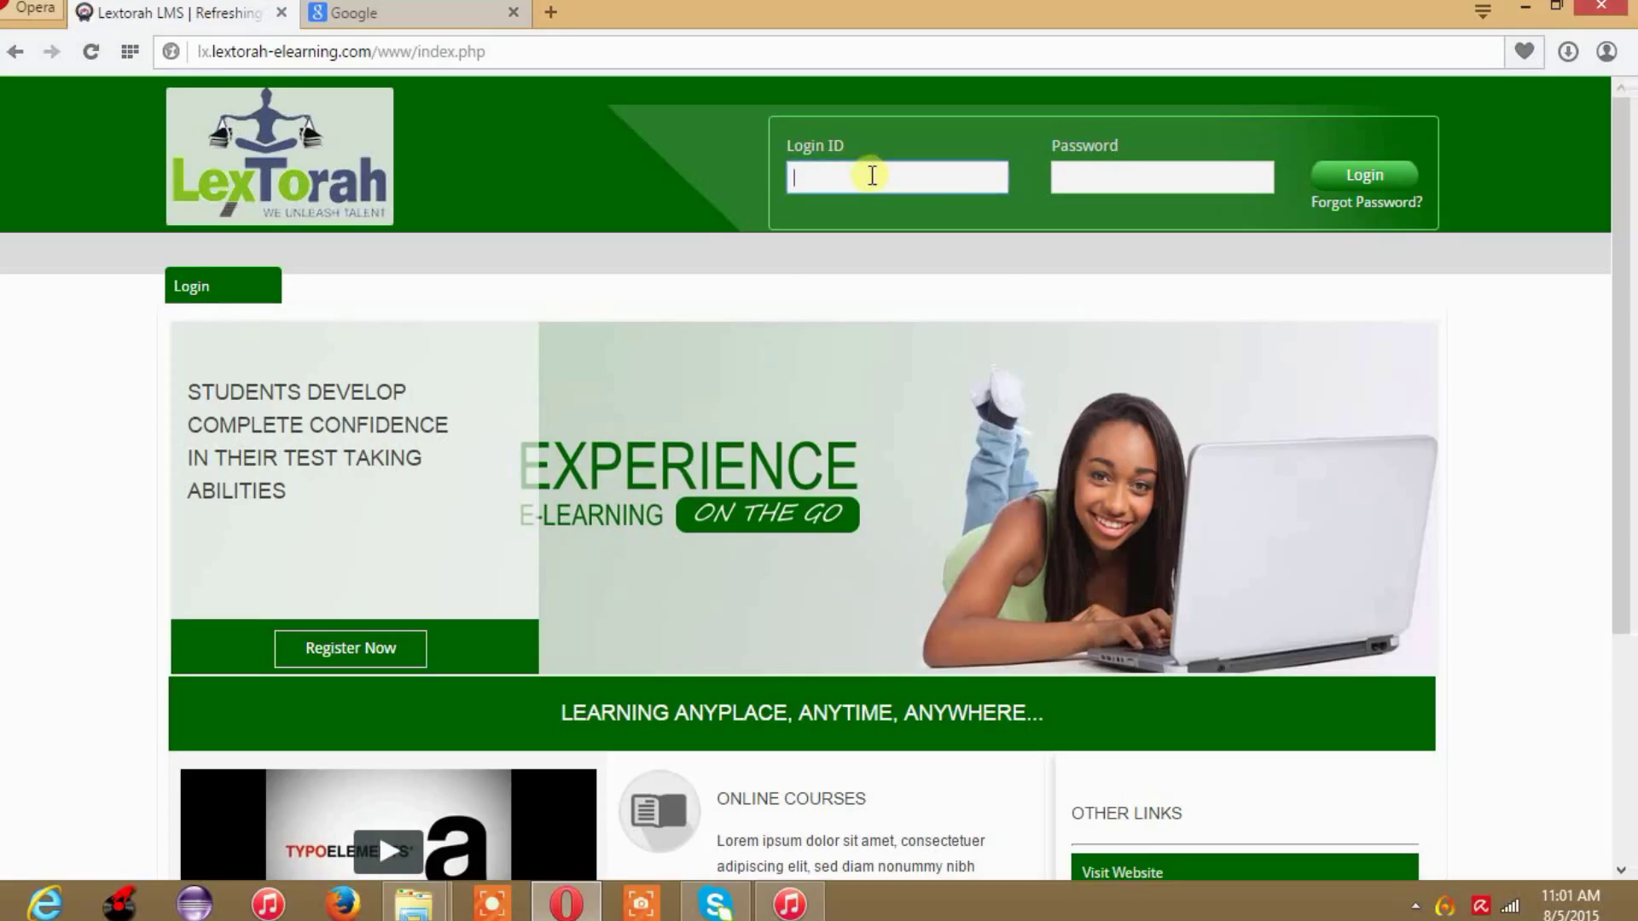
Step: Fill the Login ID with PRO and choose the 'professor' suggestion
text(PRO)
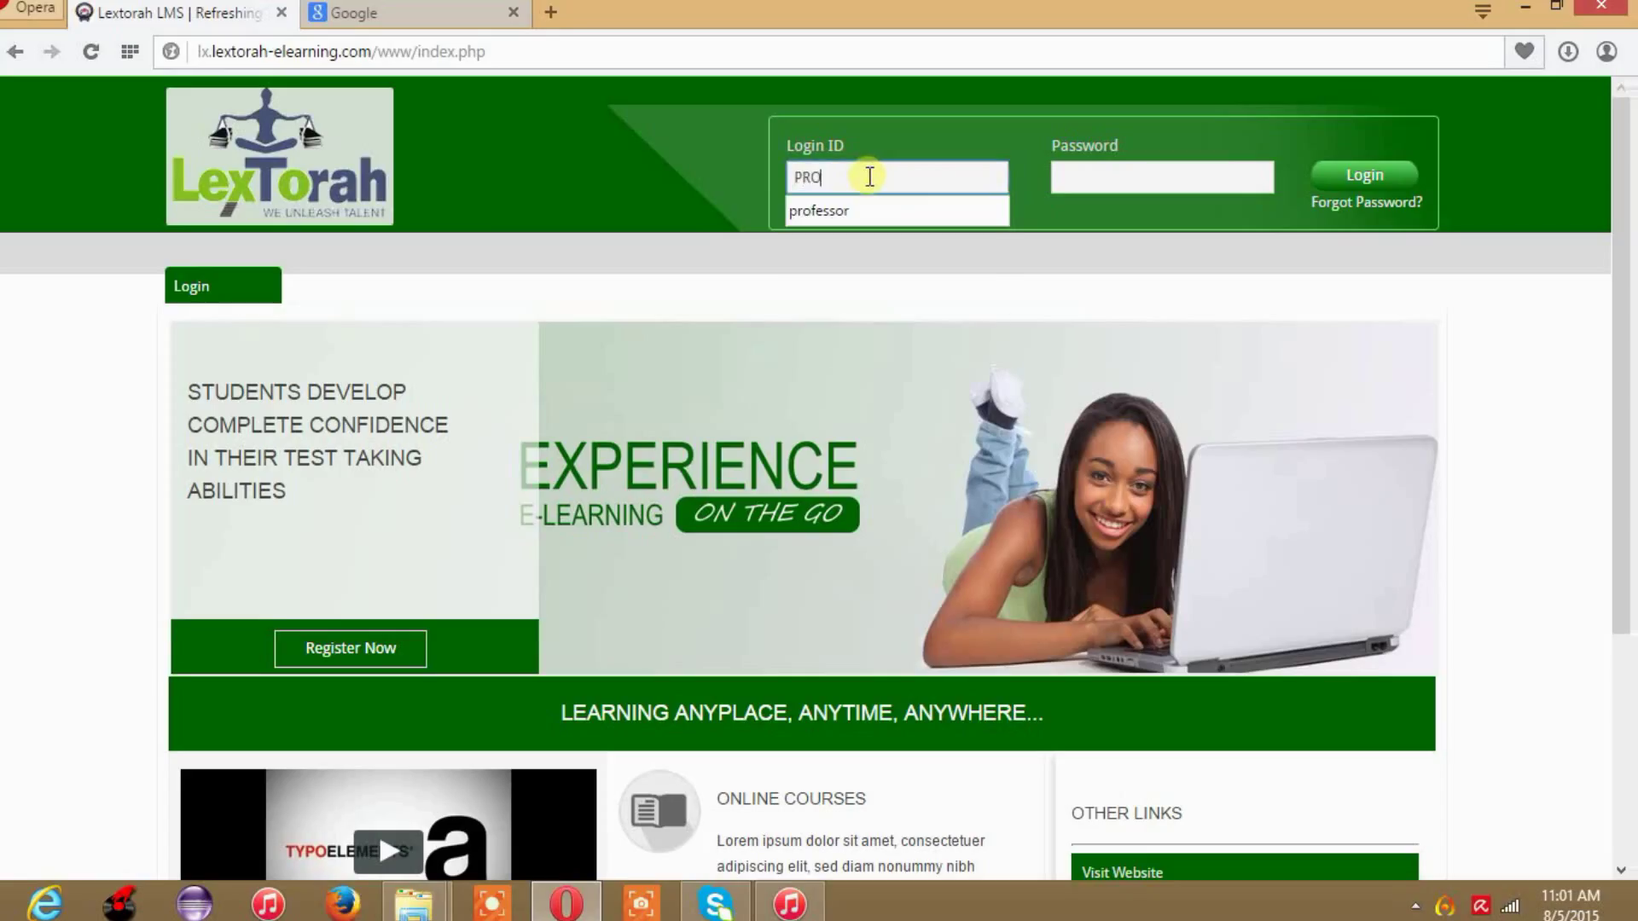
click(884, 215)
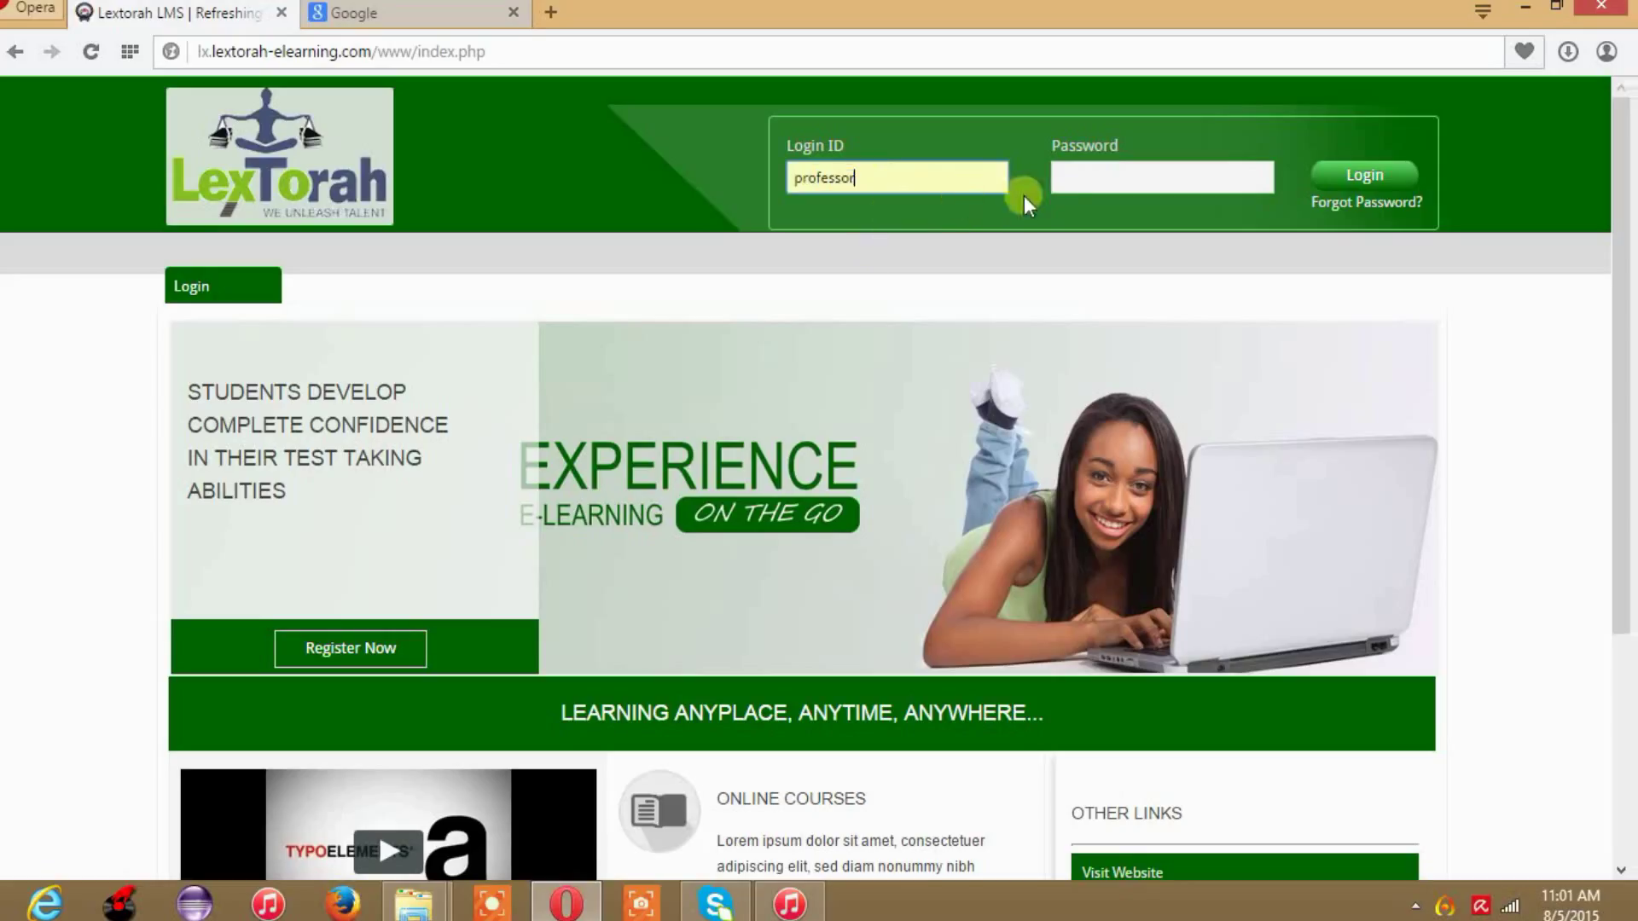
click(1077, 179)
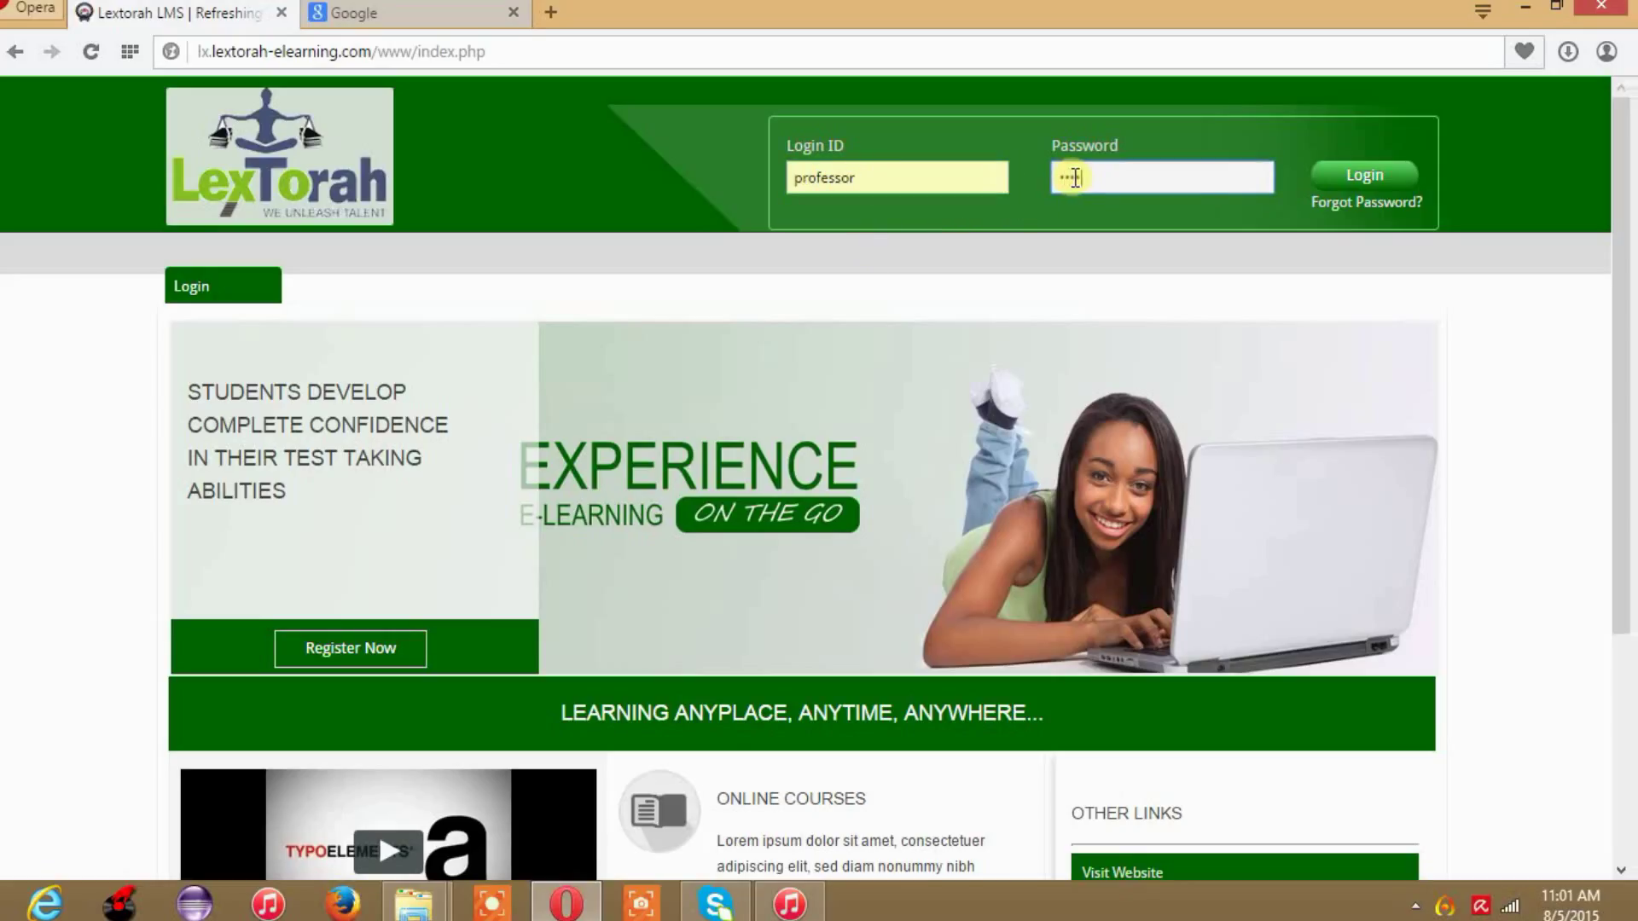
Step: Enter the professor's password, log in, and go to My Courses
click(1362, 181)
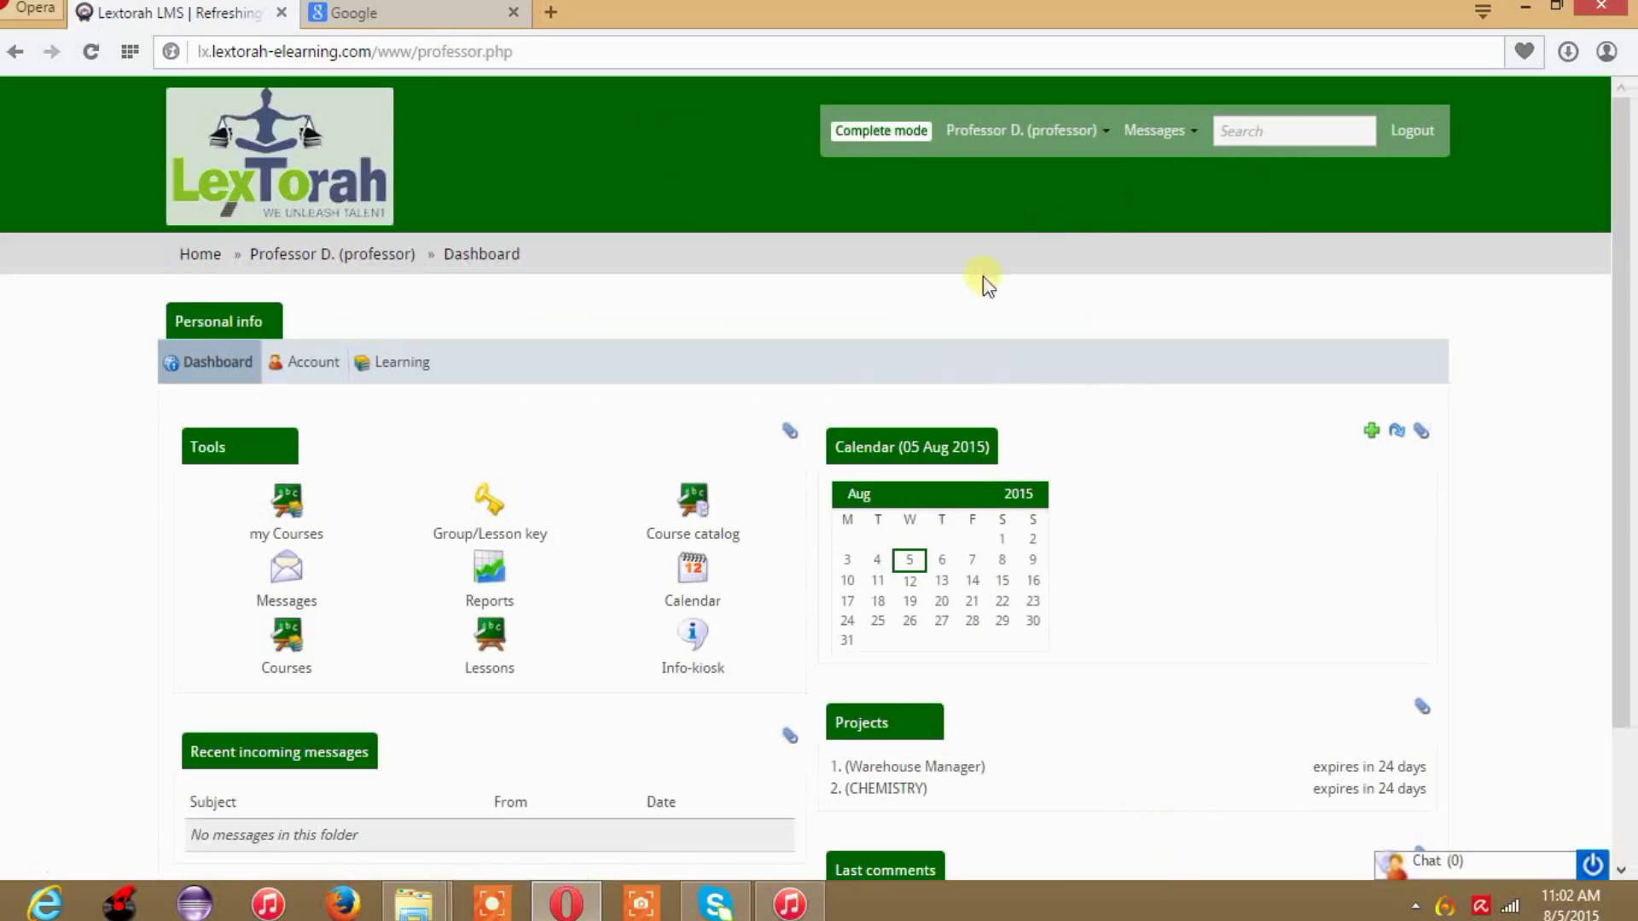
click(319, 523)
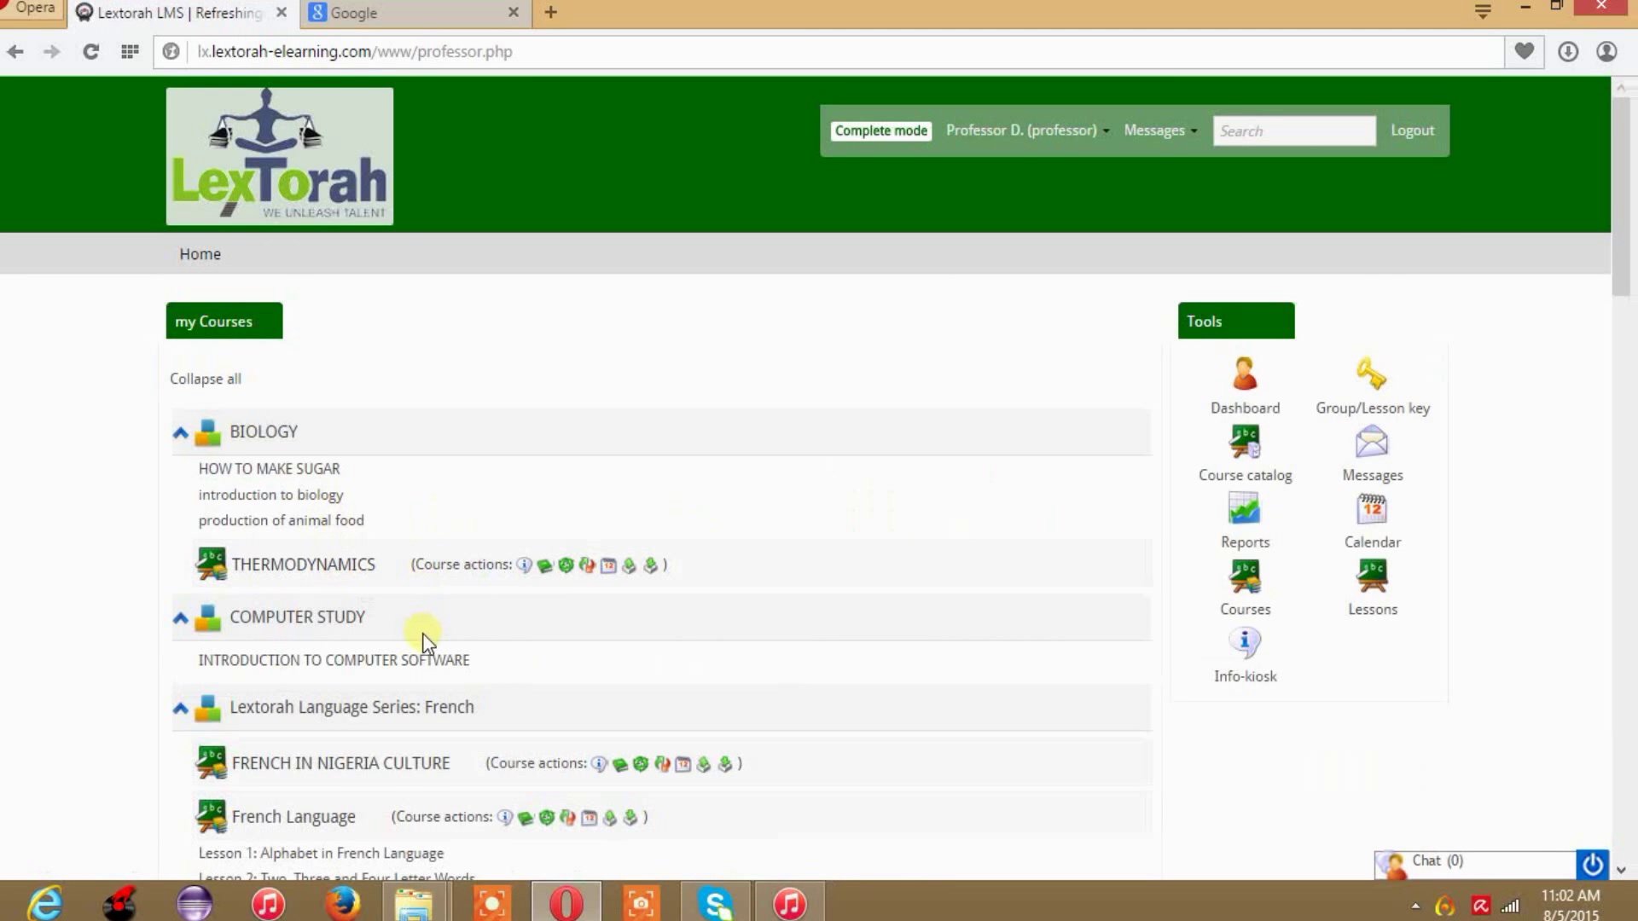
Step: Open the 'production of animal food' lesson under BIOLOGY
scroll(436, 637, down, 6)
scroll(436, 636, up, 4)
scroll(478, 638, up, 3)
scroll(474, 627, down, 7)
scroll(473, 619, down, 6)
scroll(476, 627, down, 6)
scroll(483, 635, up, 8)
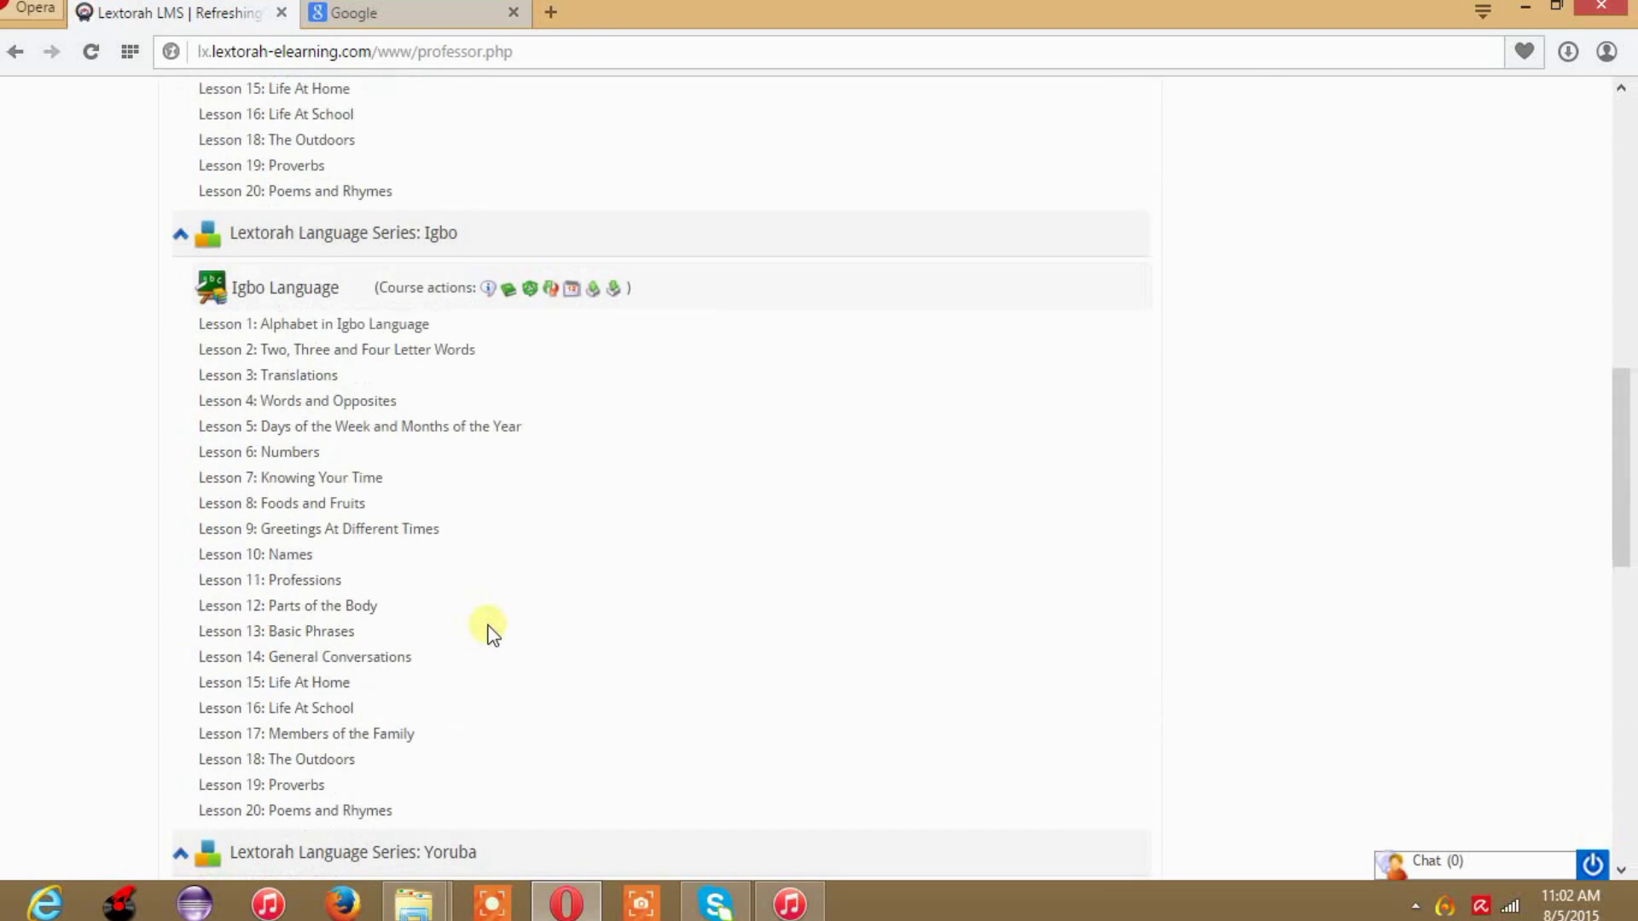
scroll(482, 621, up, 8)
scroll(471, 601, up, 4)
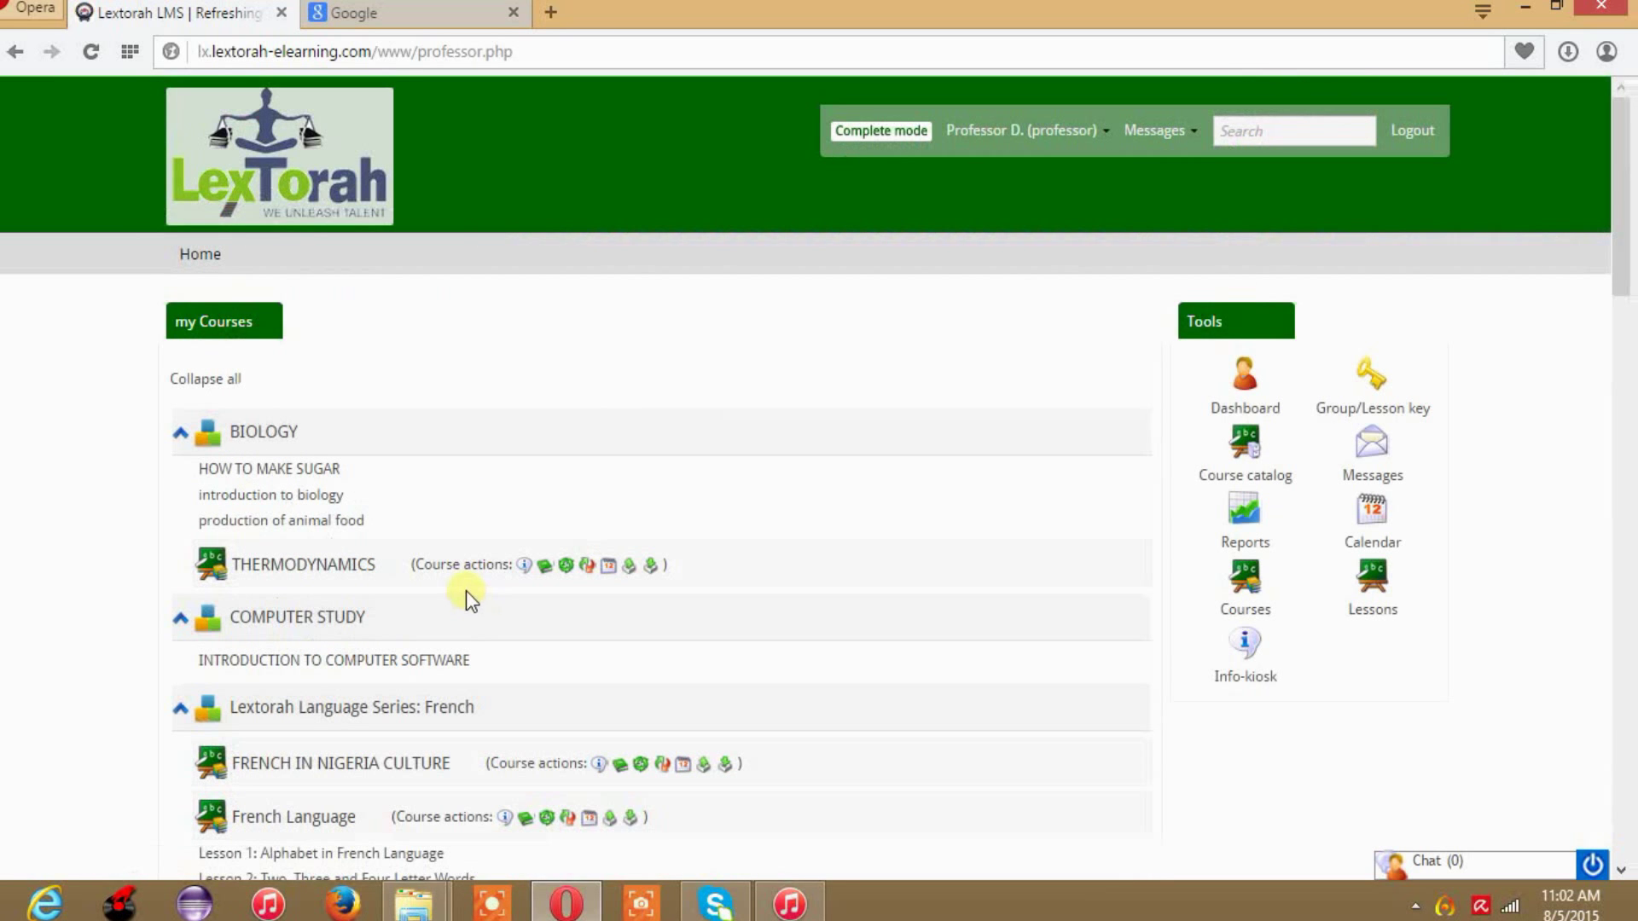
click(314, 537)
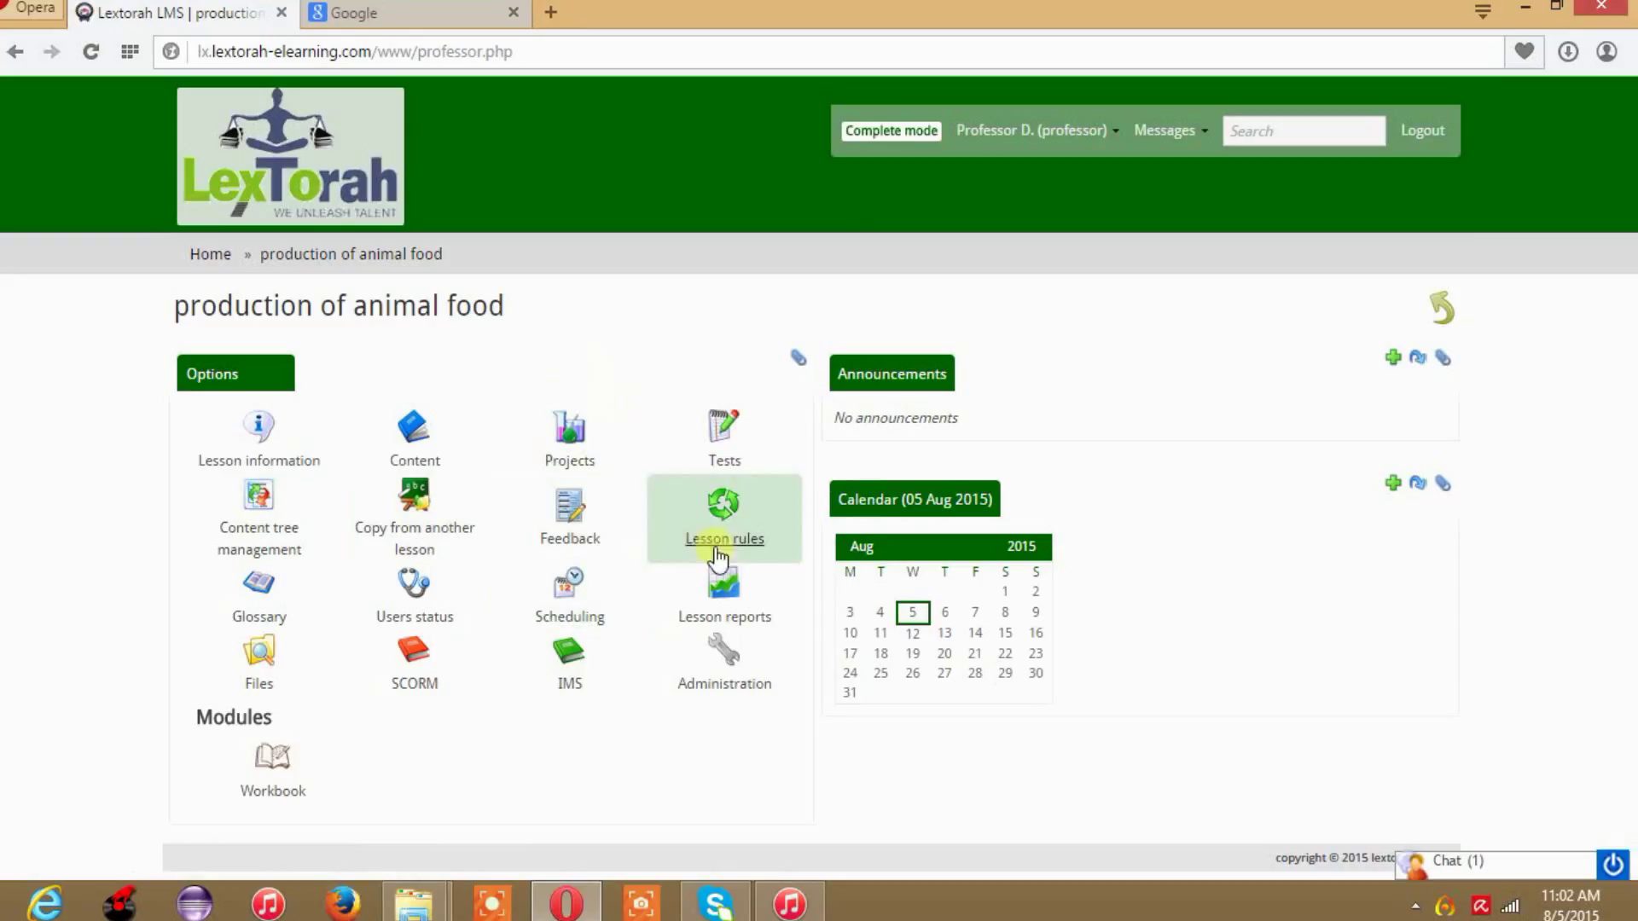
Step: Start a new test from the lesson's Tests page
click(725, 465)
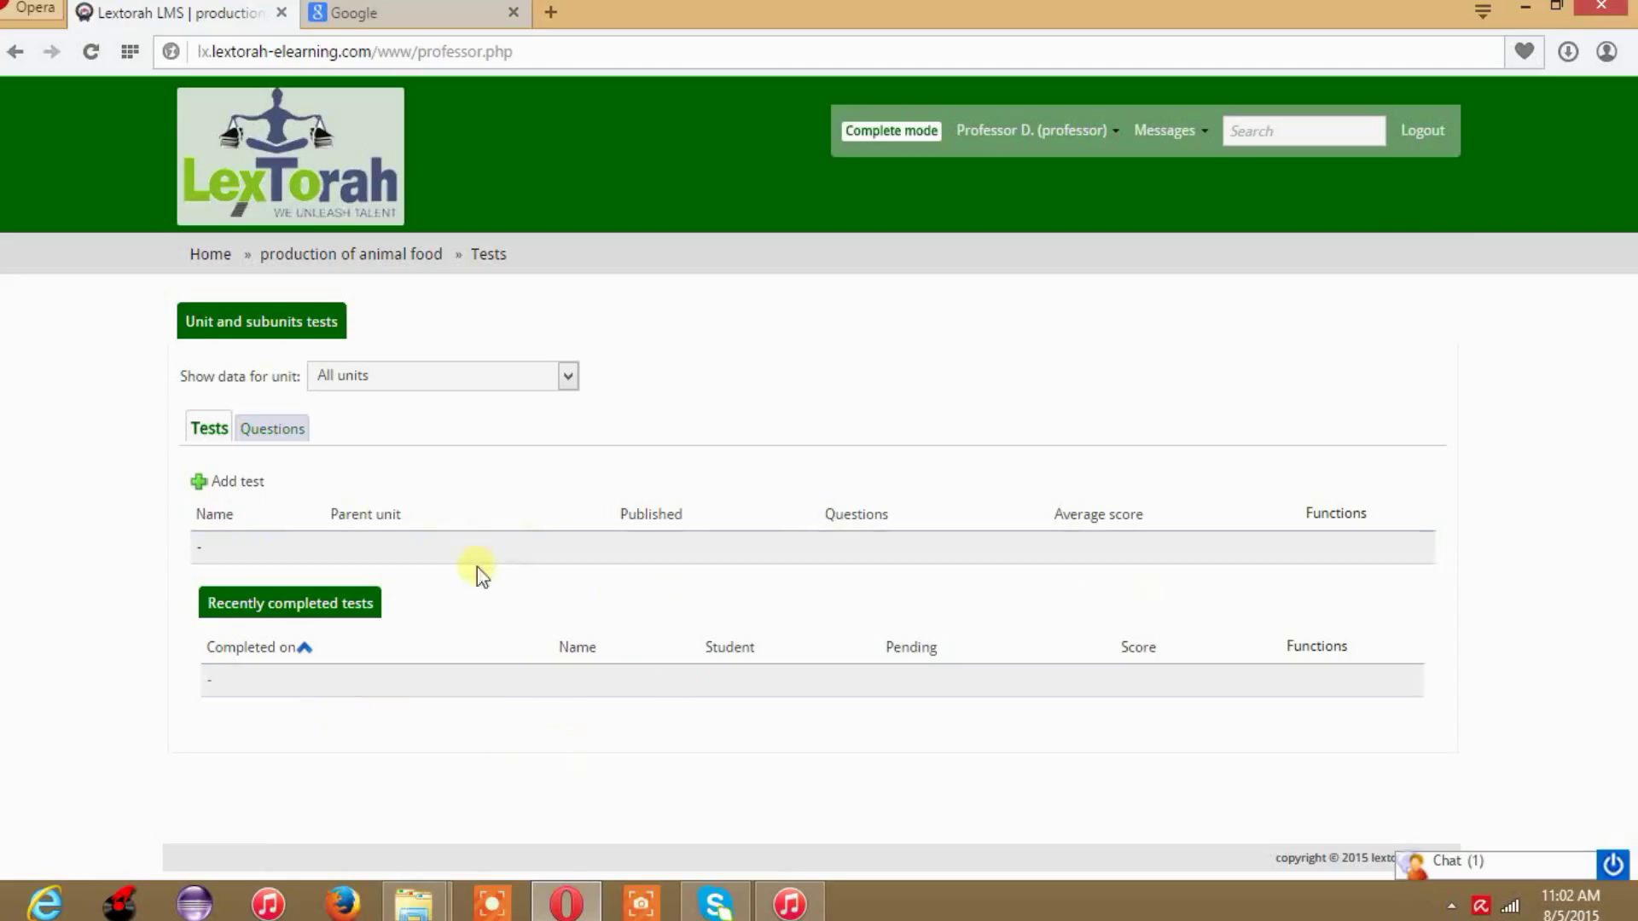
click(229, 484)
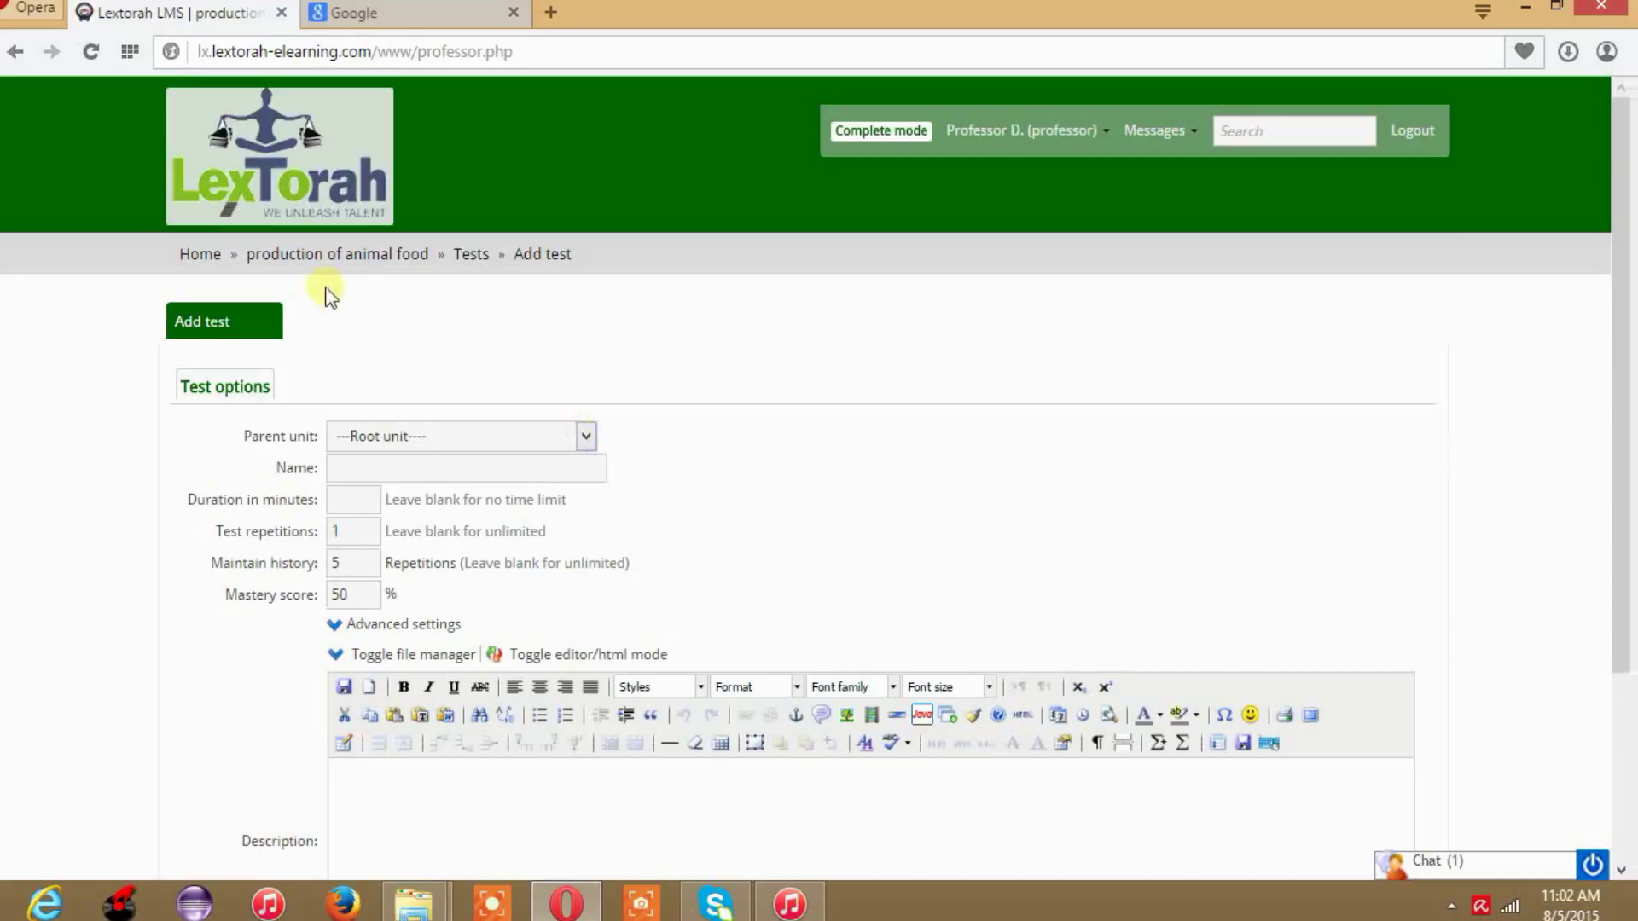
Step: Put the test under BY WATER, name it TEST, set 60 minutes, and clear mastery score 50
click(590, 450)
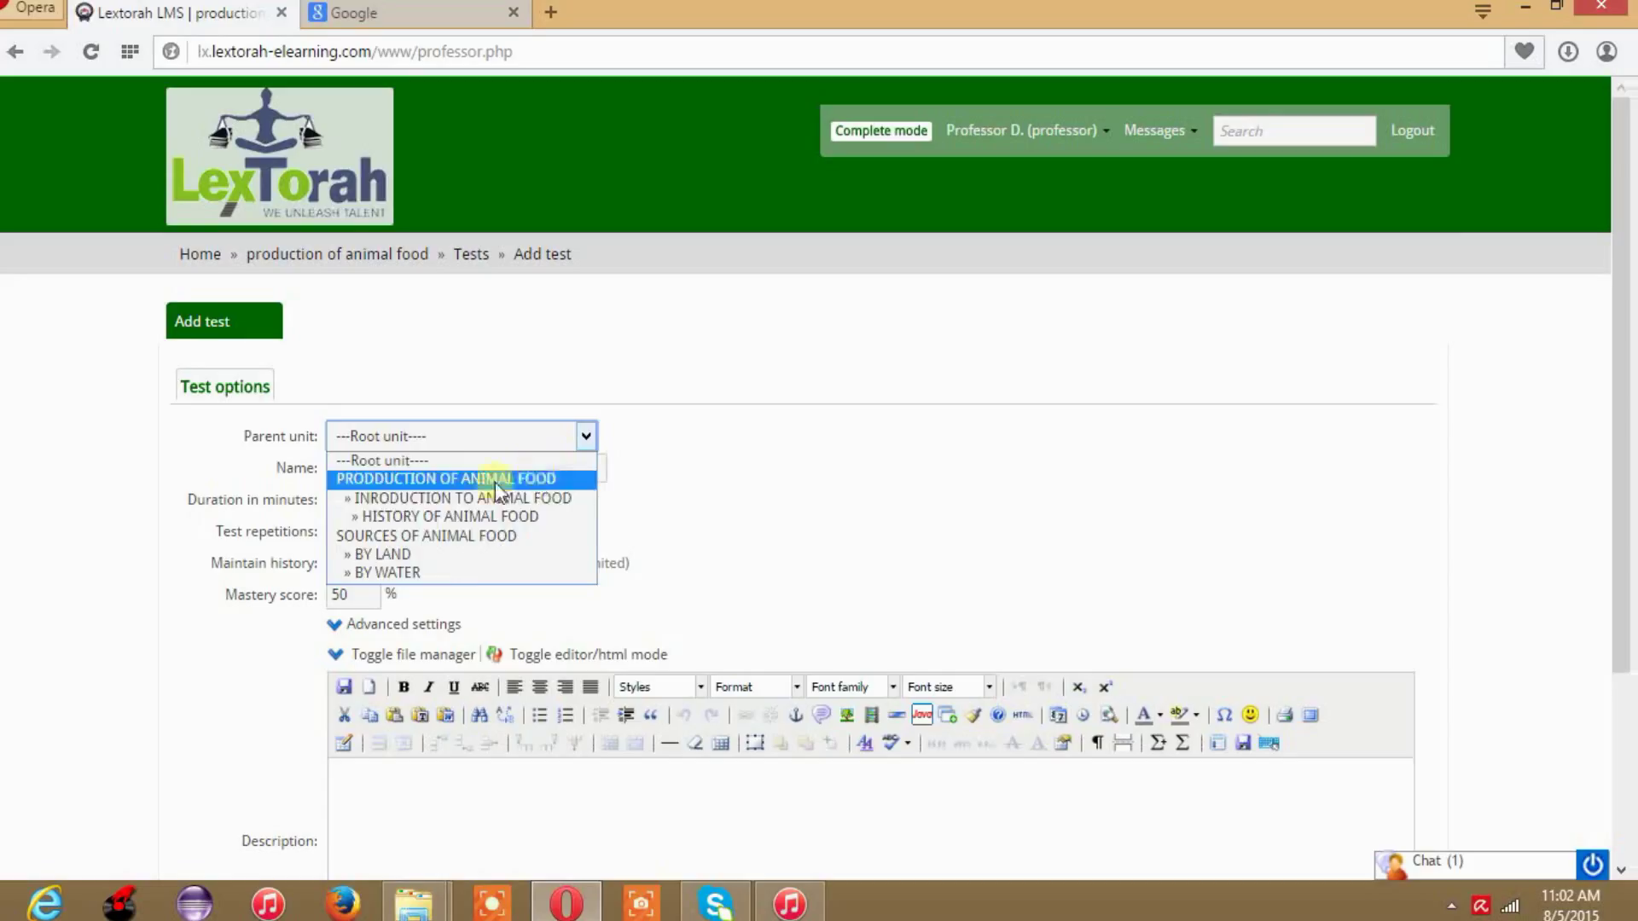
click(471, 572)
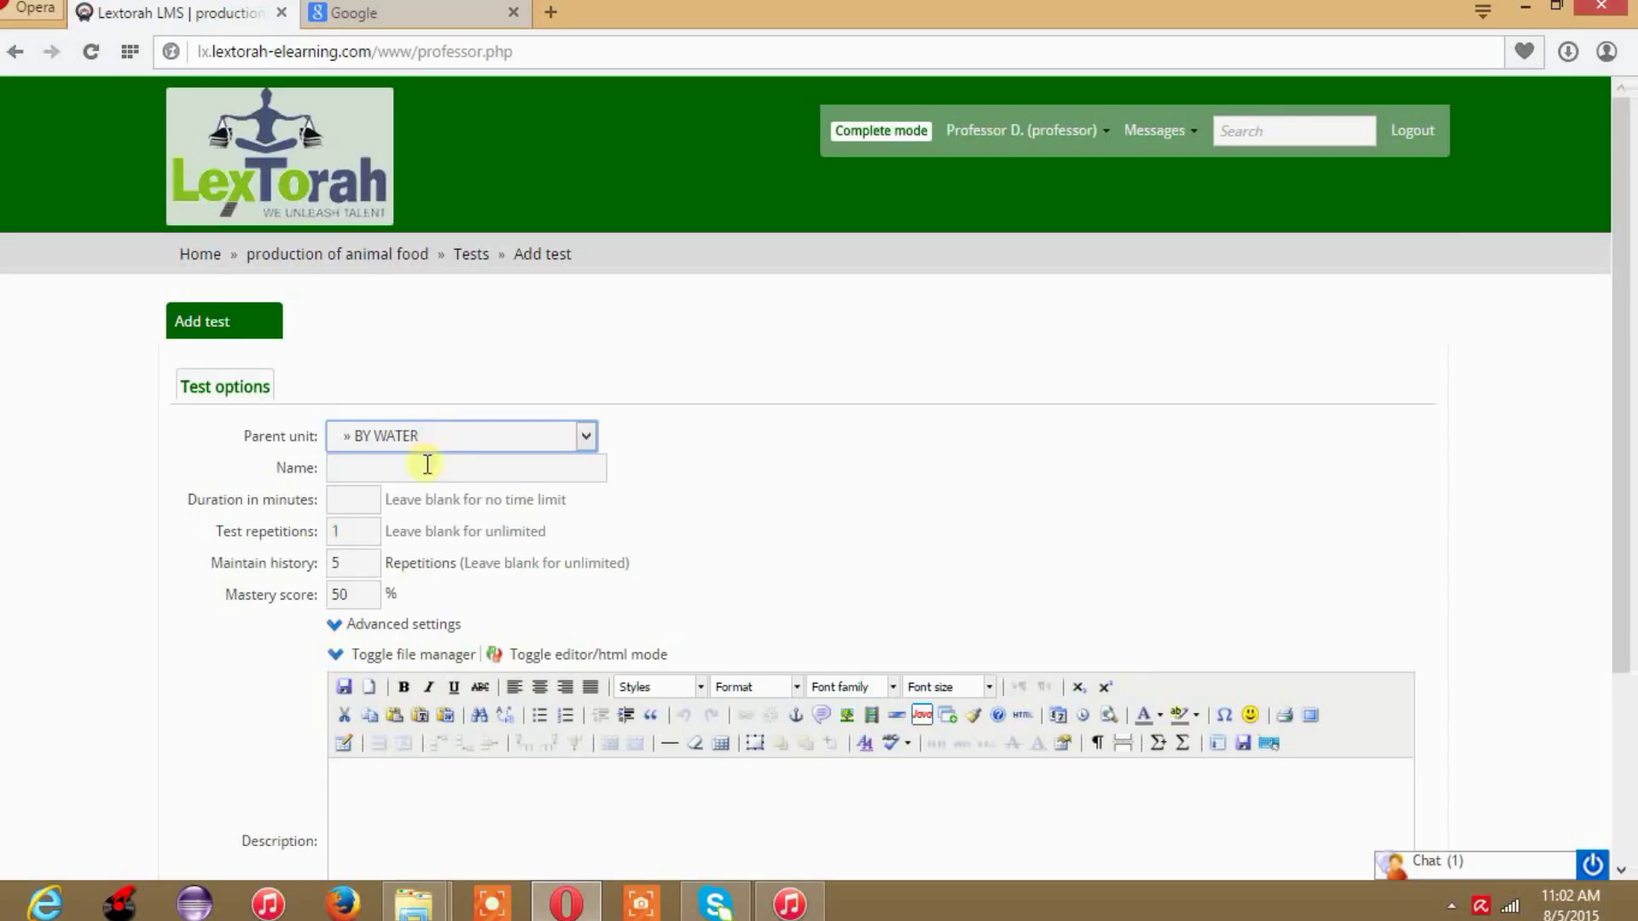
click(457, 467)
text(T)
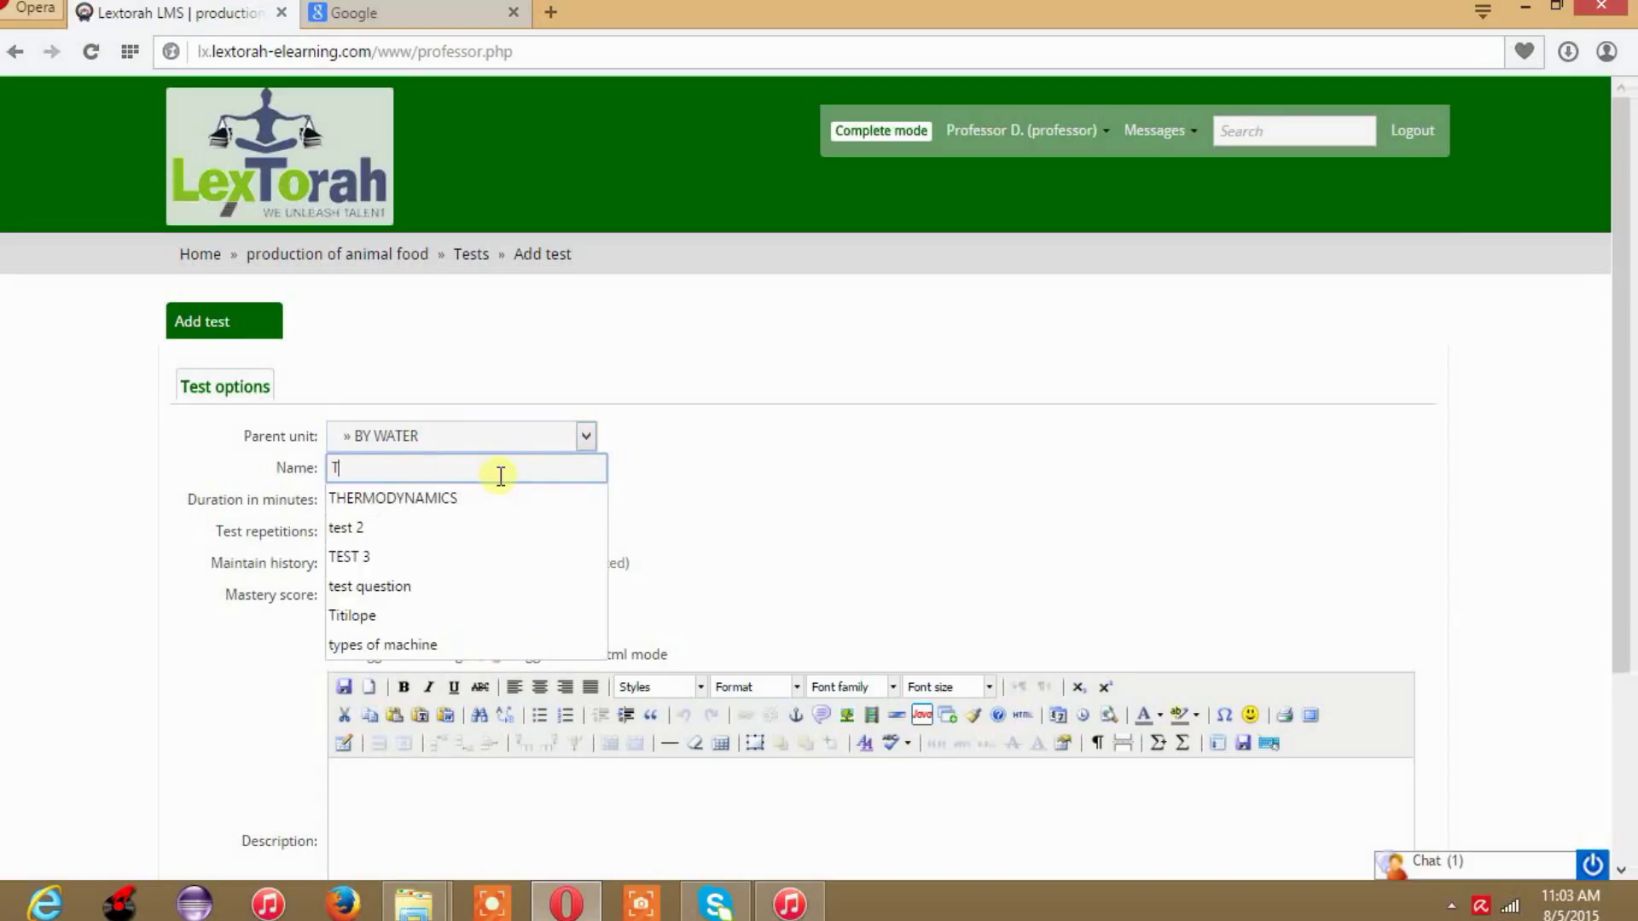
text(EST)
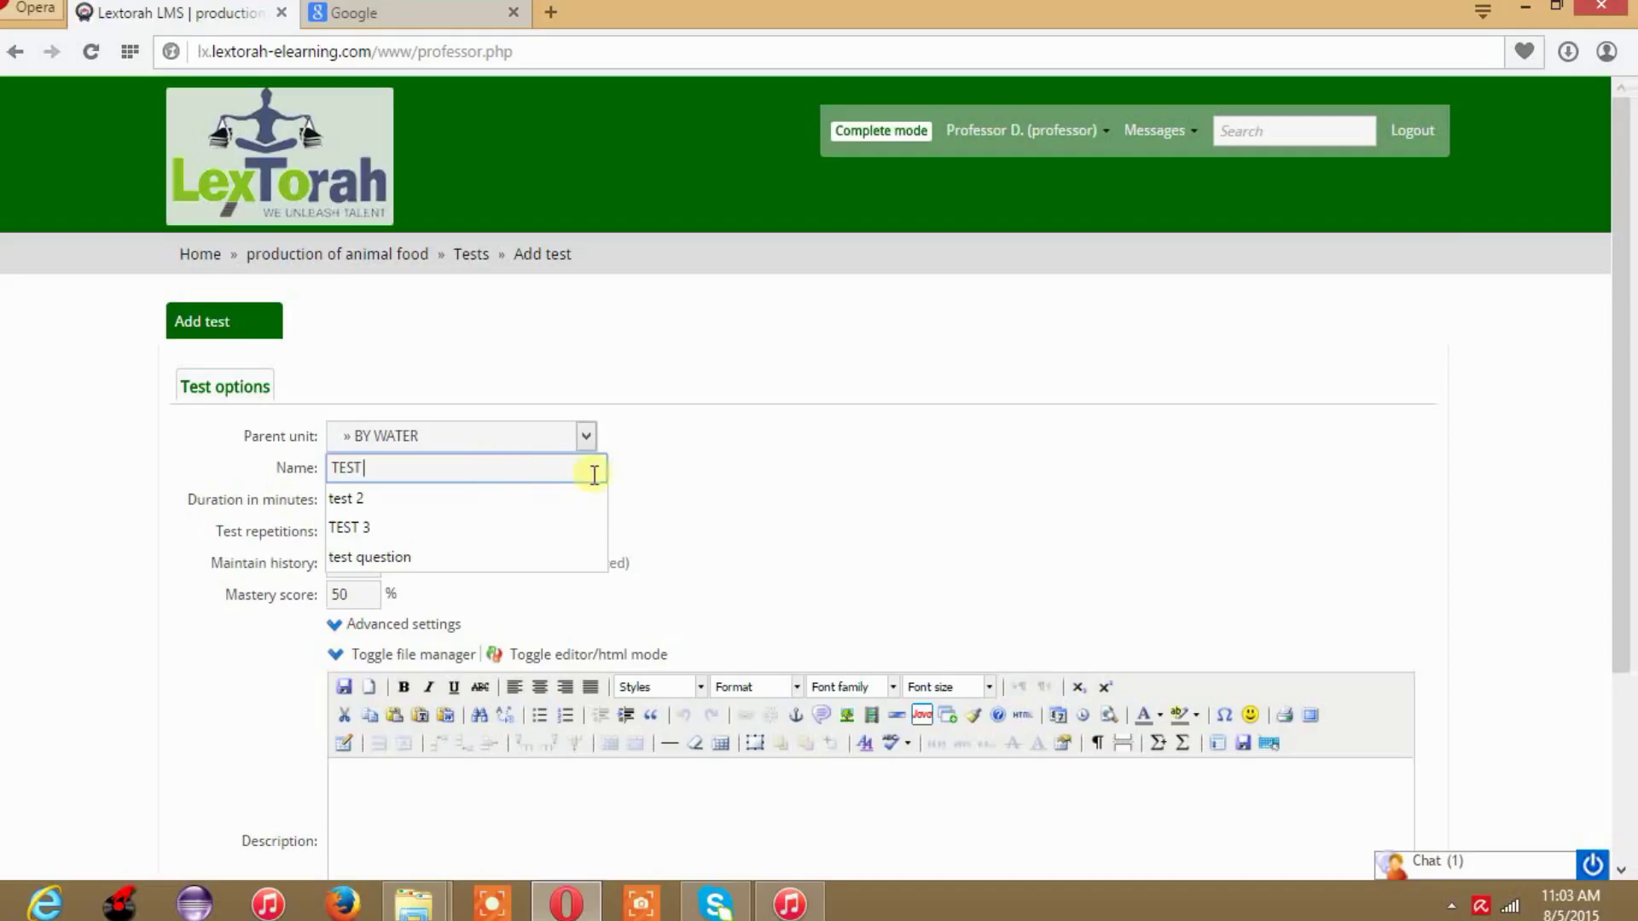
click(762, 450)
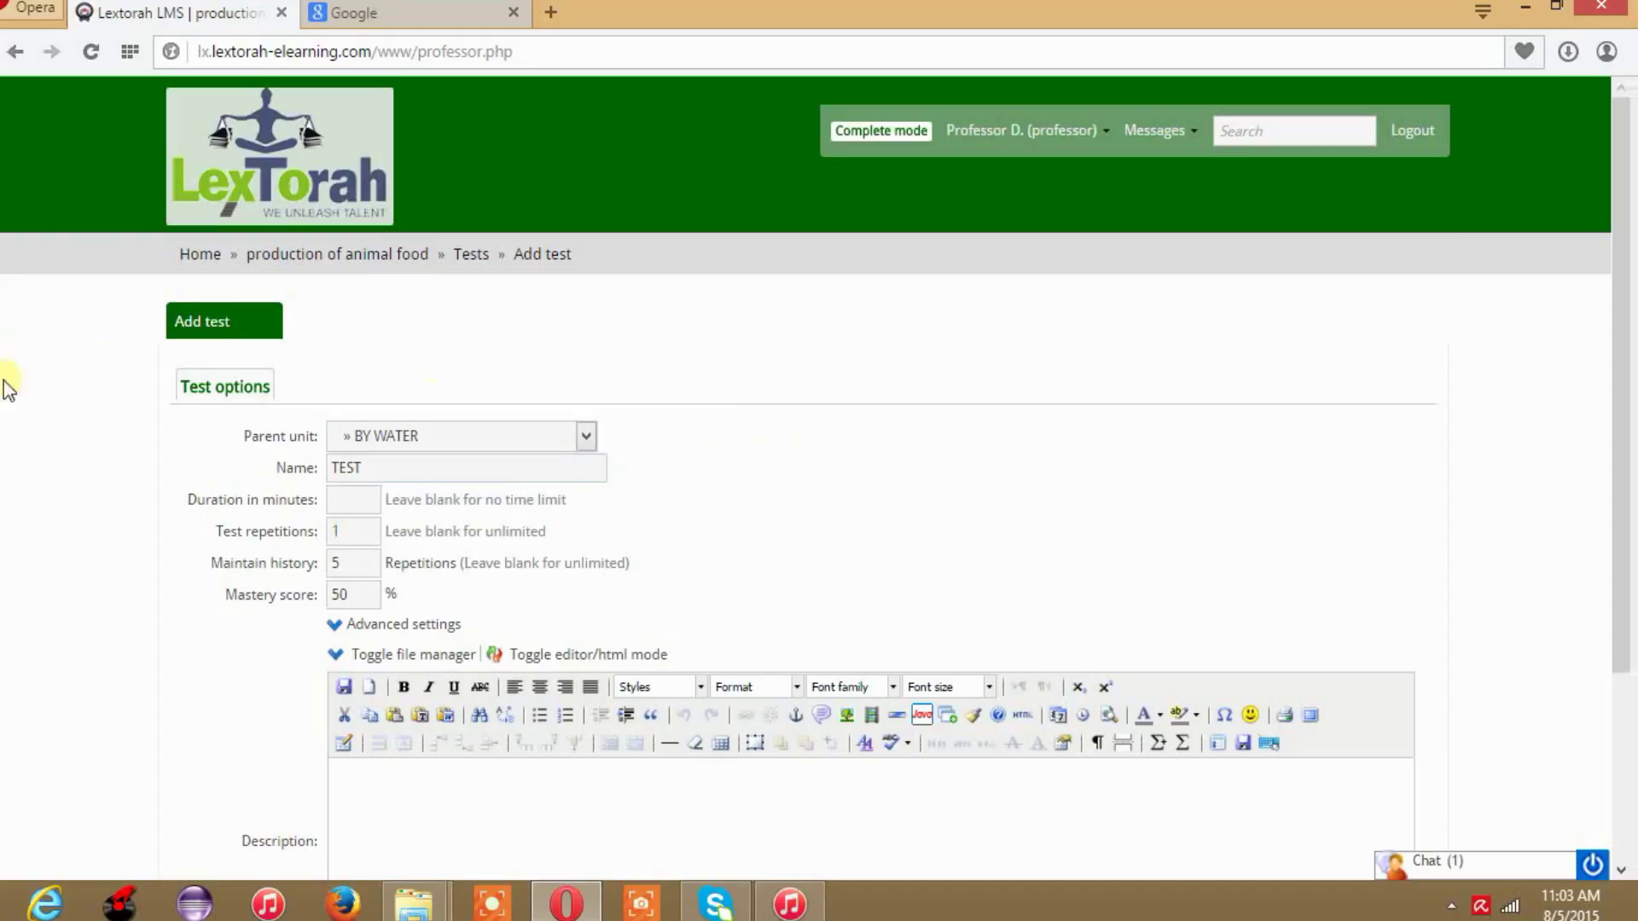
click(352, 498)
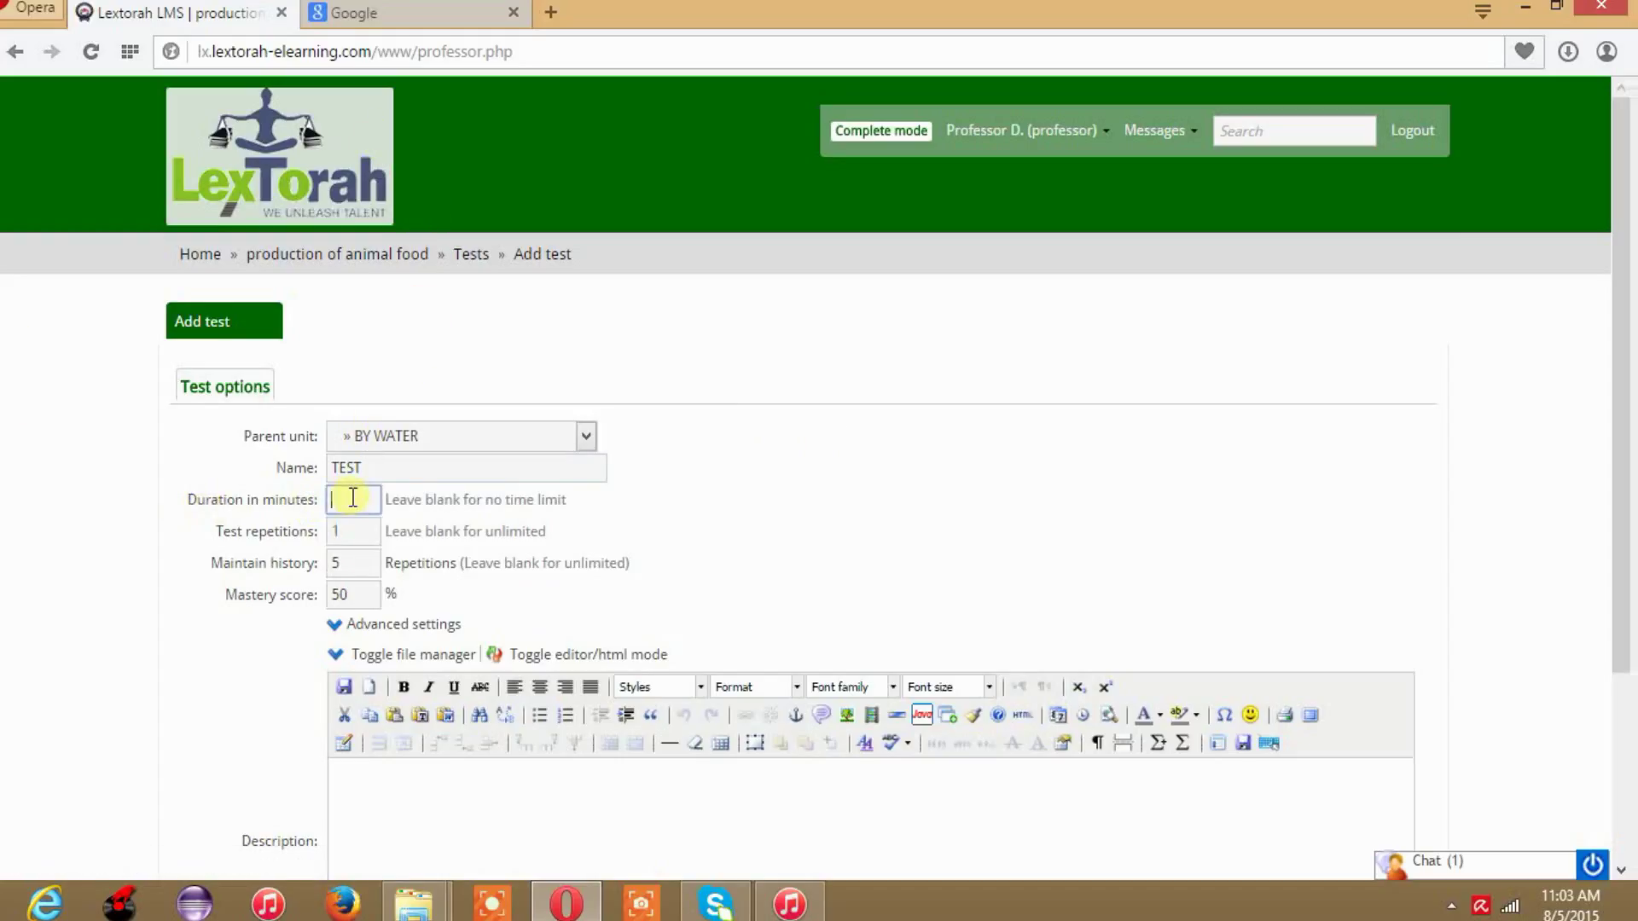
text(60)
click(365, 597)
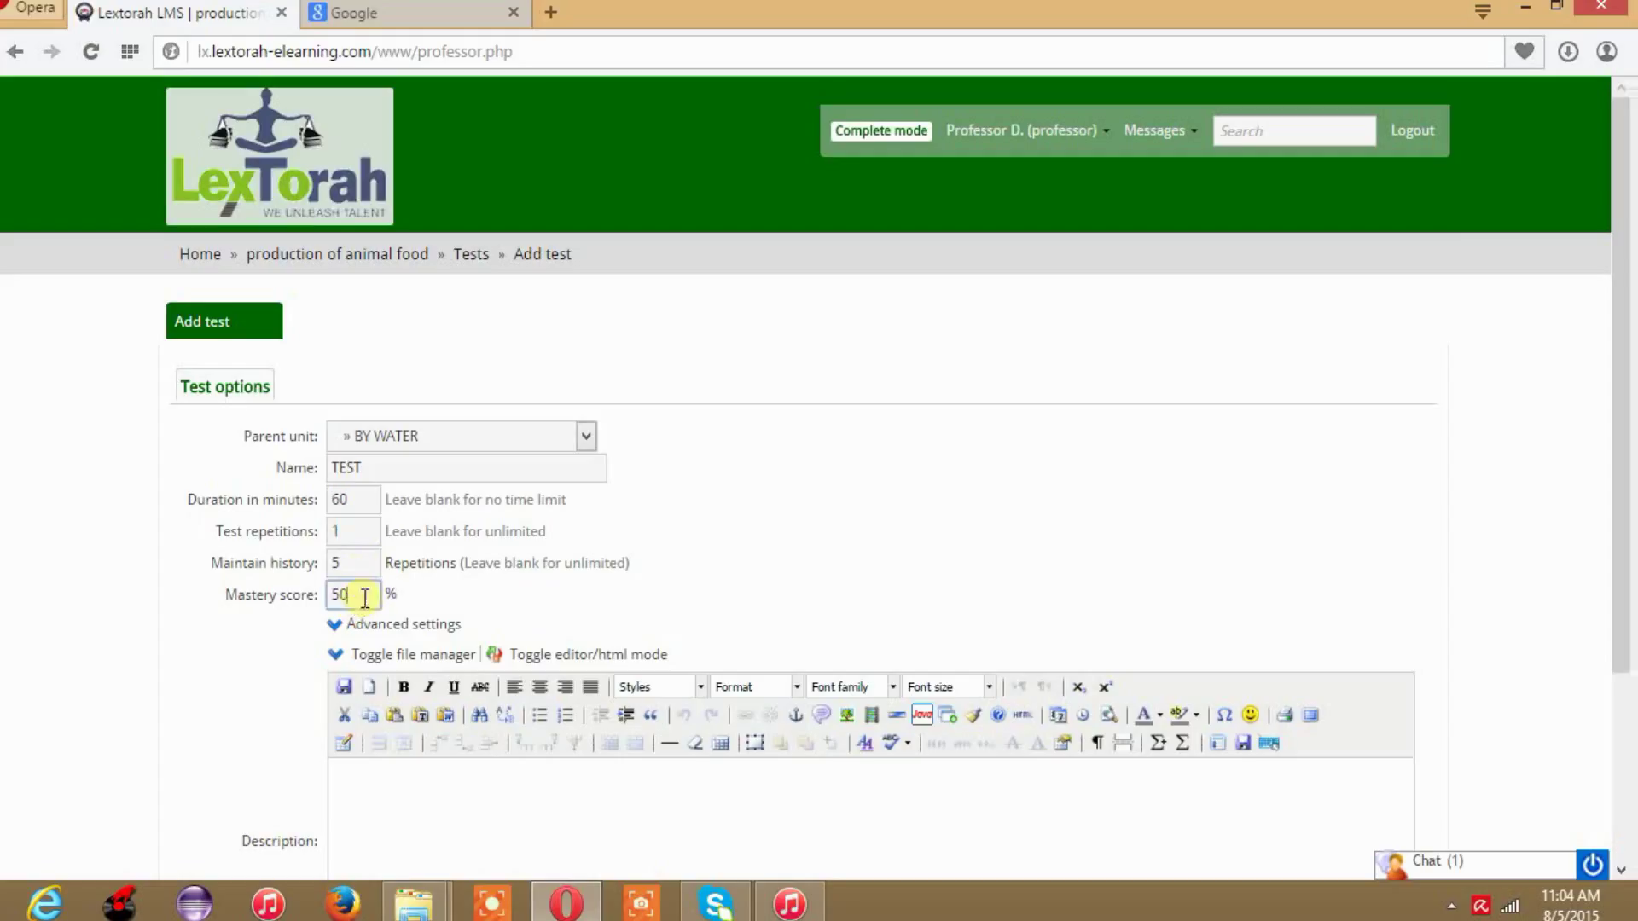
key(BackSpace)
key(BackSpace)
Step: Set mastery score 70, show correct answers after submission, and display question weights
text(70)
click(595, 586)
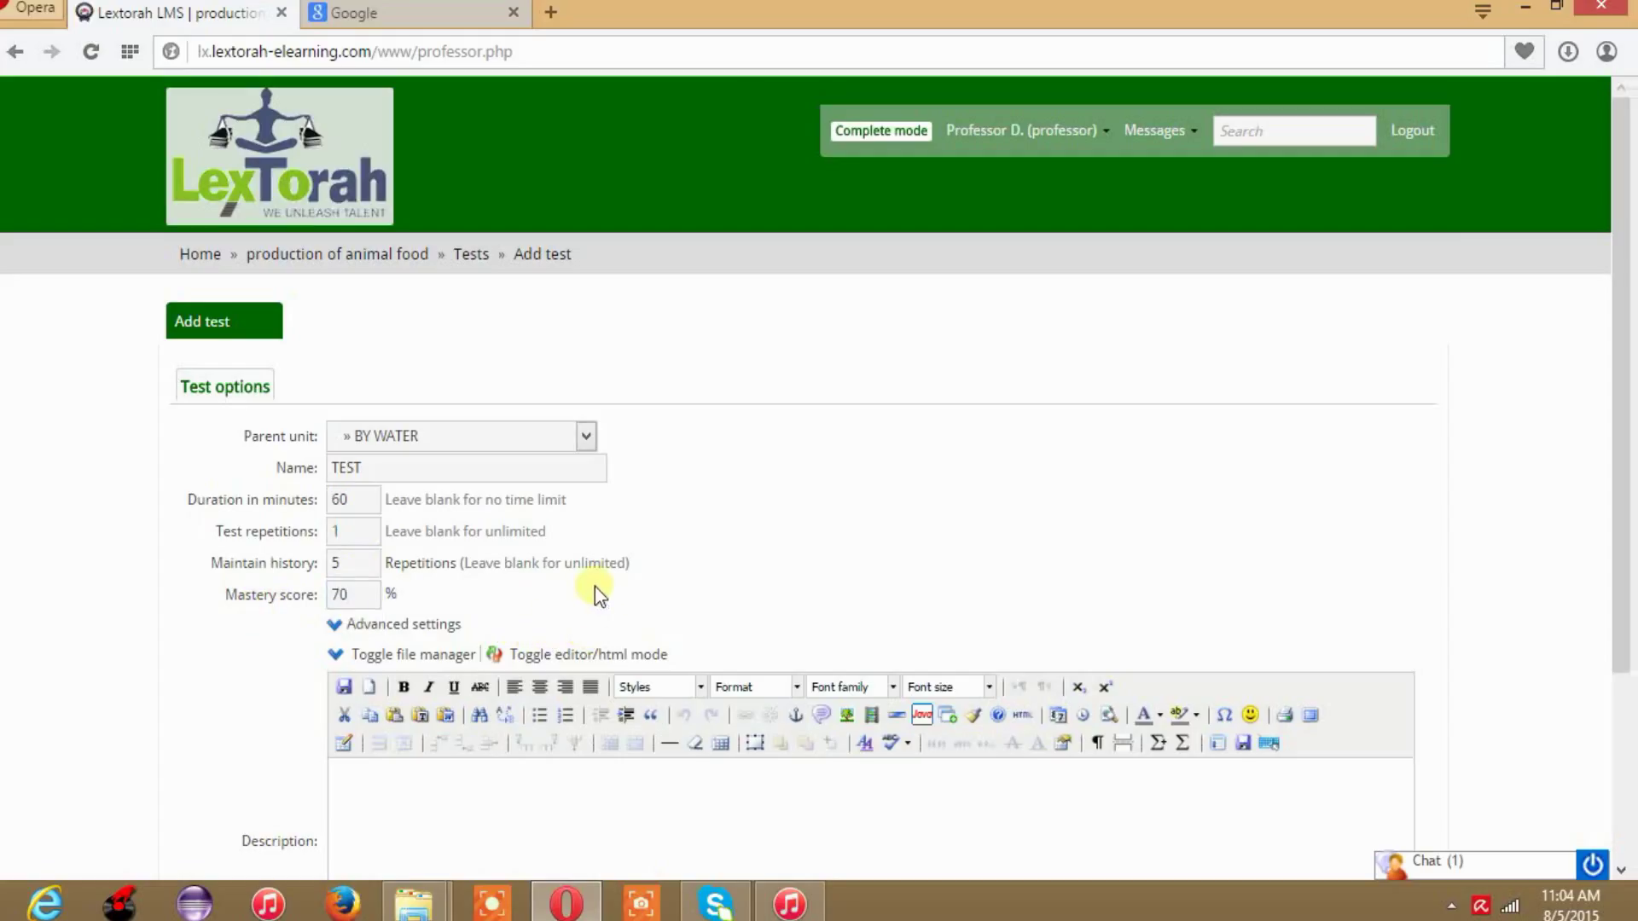
click(404, 627)
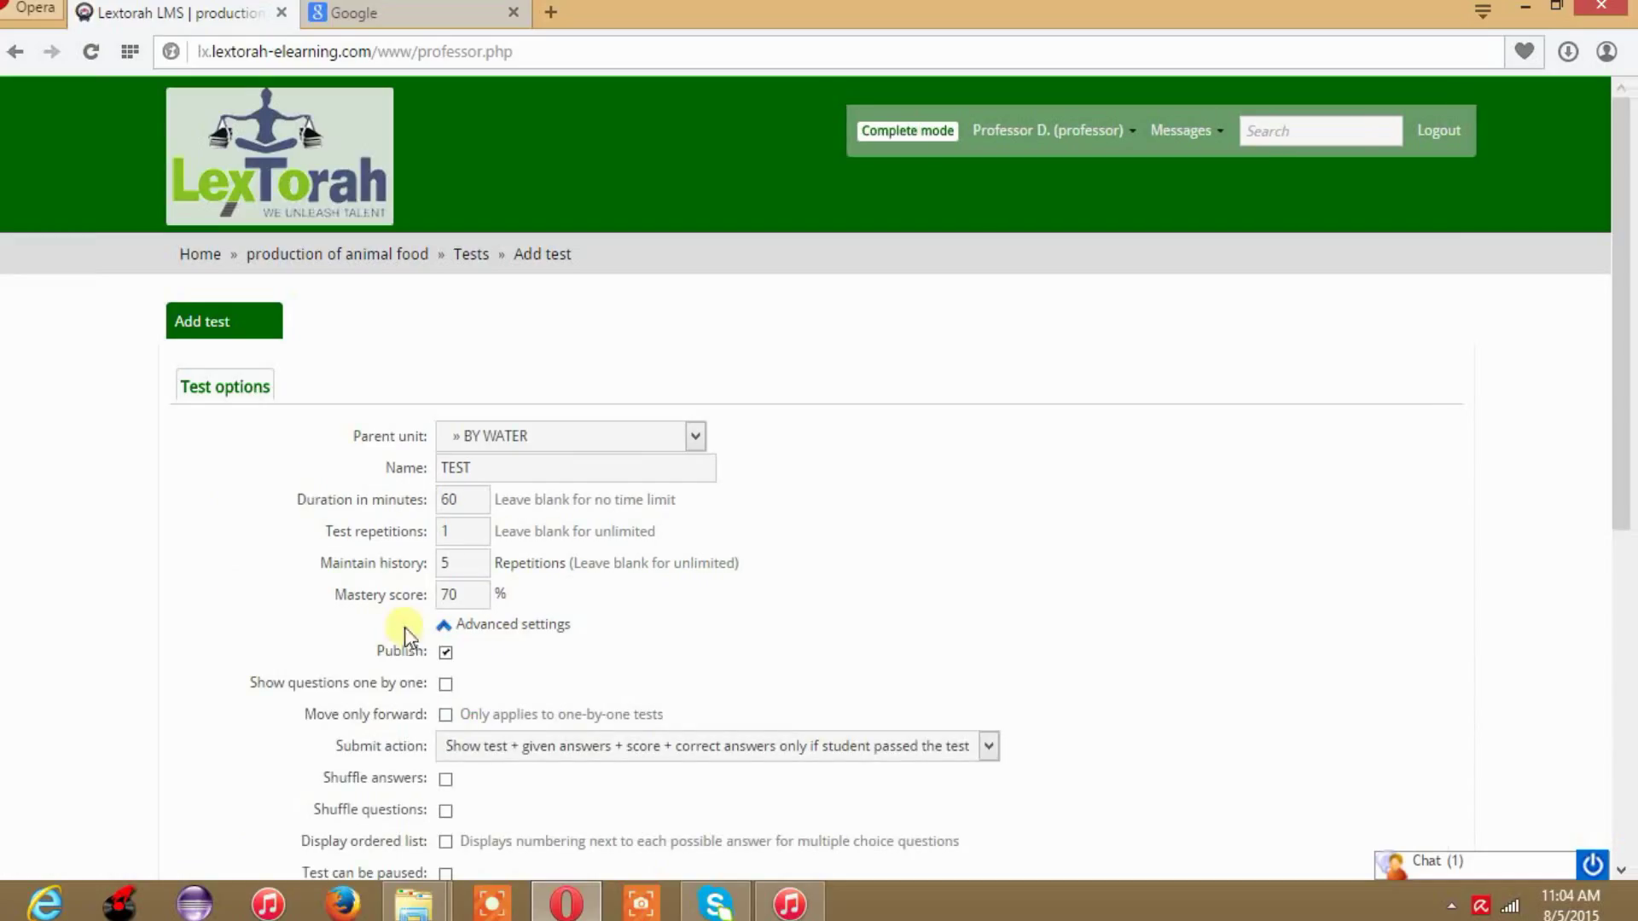
scroll(692, 673, down, 3)
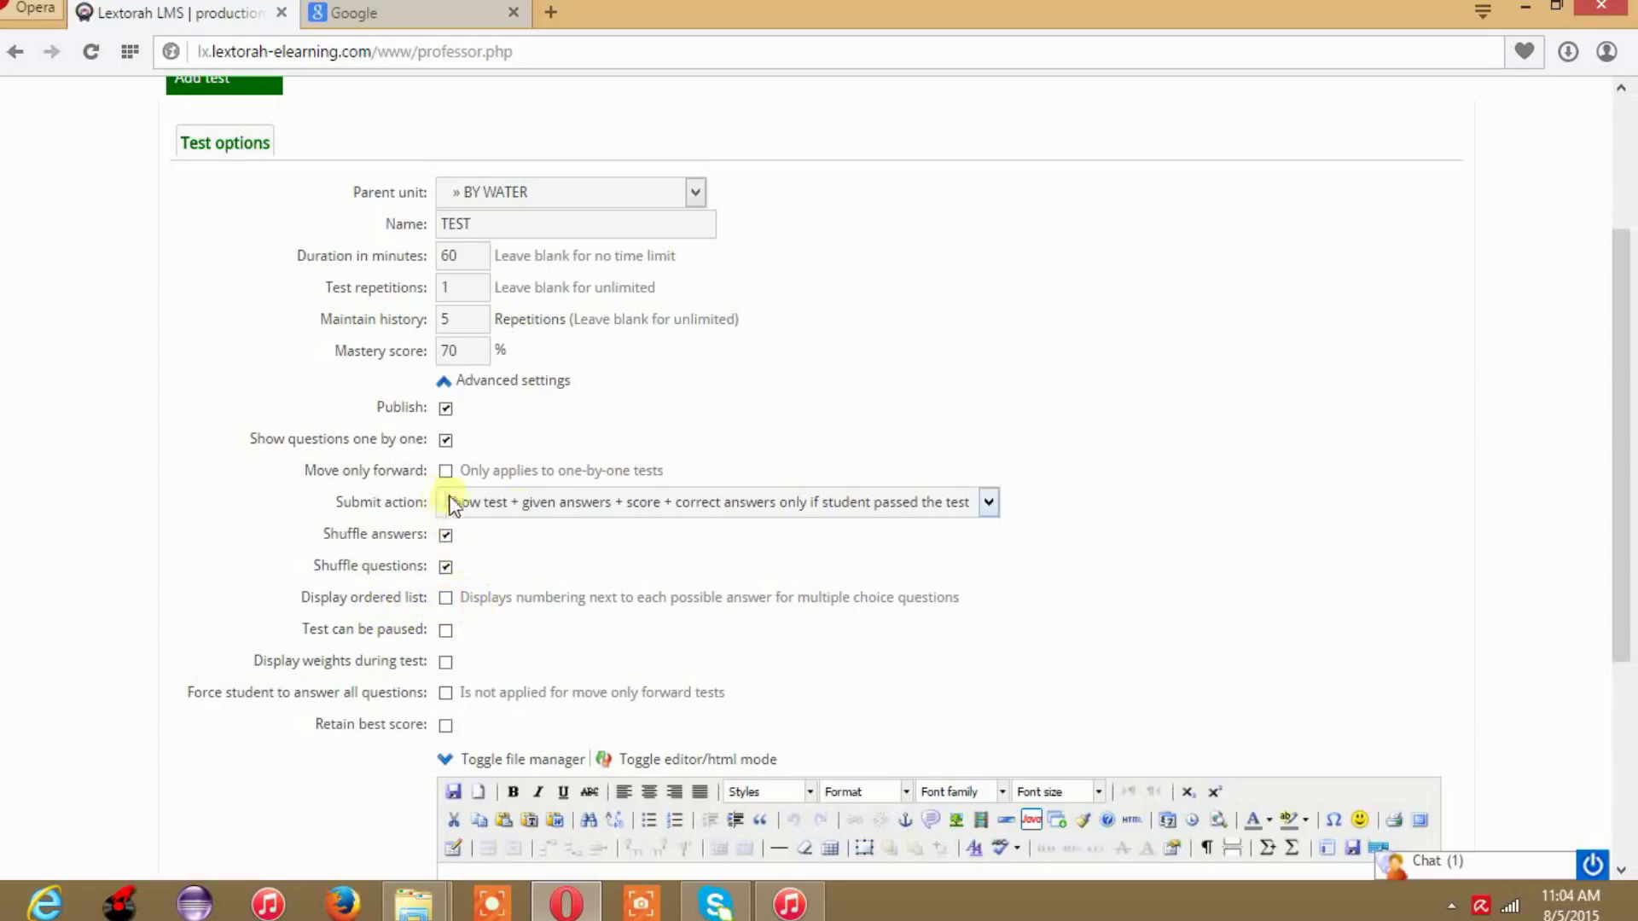
click(989, 504)
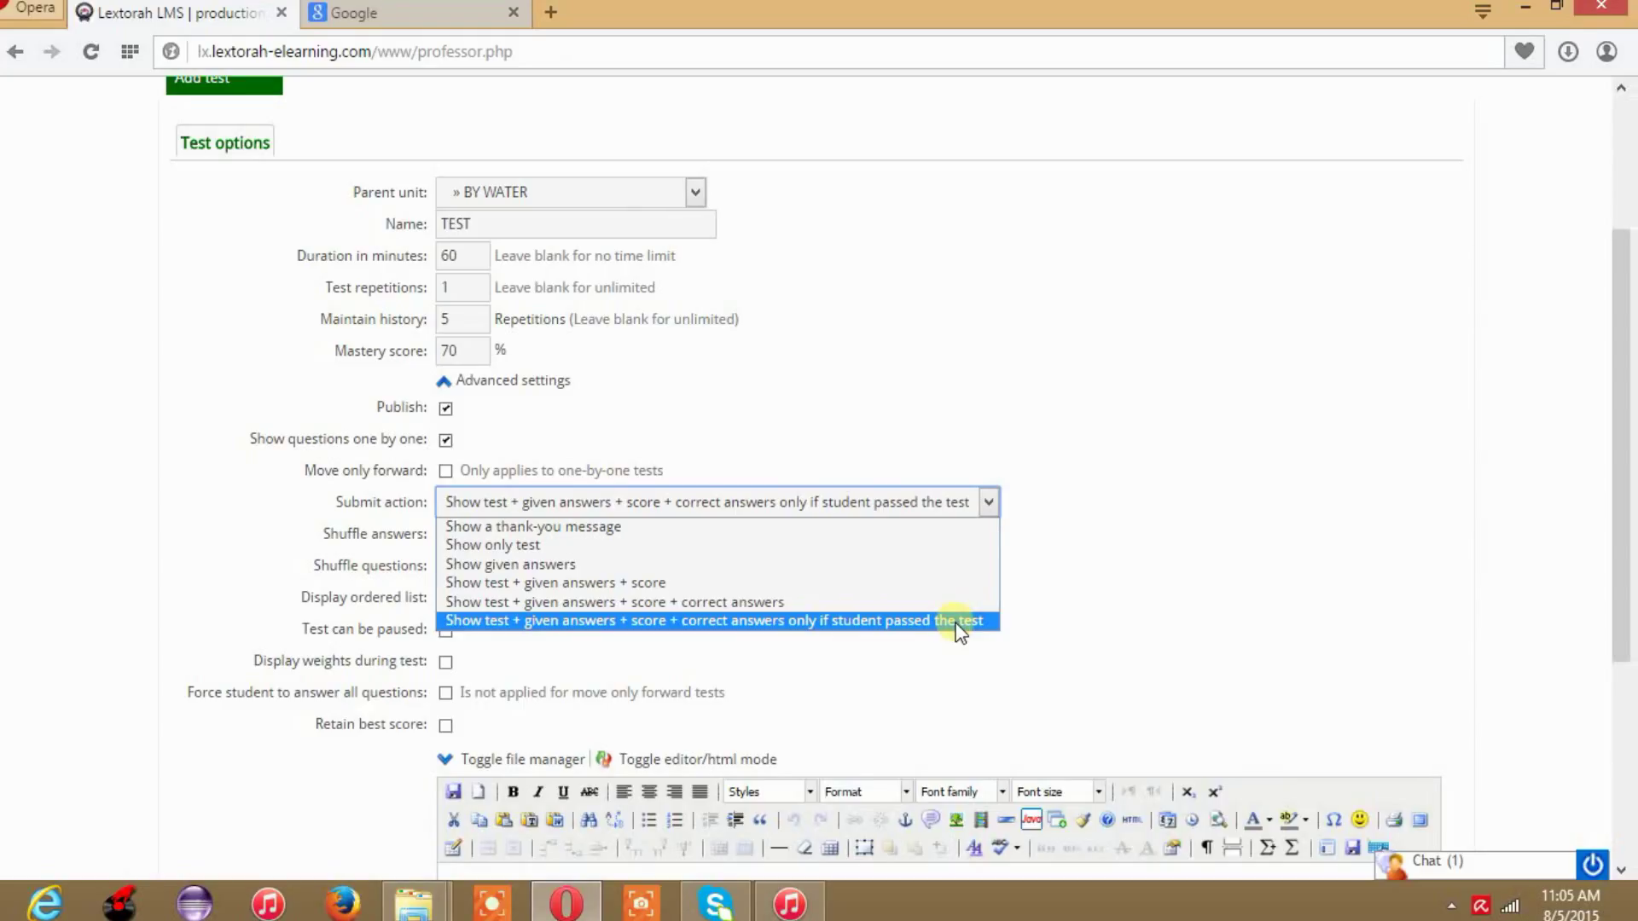
click(747, 607)
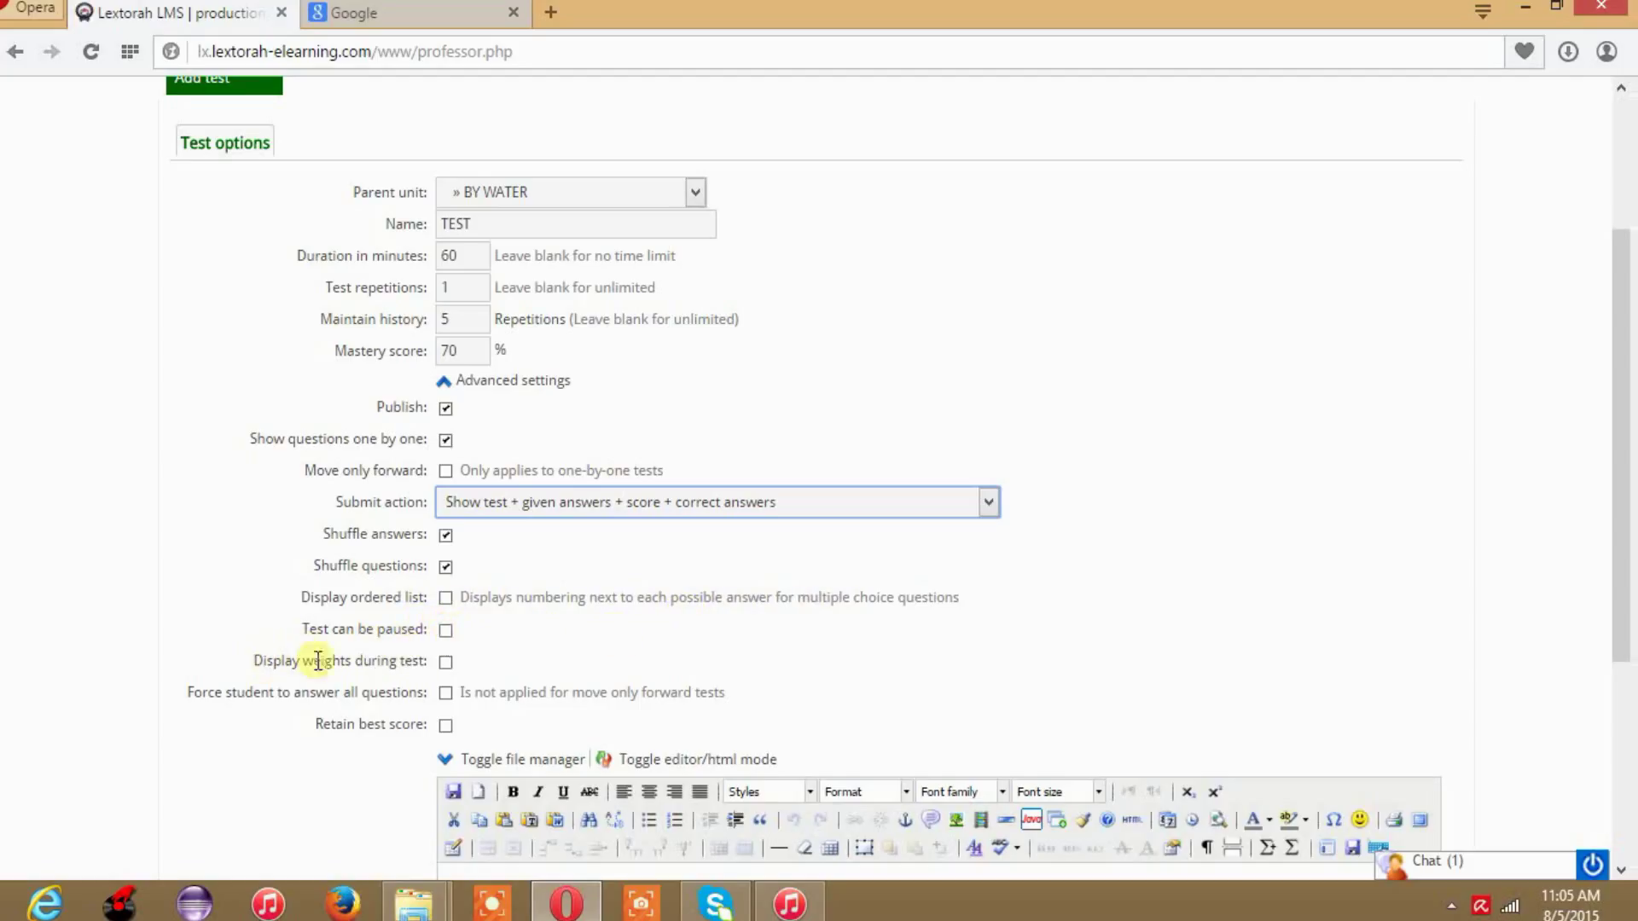
click(444, 662)
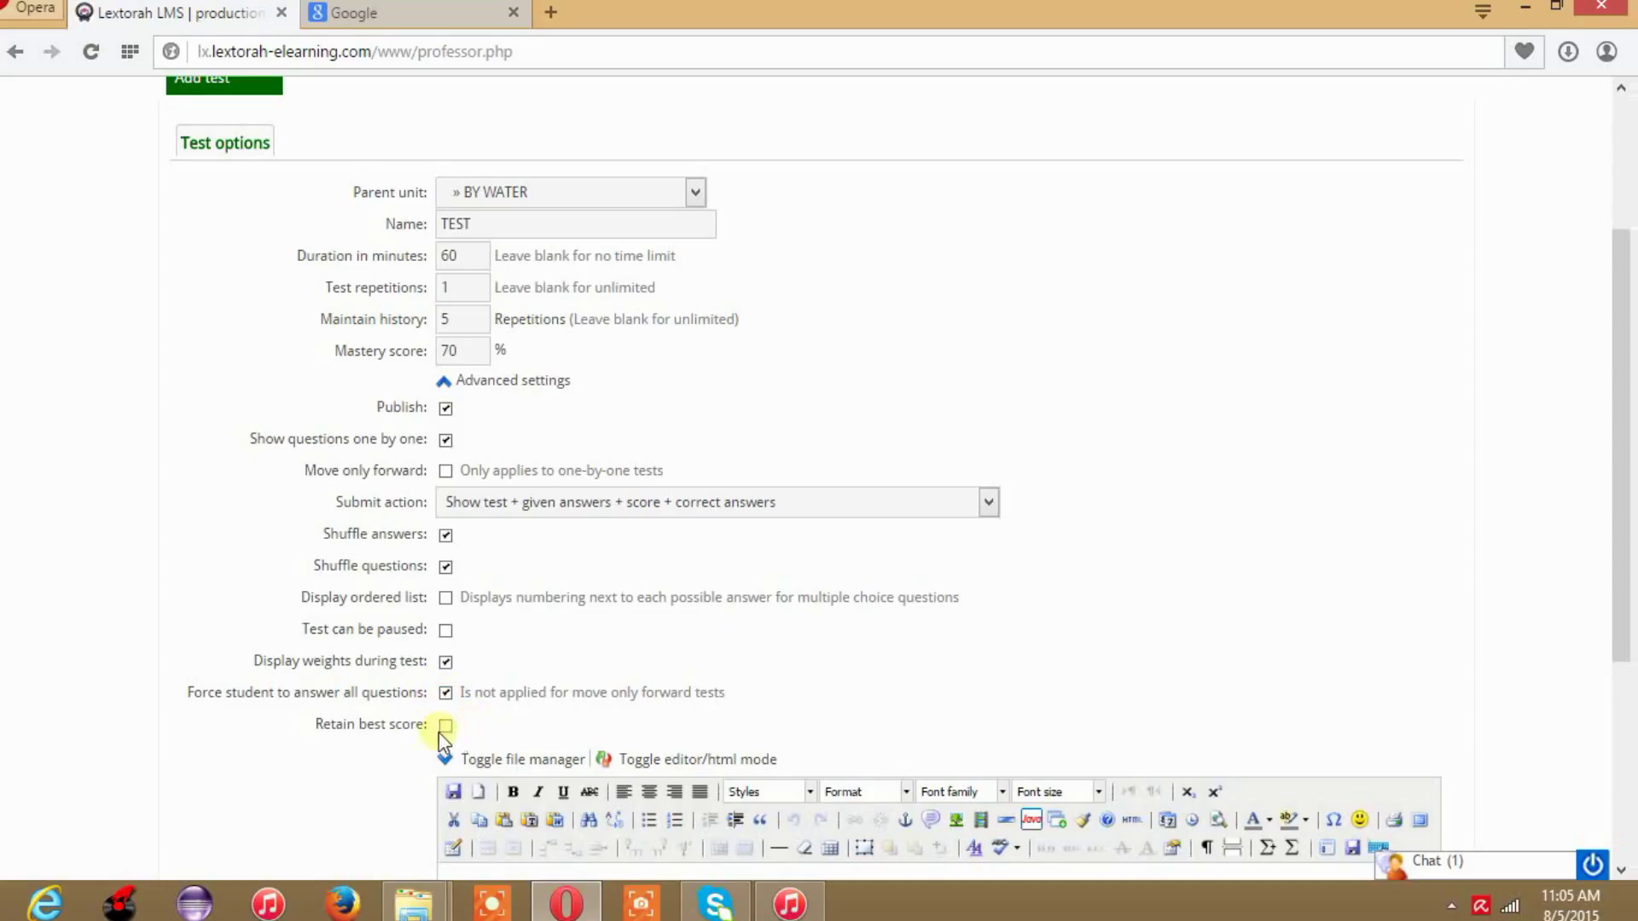
Step: Add a 'WISH YOU BEST OF LUCK IN YOUR TEST' description signed by the professor, then save
scroll(522, 714, down, 3)
click(515, 703)
text(WISH YOU BEST OF LU)
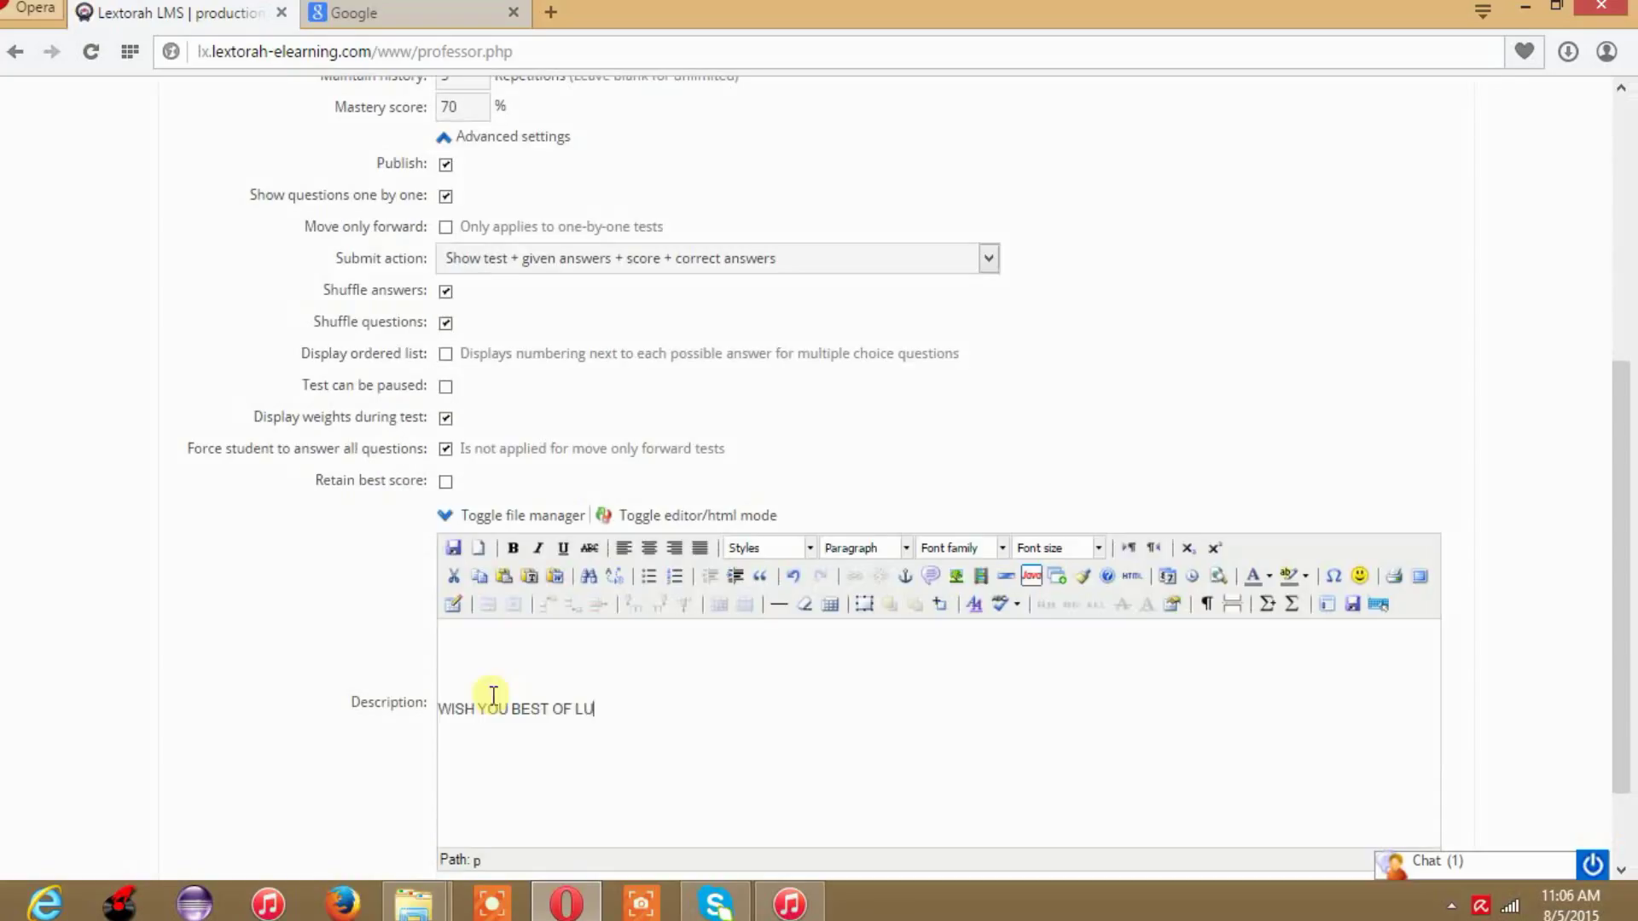
text(C)
text(K IN YOUR TE)
text(ST.........(MR ADENIYI))
scroll(478, 691, down, 2)
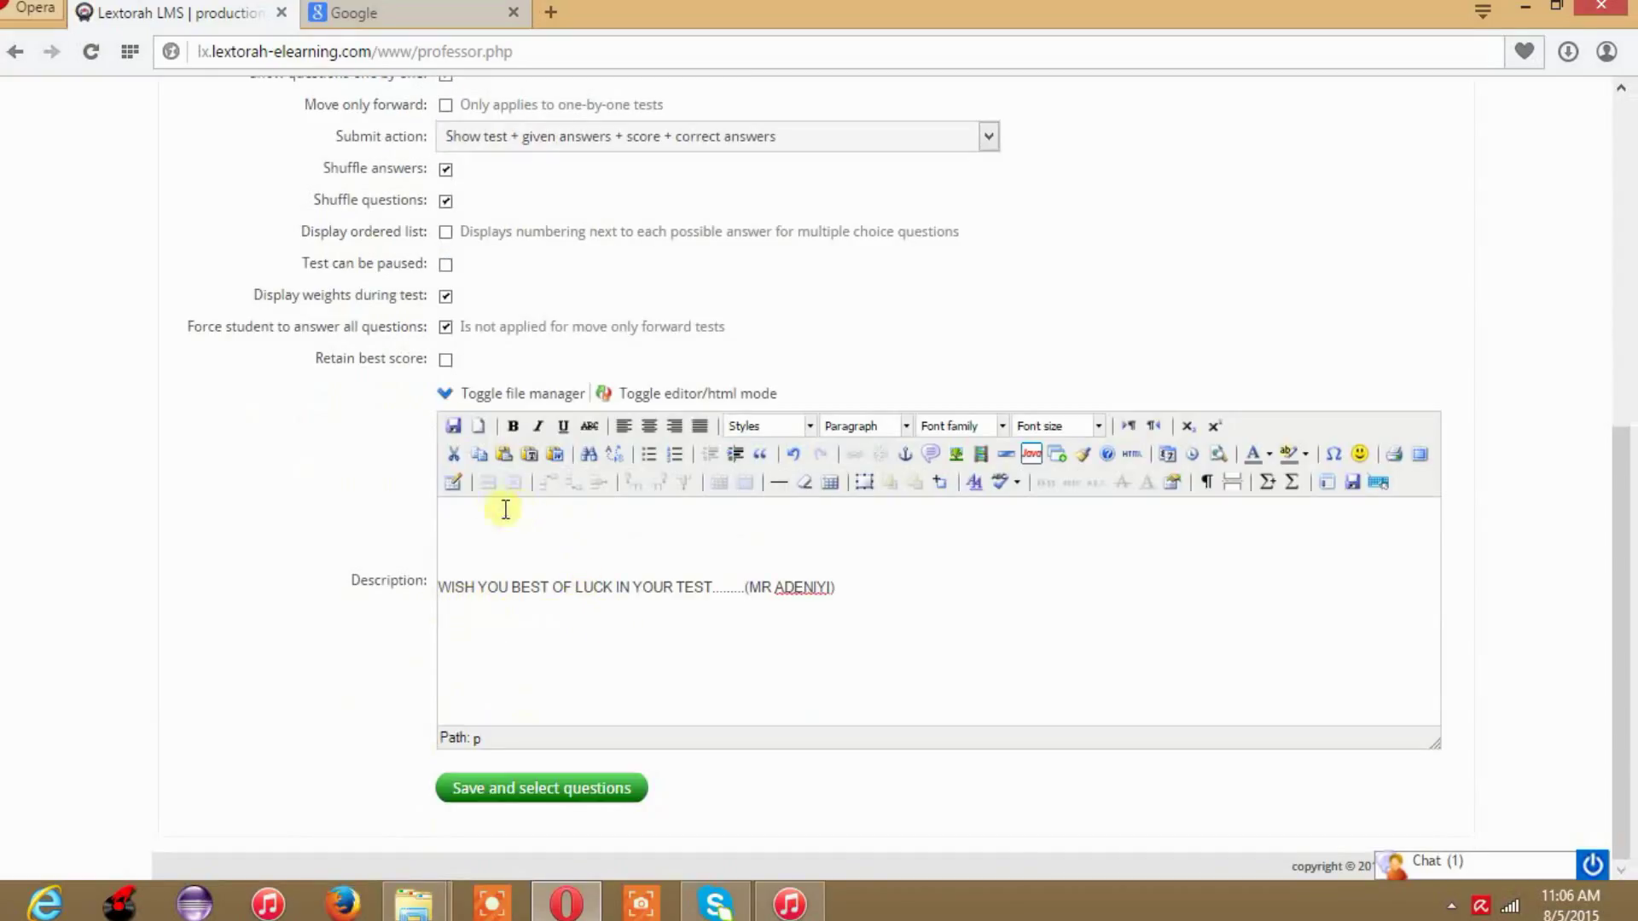
click(547, 798)
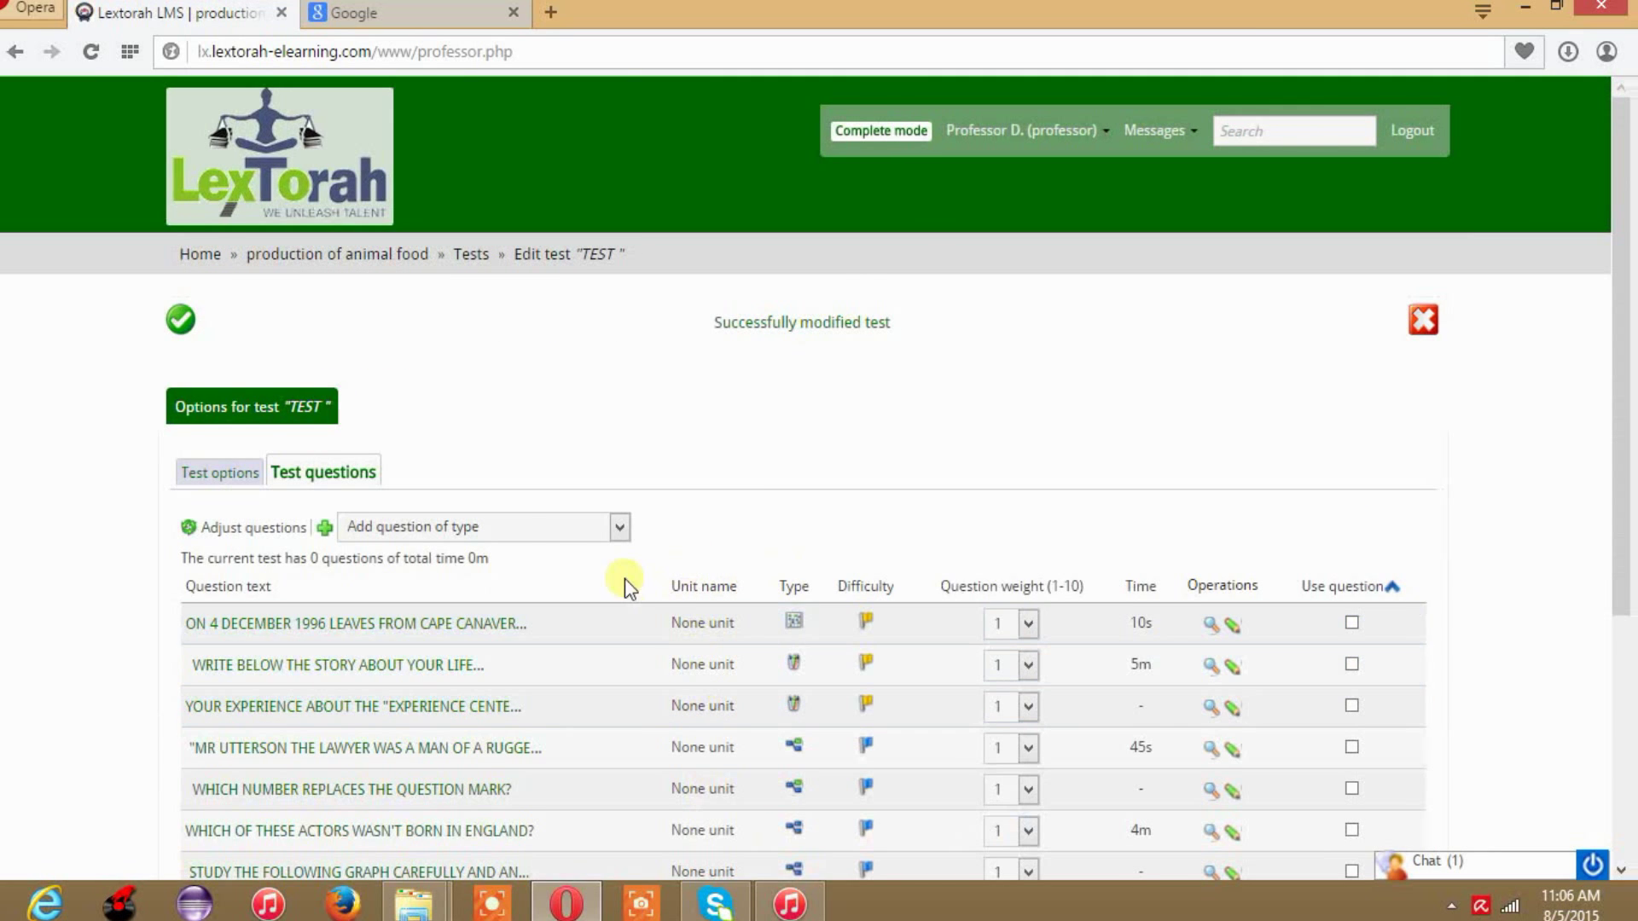
Step: Mark the first, second, actors, French Revolution, Edgar Rice Burroughs and country-matching questions for use
scroll(624, 579, down, 3)
scroll(460, 384, down, 2)
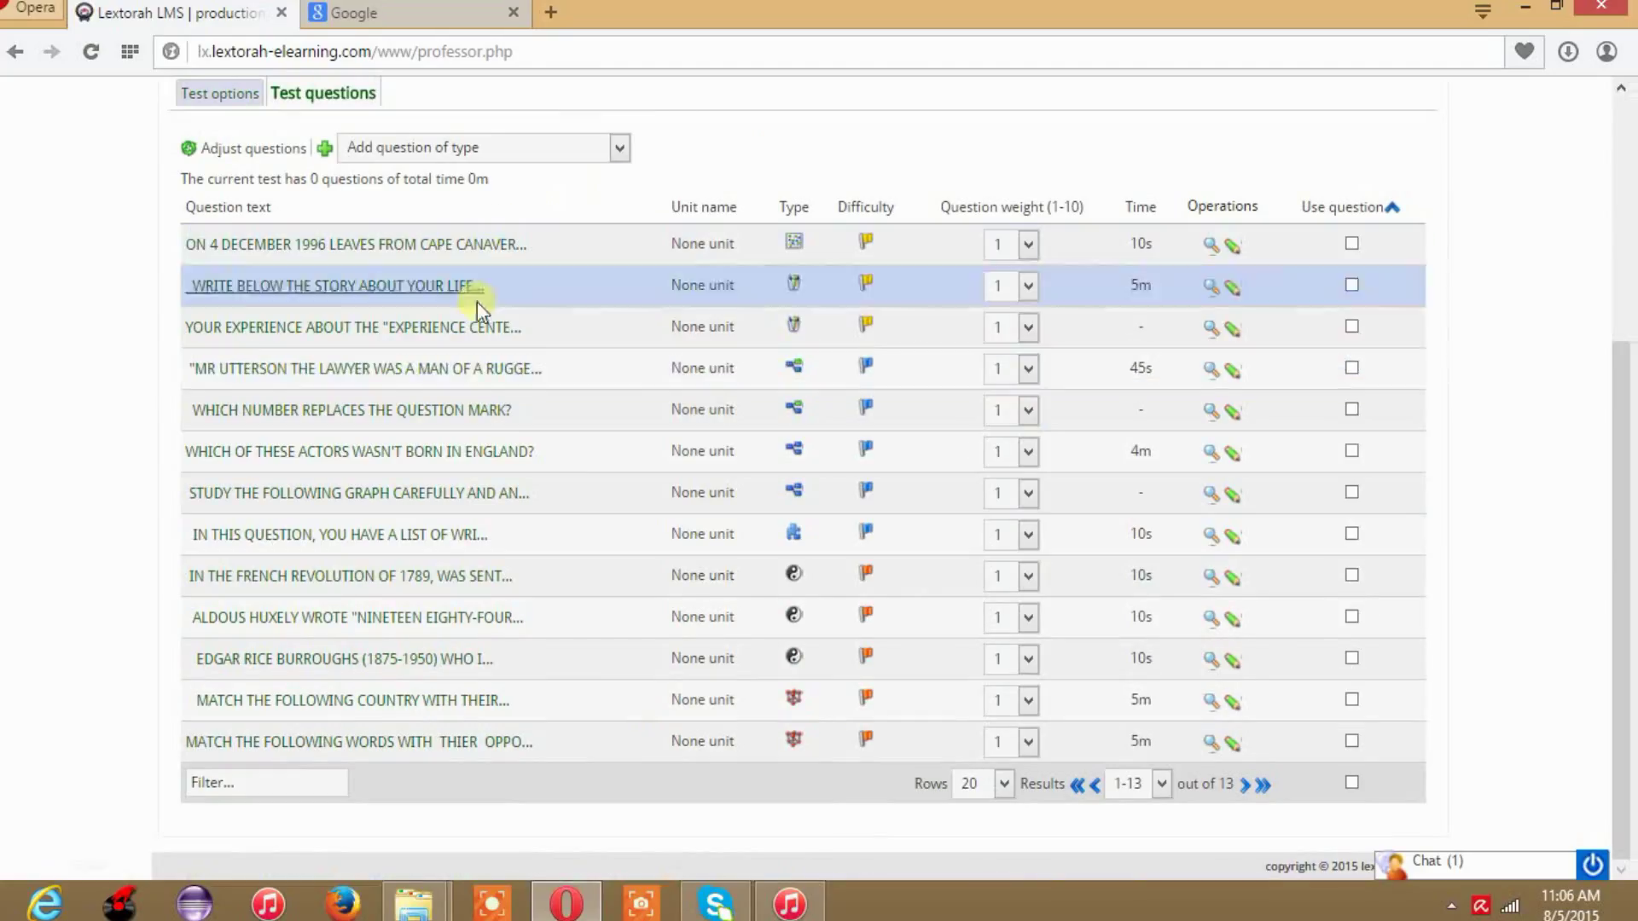
click(1351, 244)
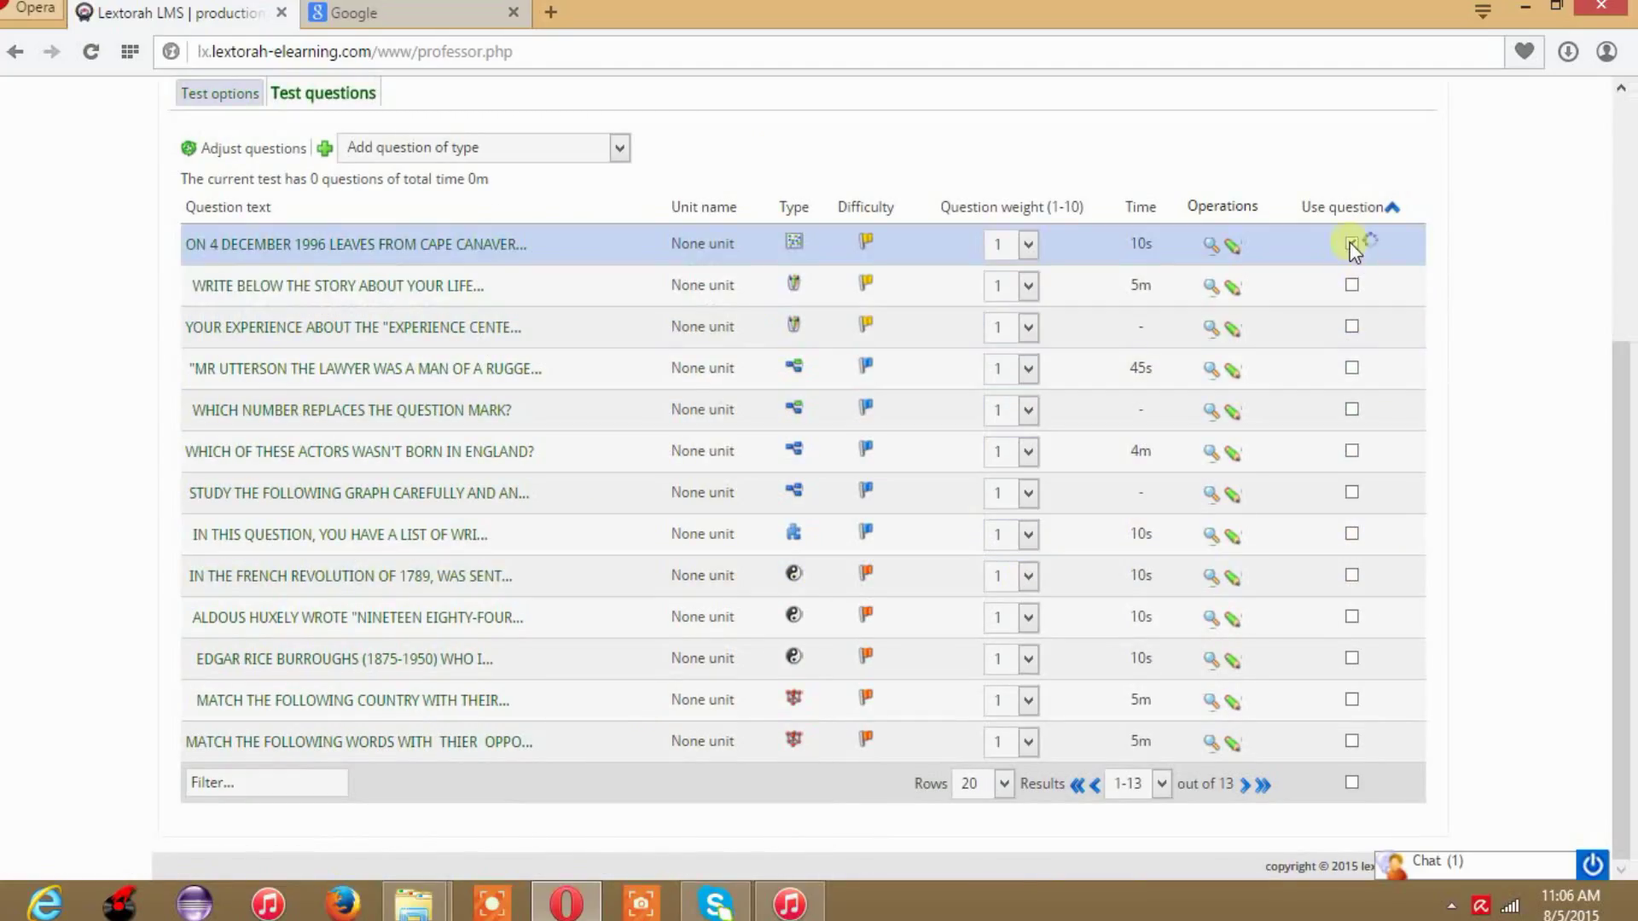
click(1351, 286)
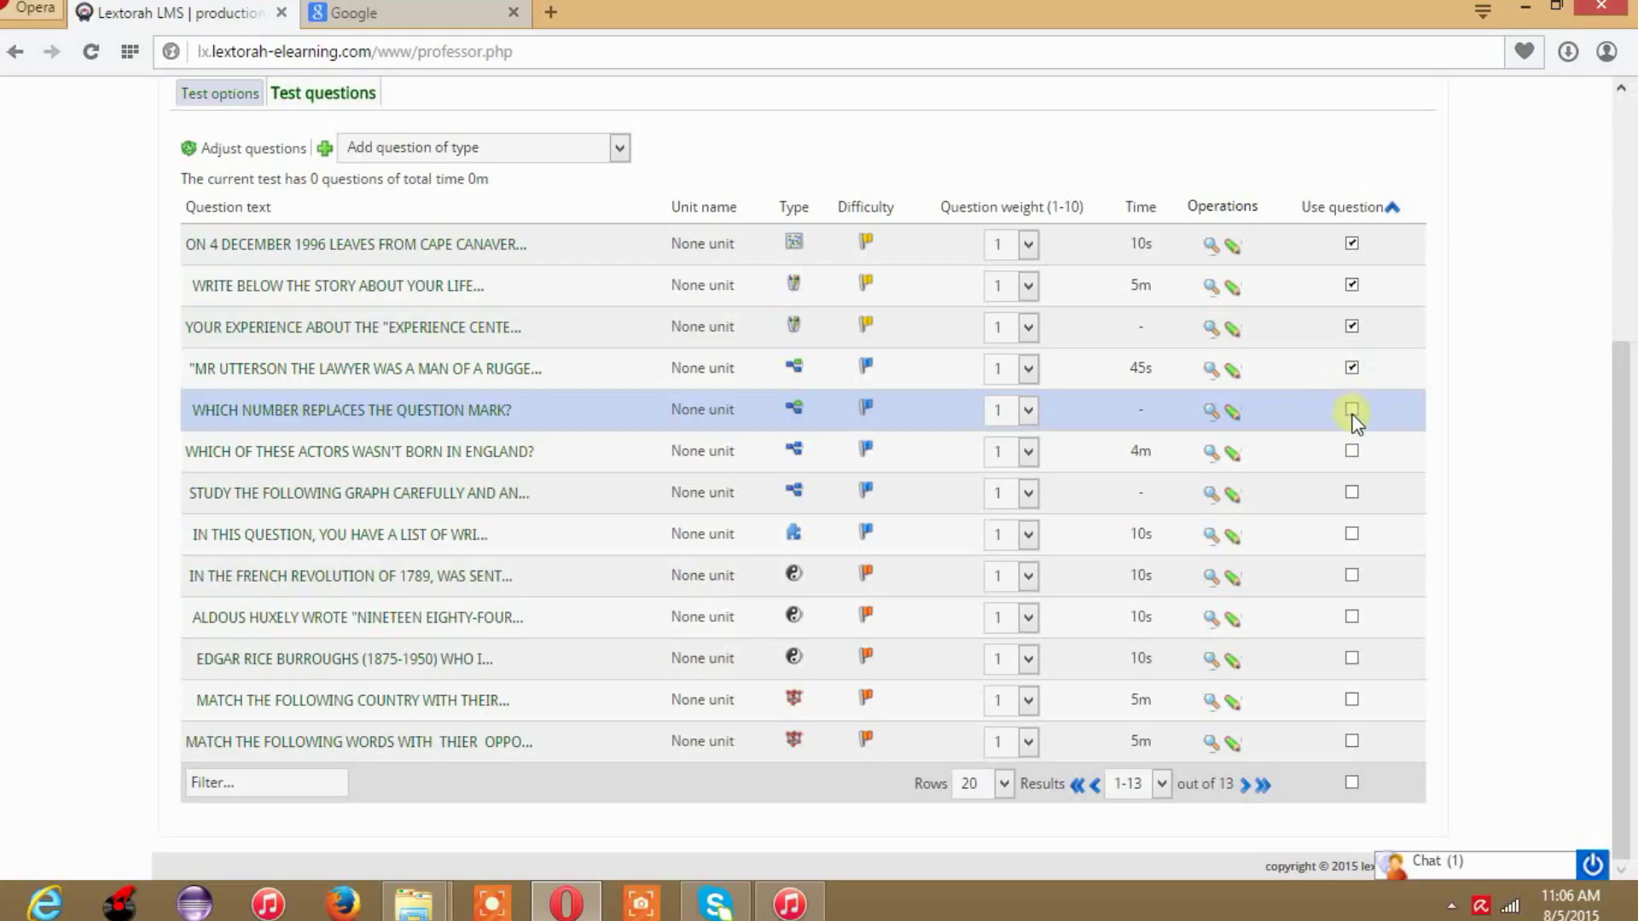
click(1349, 451)
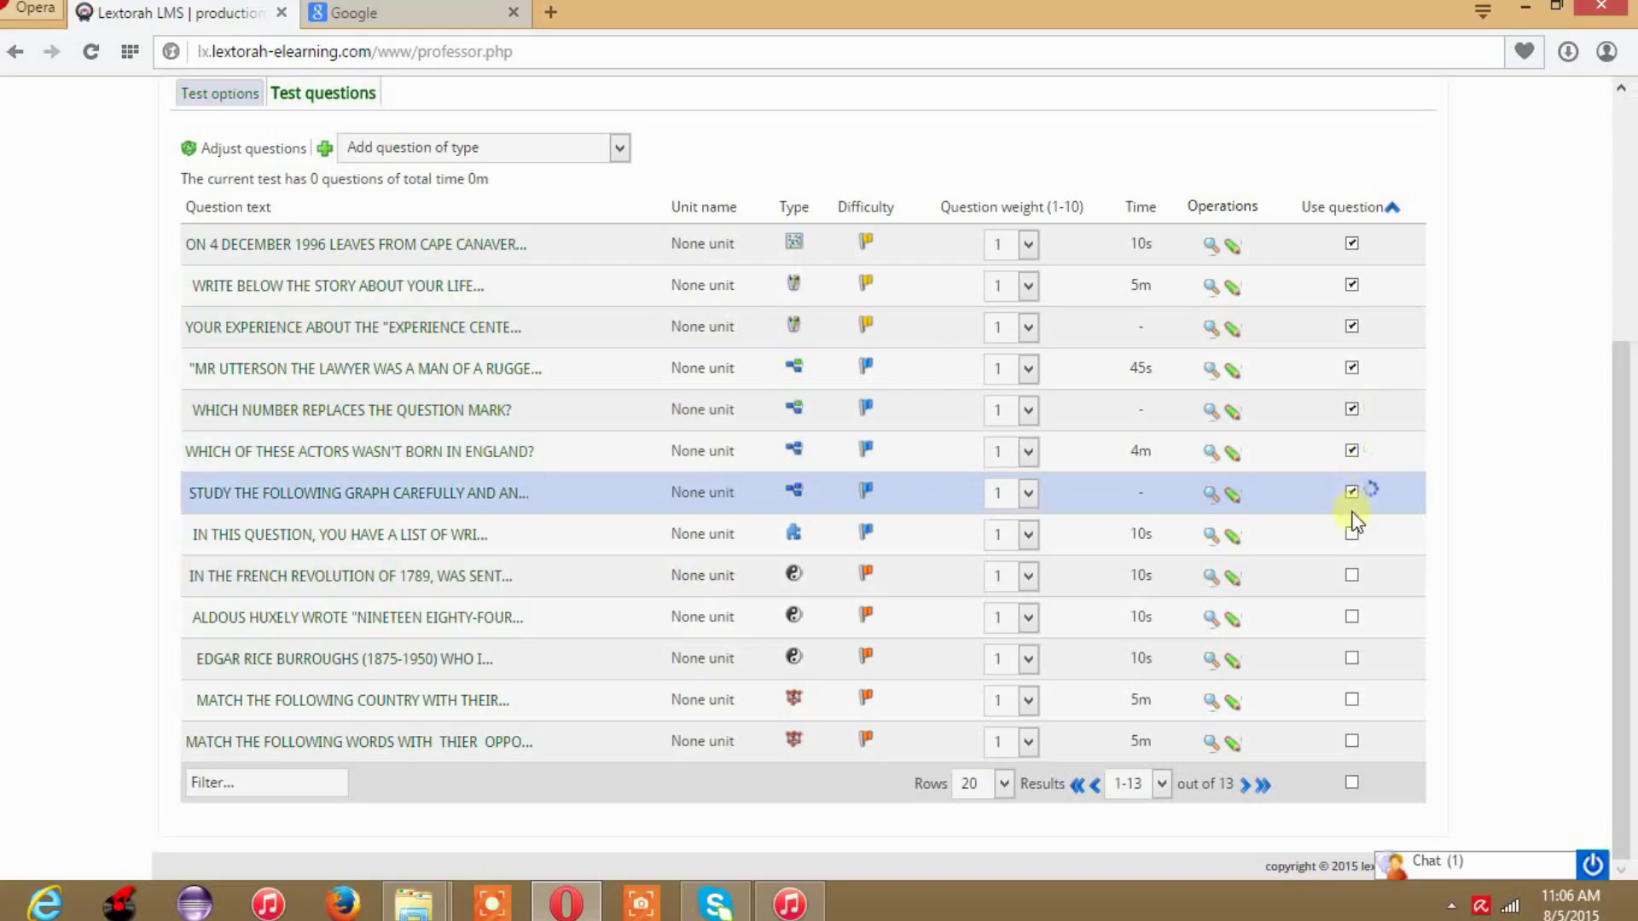
click(1352, 577)
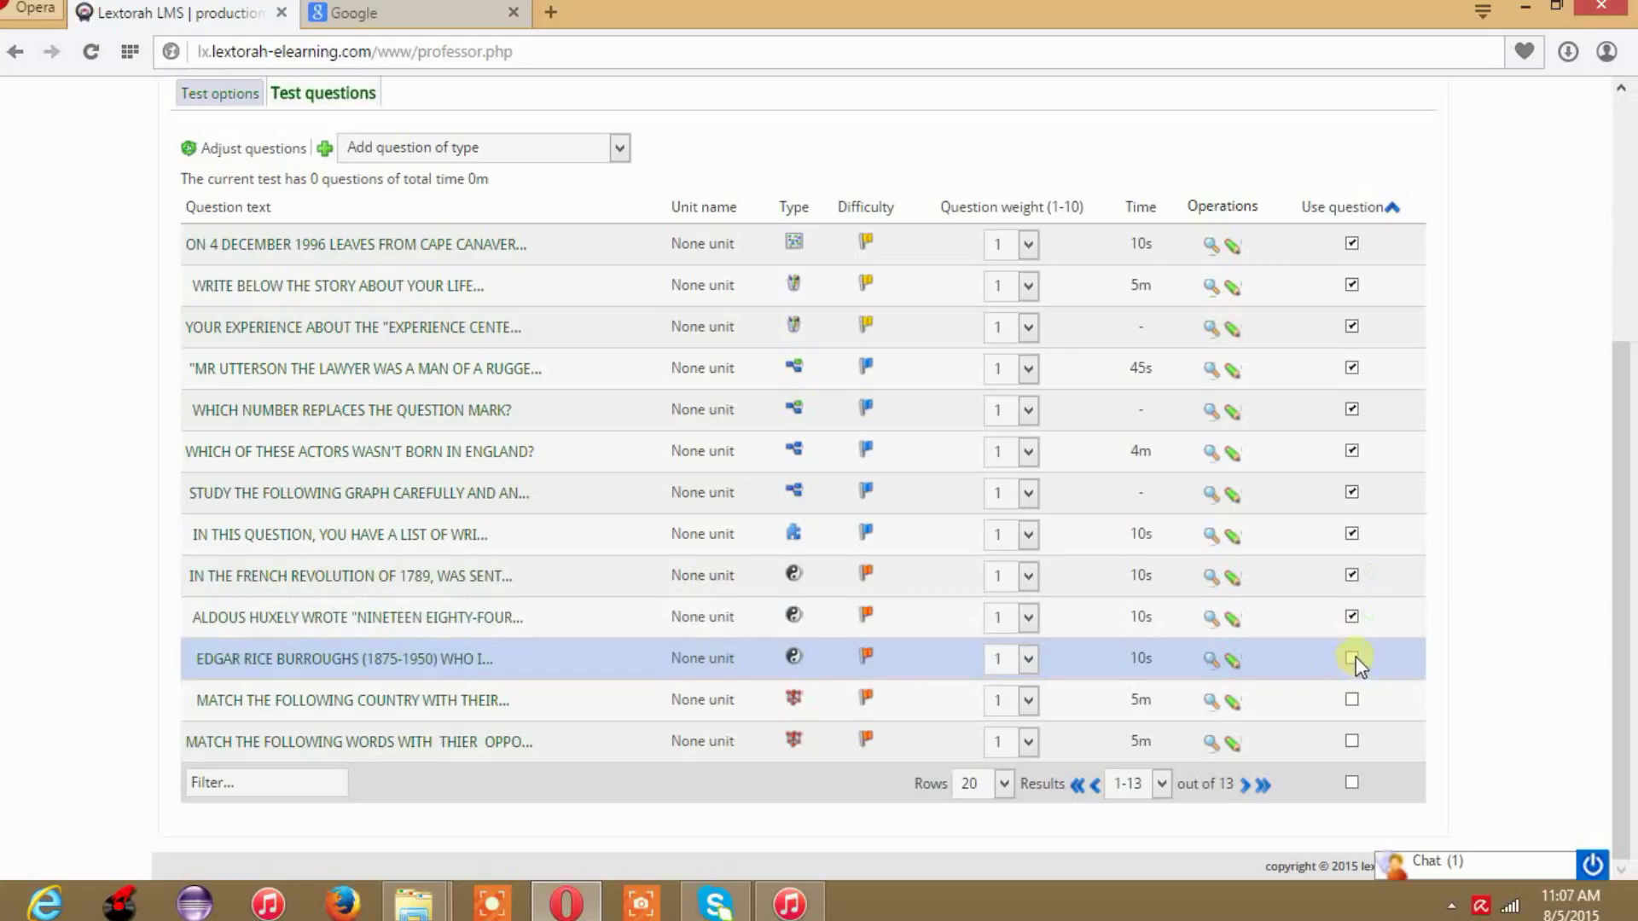
click(1353, 658)
click(1352, 700)
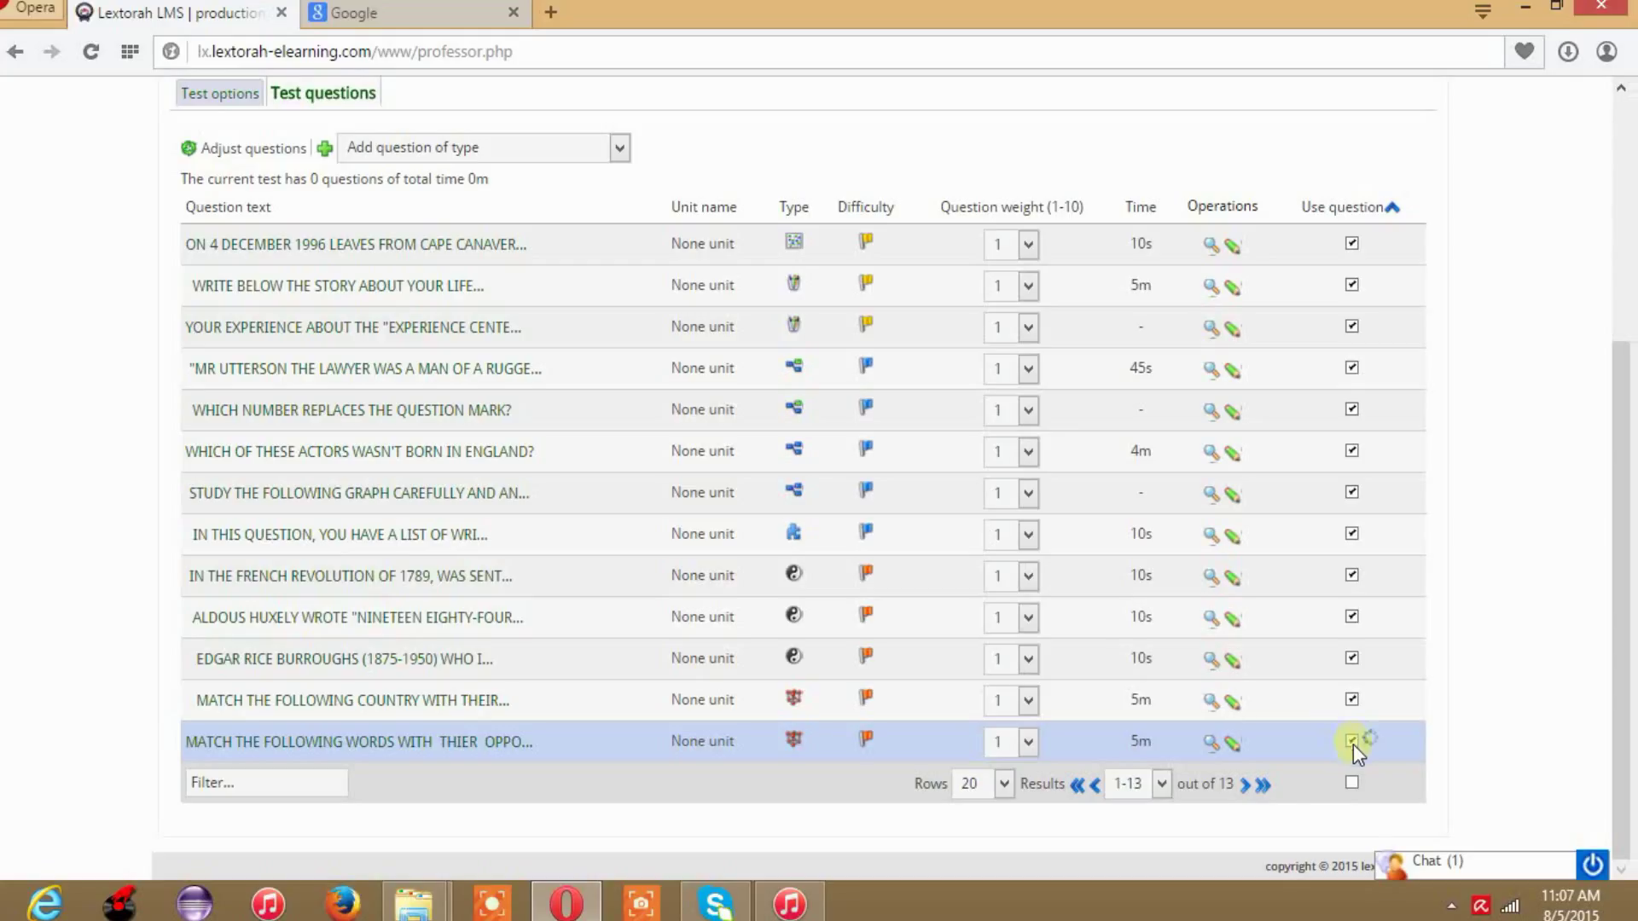
Step: Include the last matching question and give questions three to five a weight of 5
click(1353, 740)
click(1027, 327)
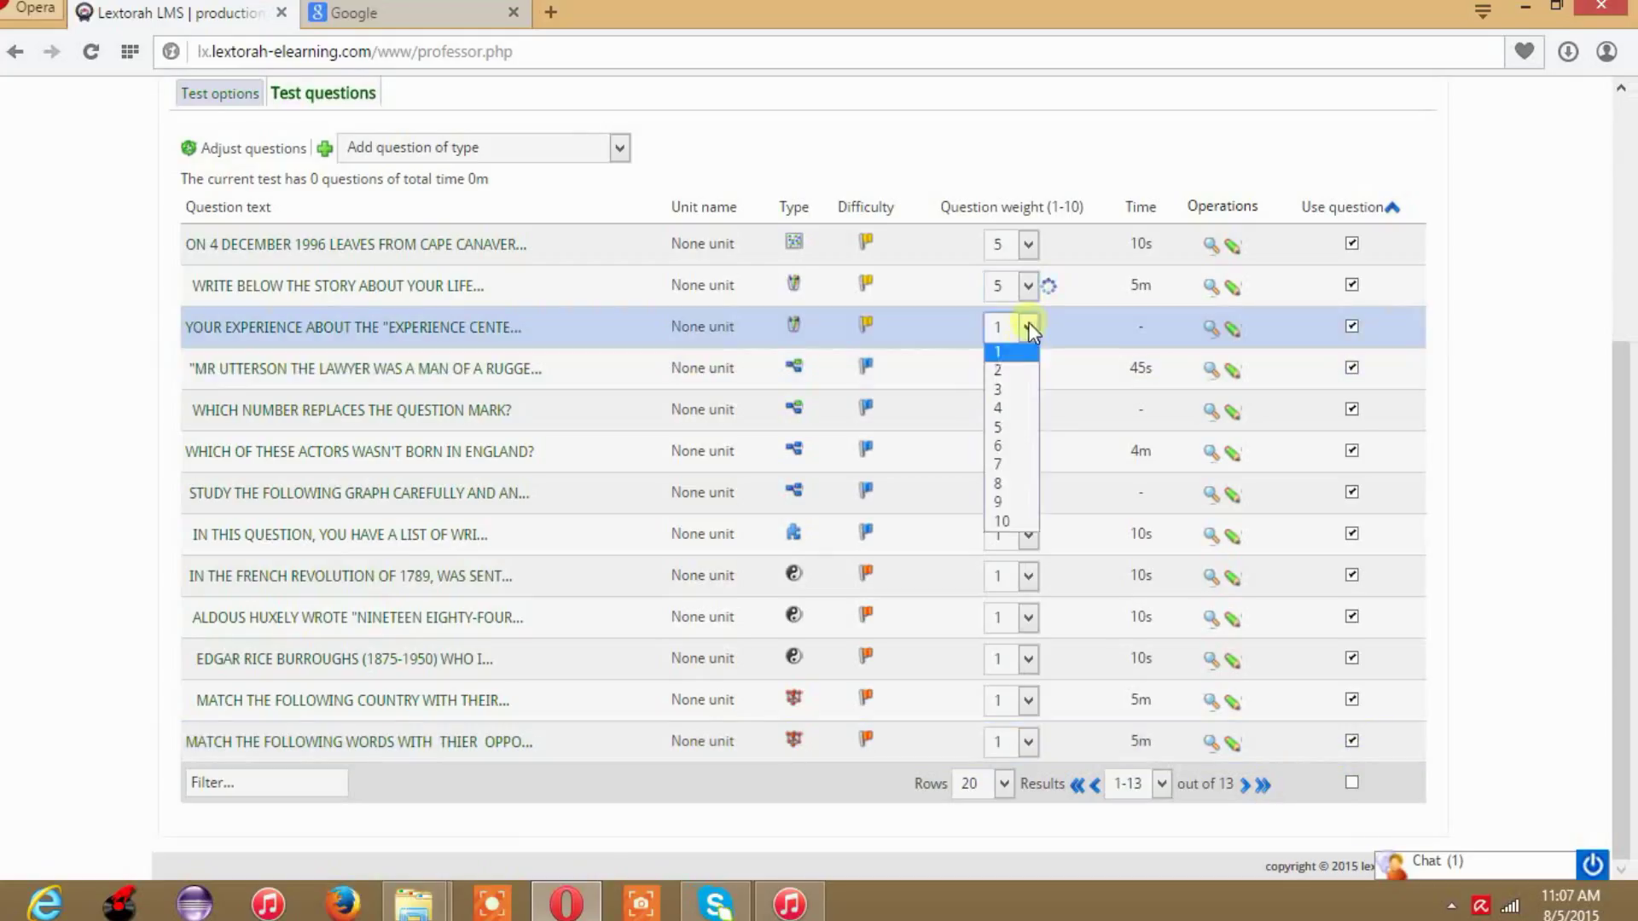
click(1012, 427)
click(1028, 369)
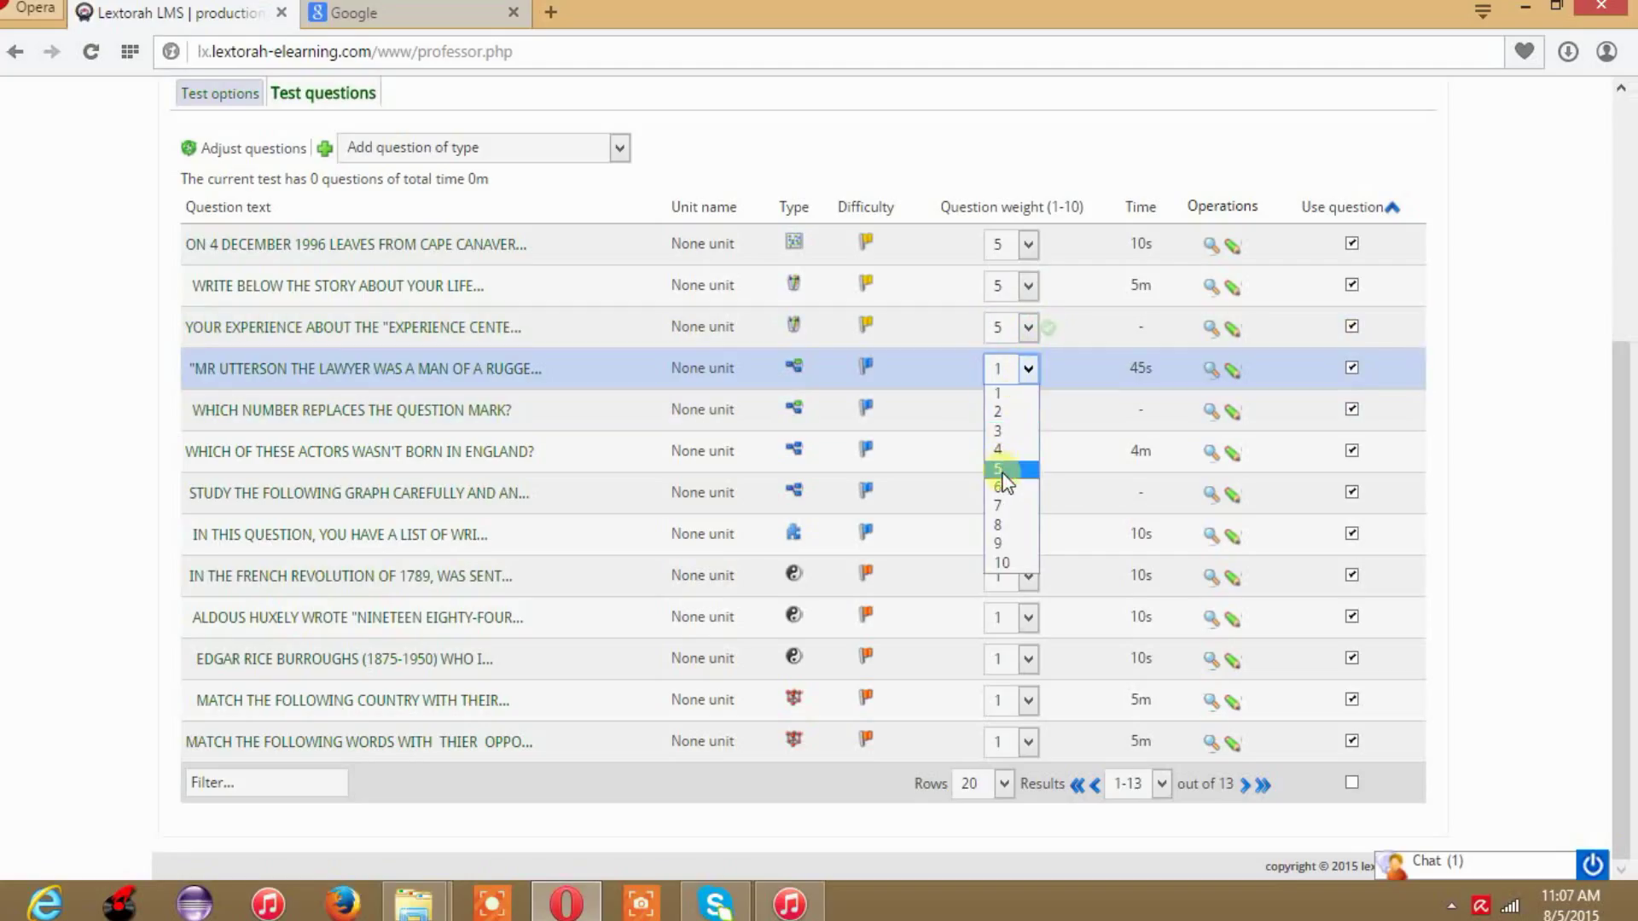
click(999, 468)
click(1029, 411)
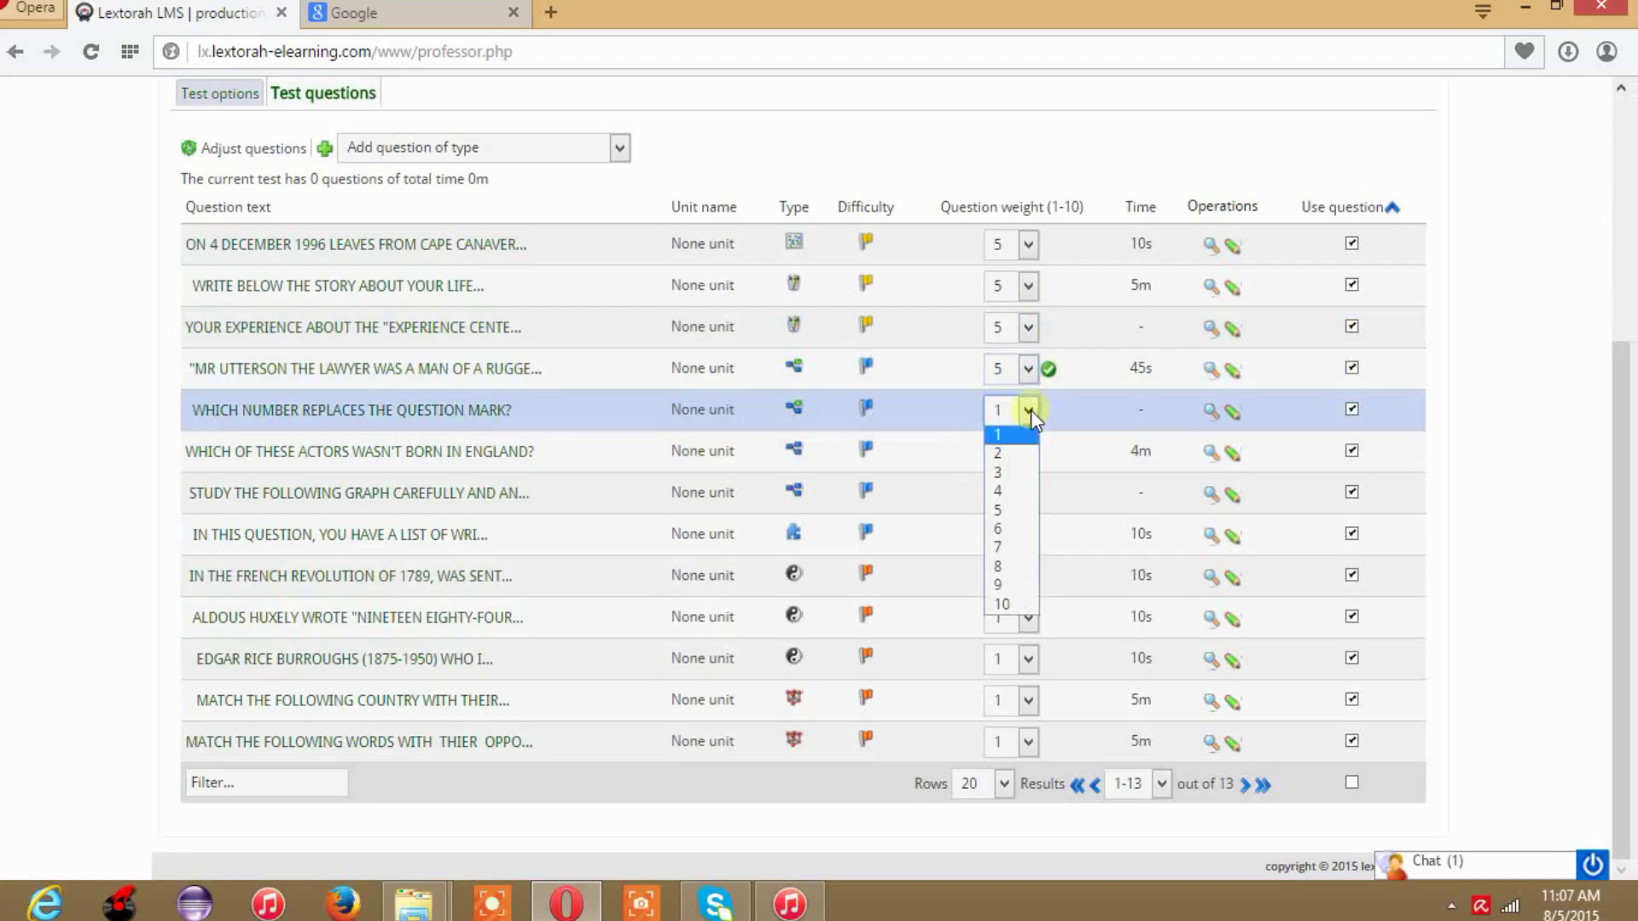
click(1012, 510)
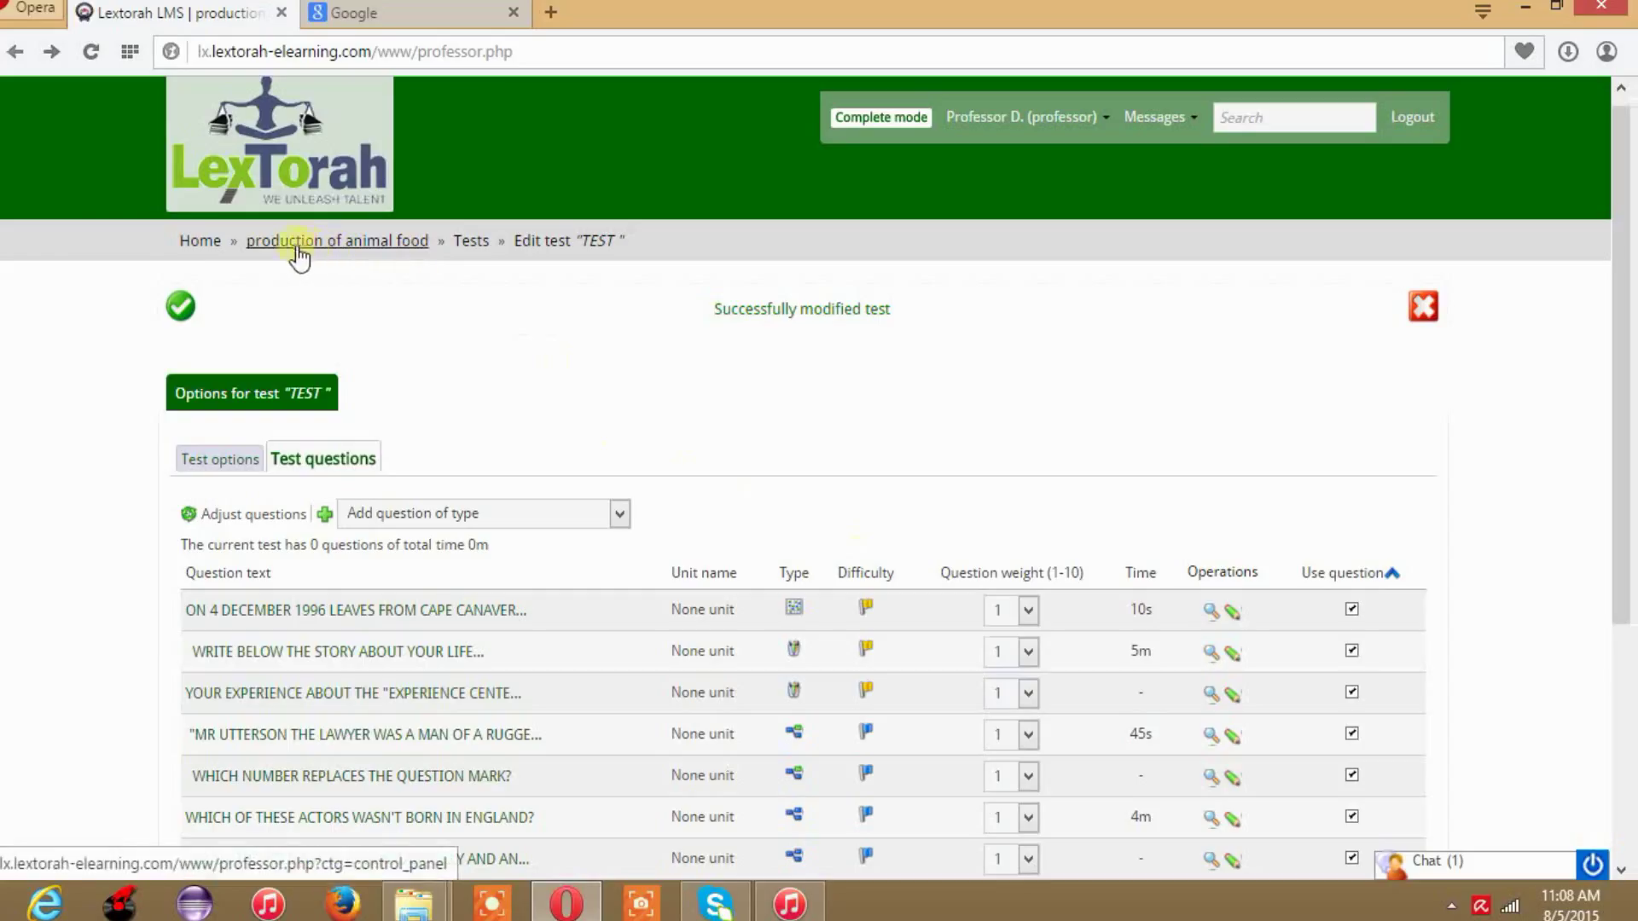
Step: Return Home, open the Lessons list, and edit 'production of animal food'
click(203, 248)
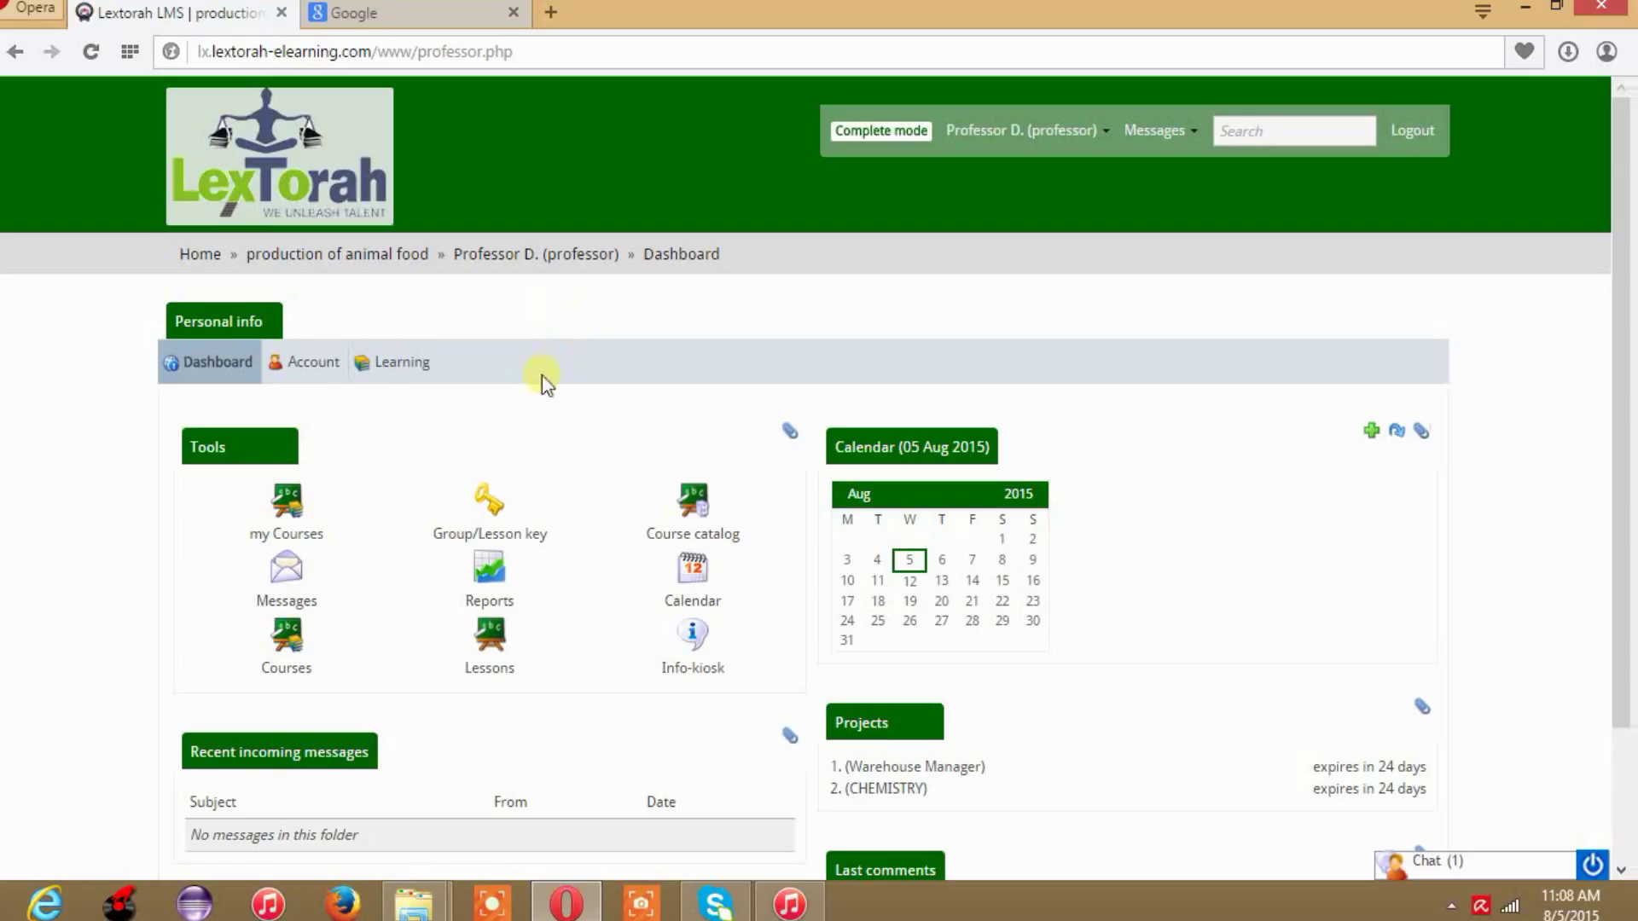
click(488, 657)
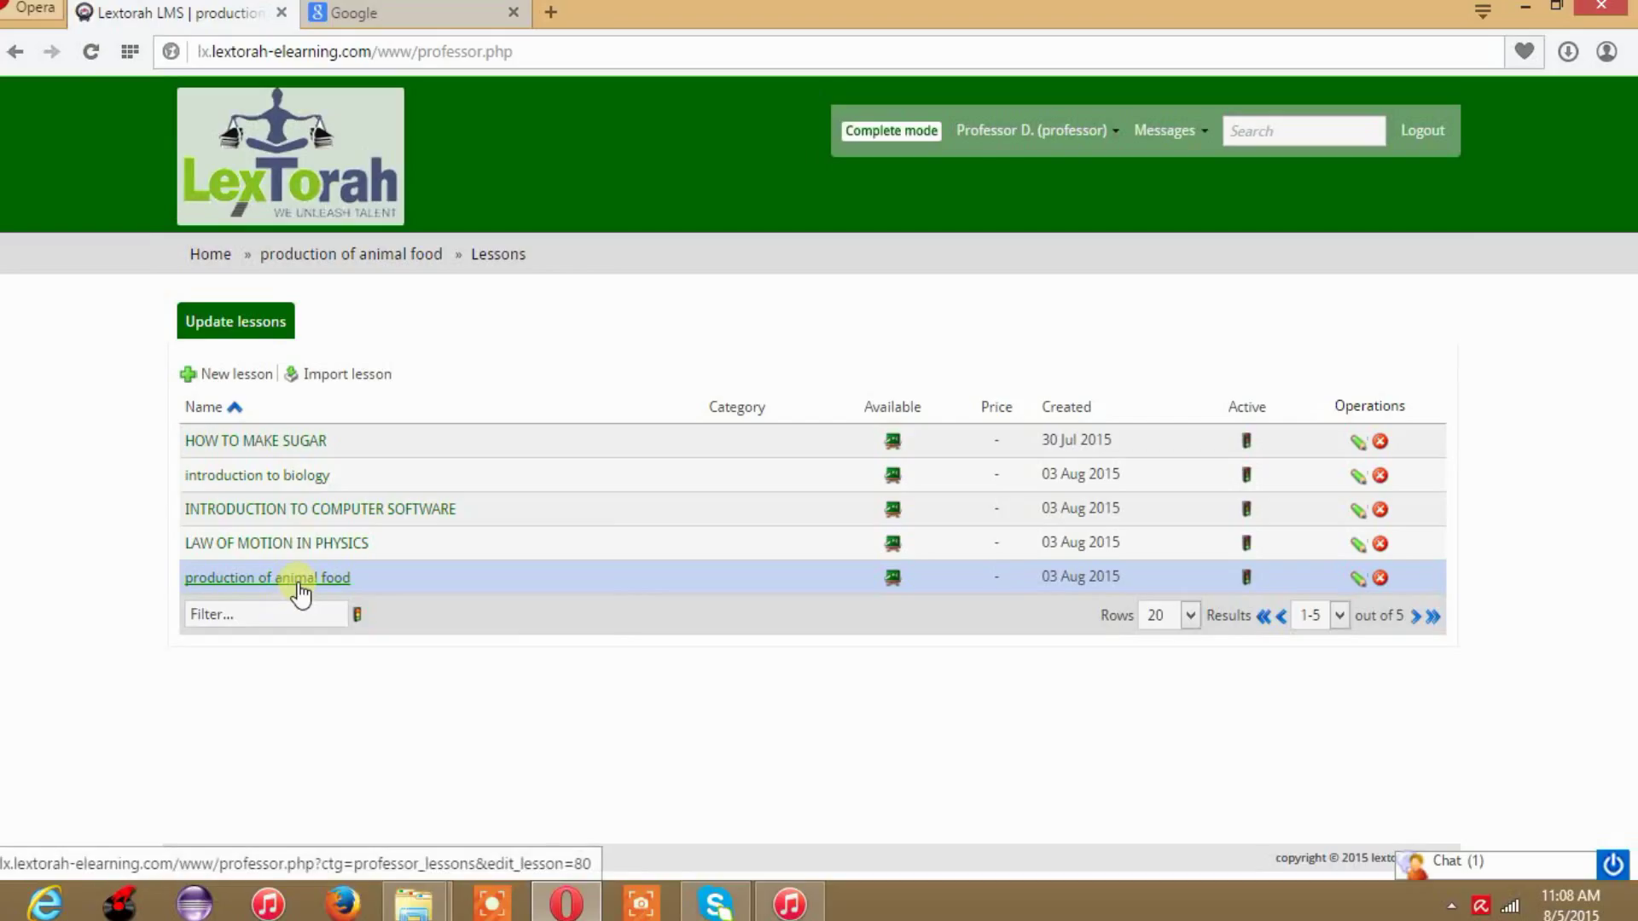
click(299, 583)
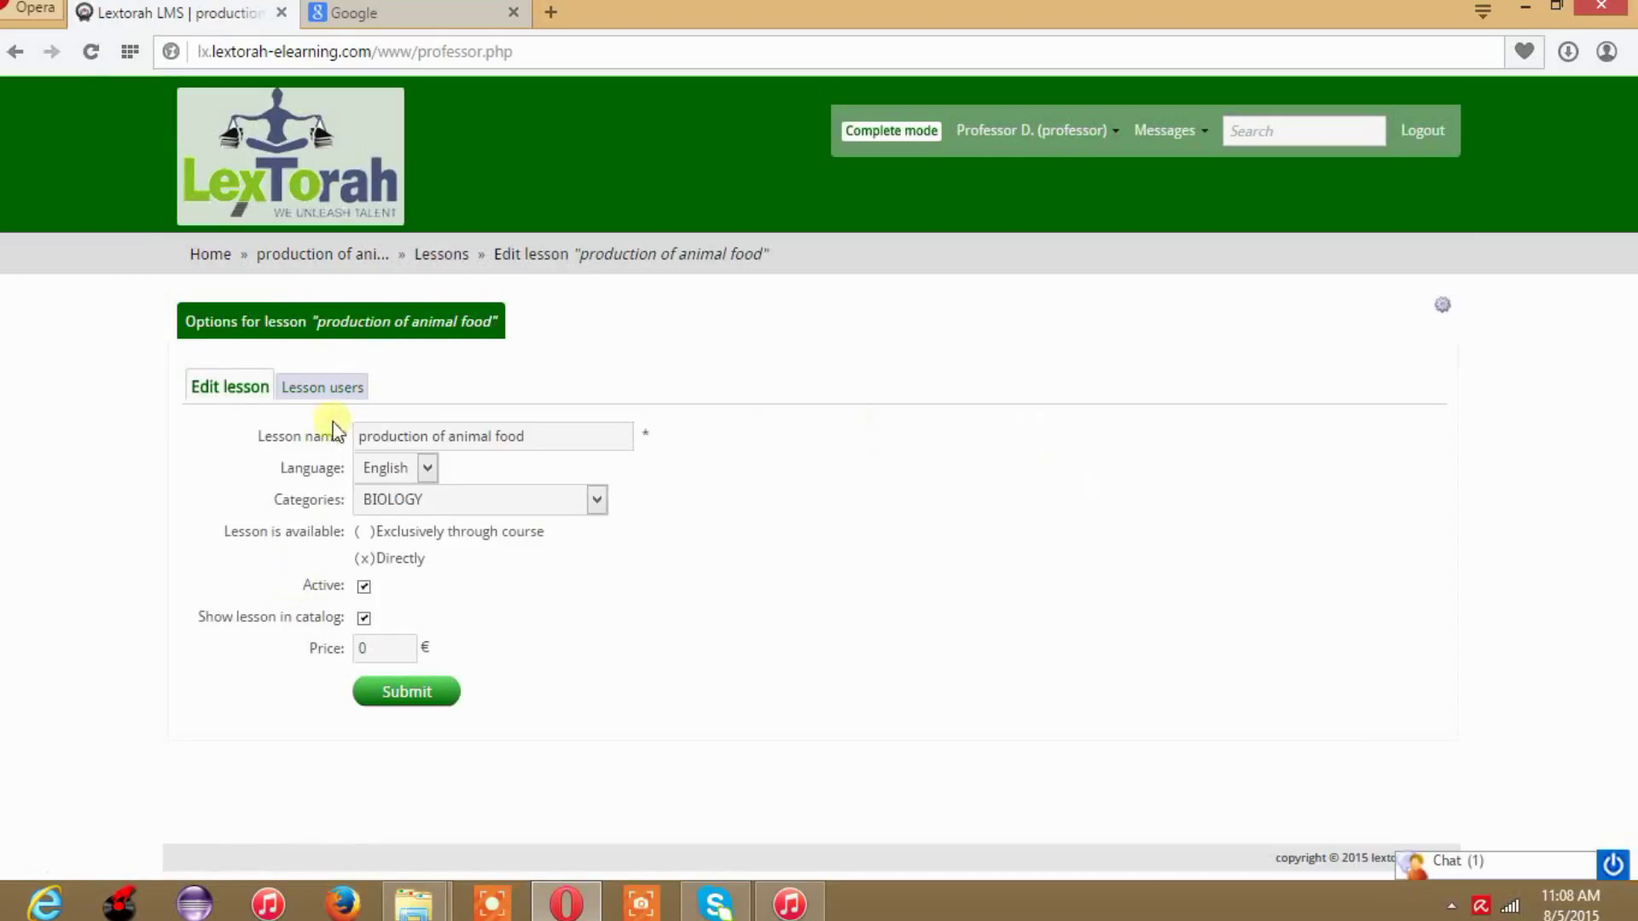
Step: Assign the fourth user to the lesson as a Student in Lesson users
click(331, 394)
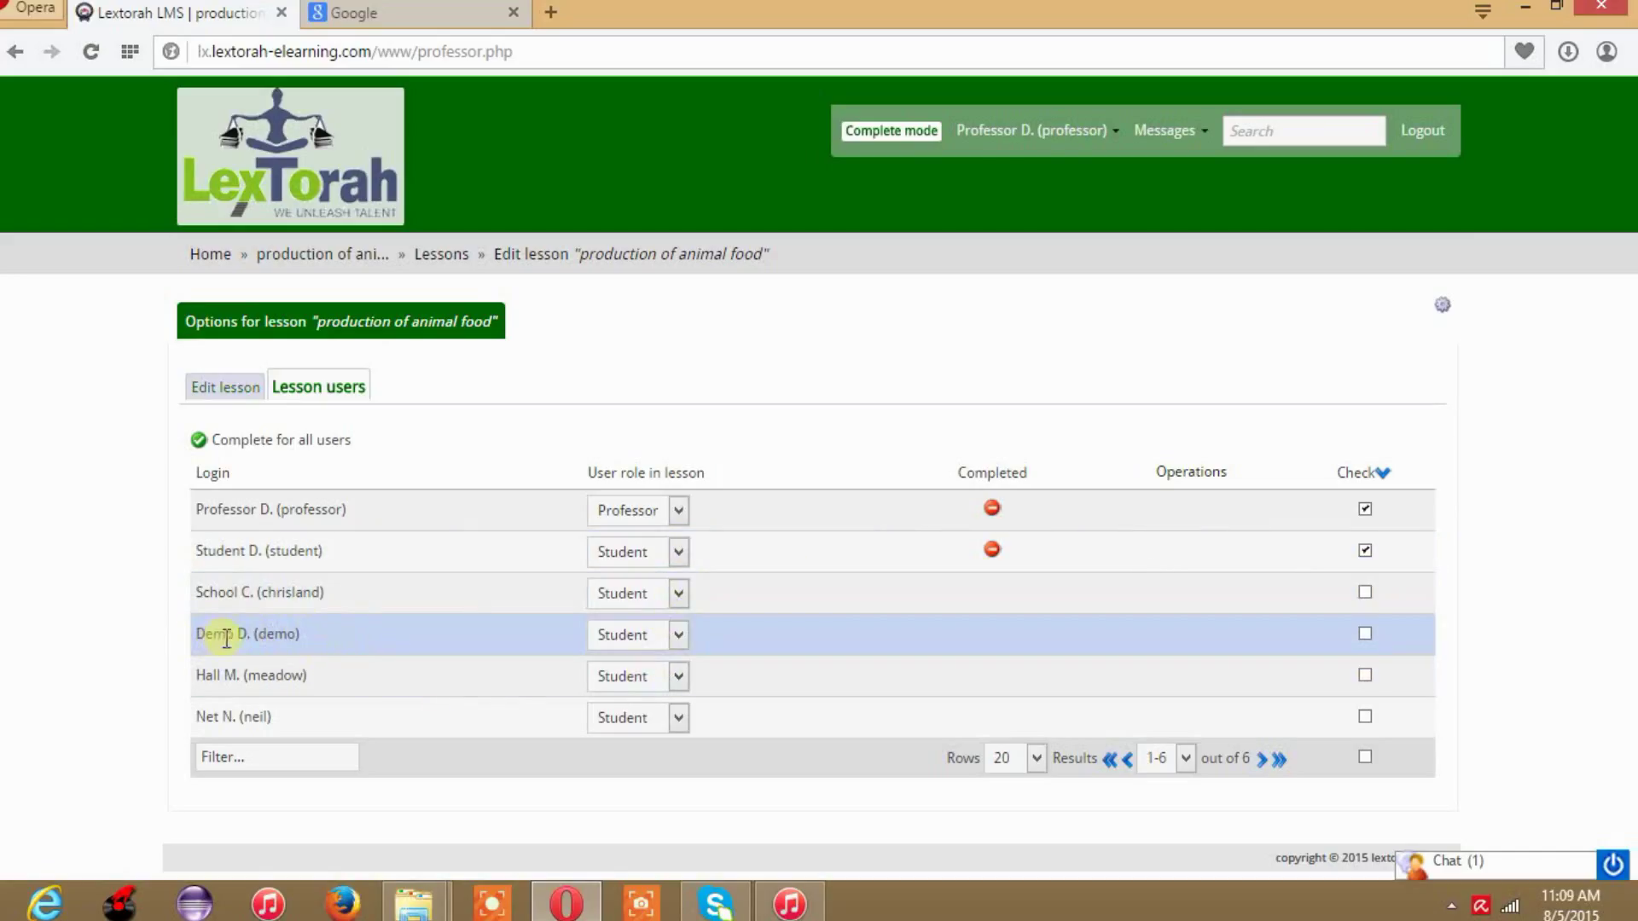
click(677, 637)
click(653, 660)
click(1366, 635)
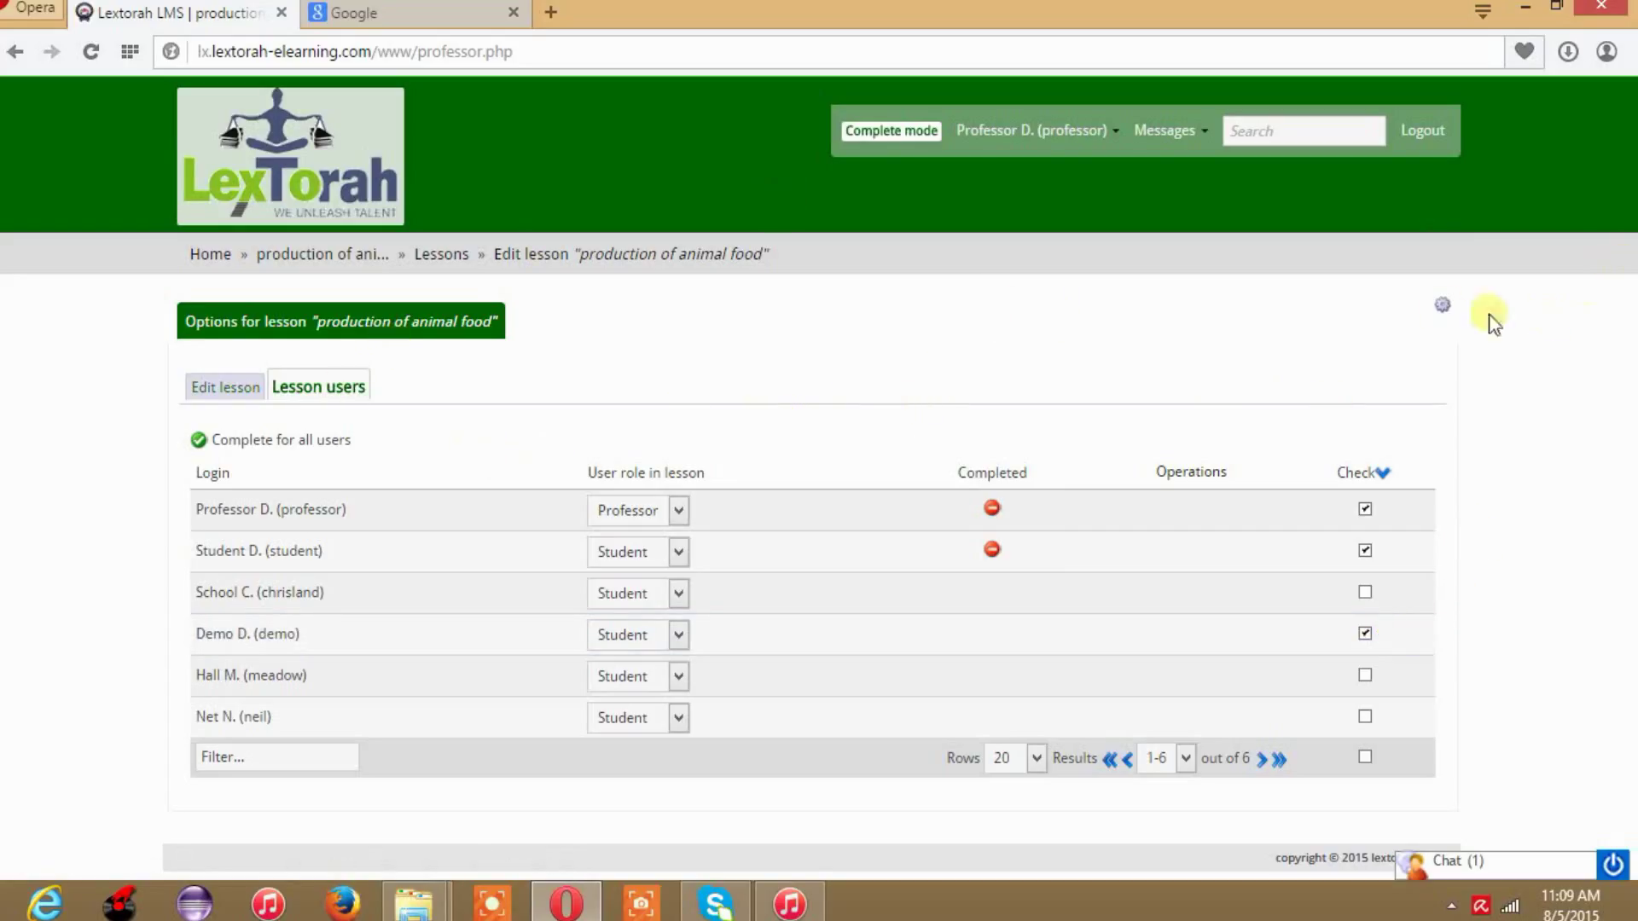
Step: Check the animal food lesson's Lesson initialization options, then go to its Layout page
click(1441, 309)
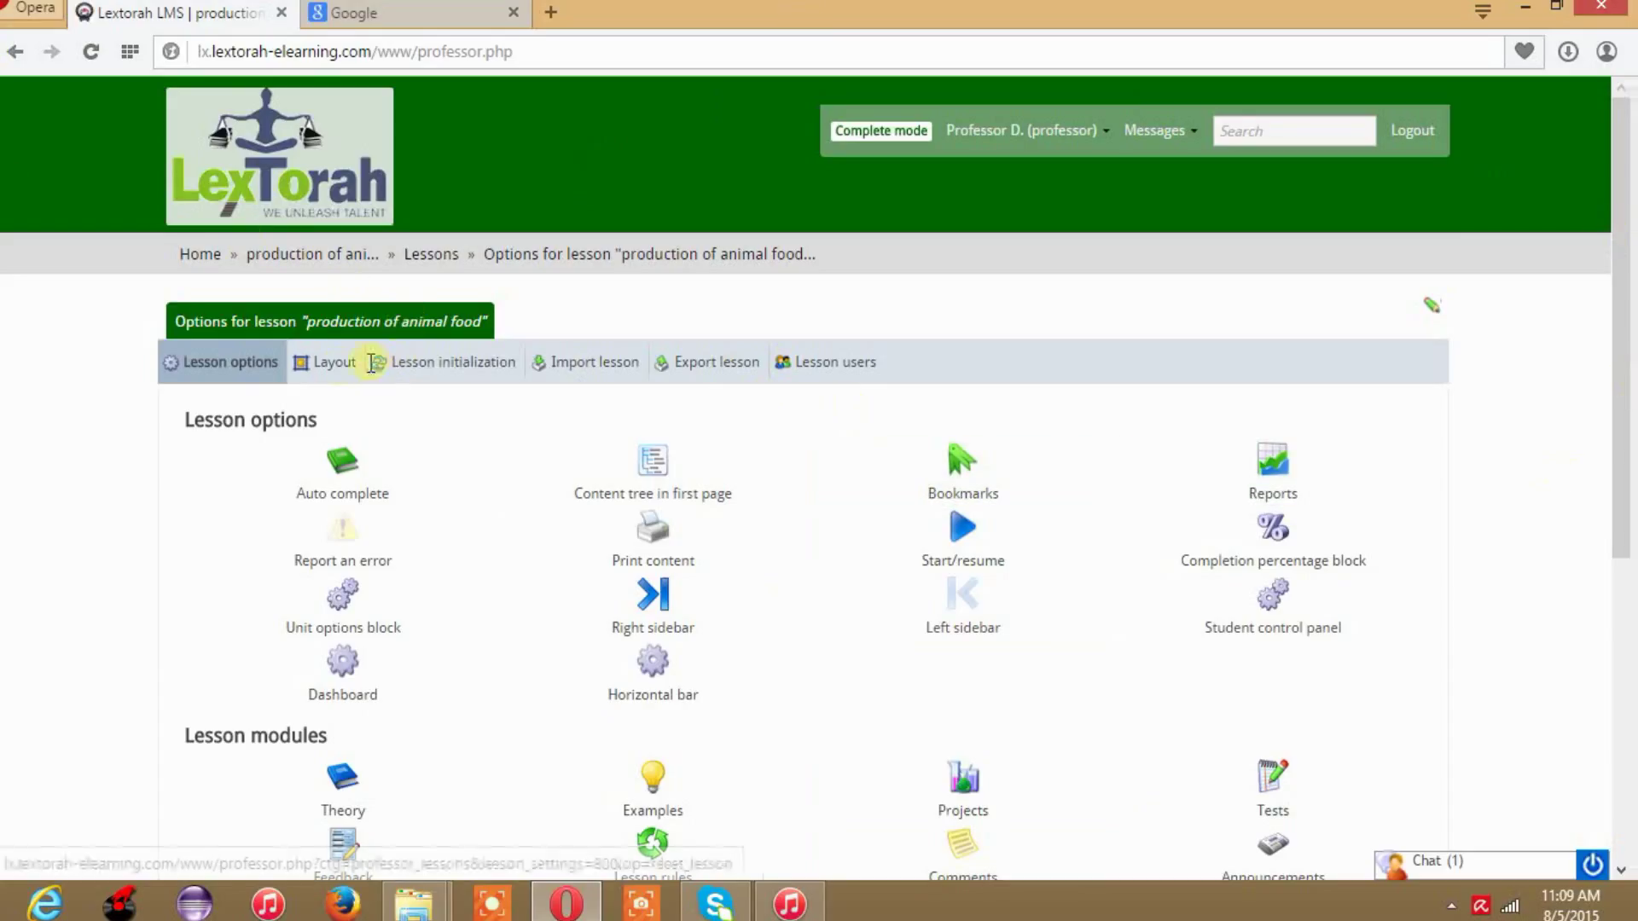
click(461, 365)
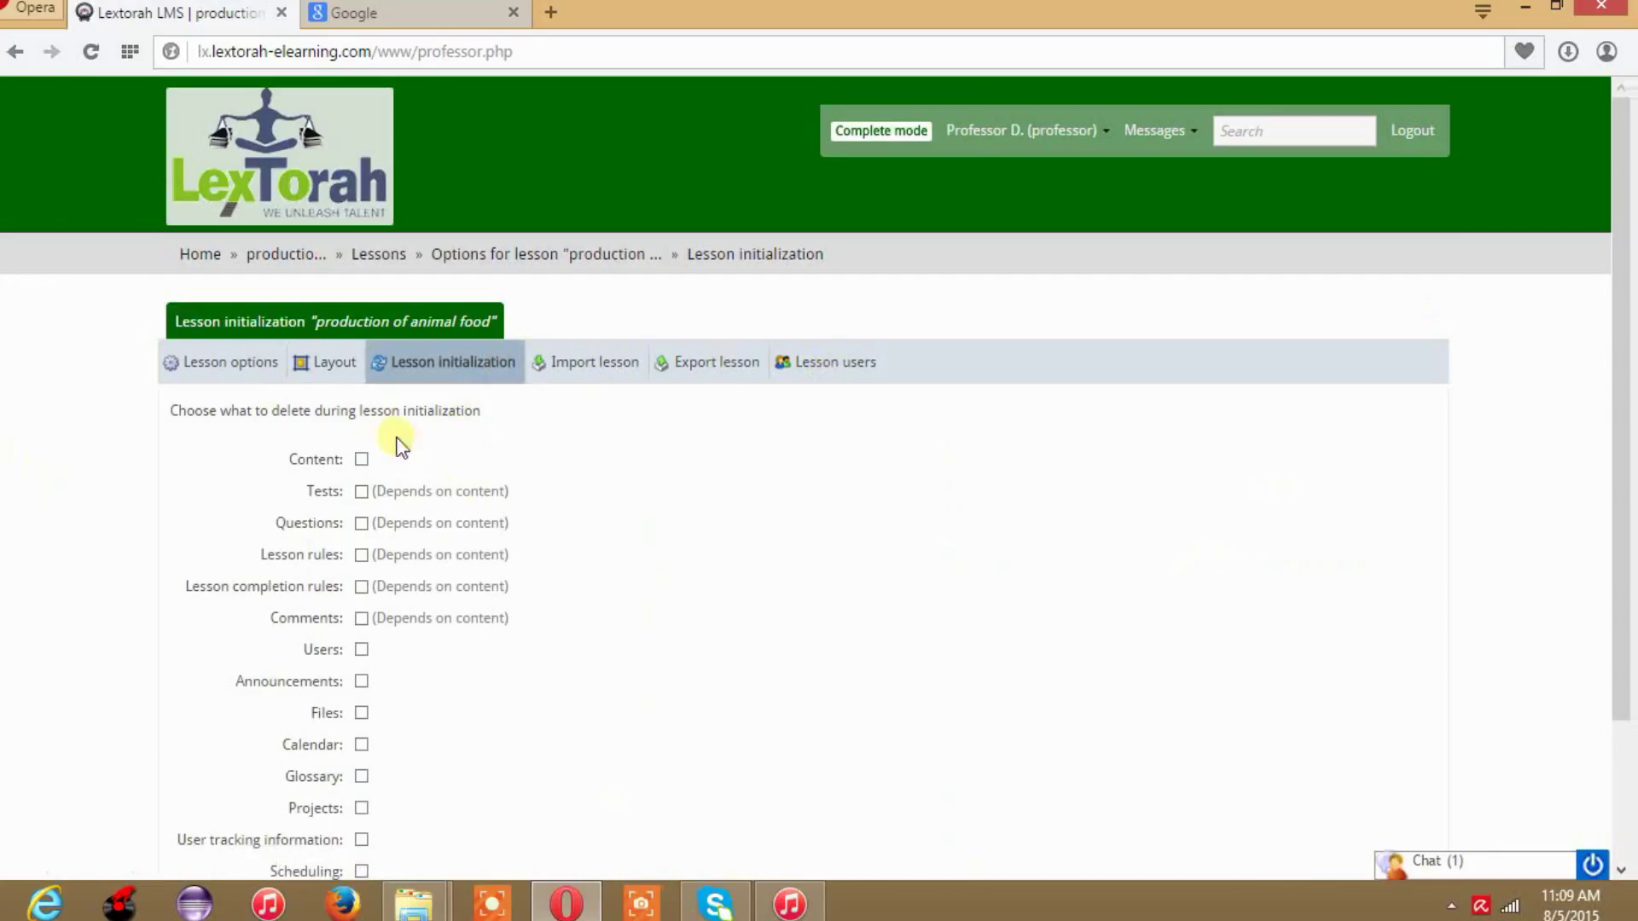
scroll(409, 524, down, 3)
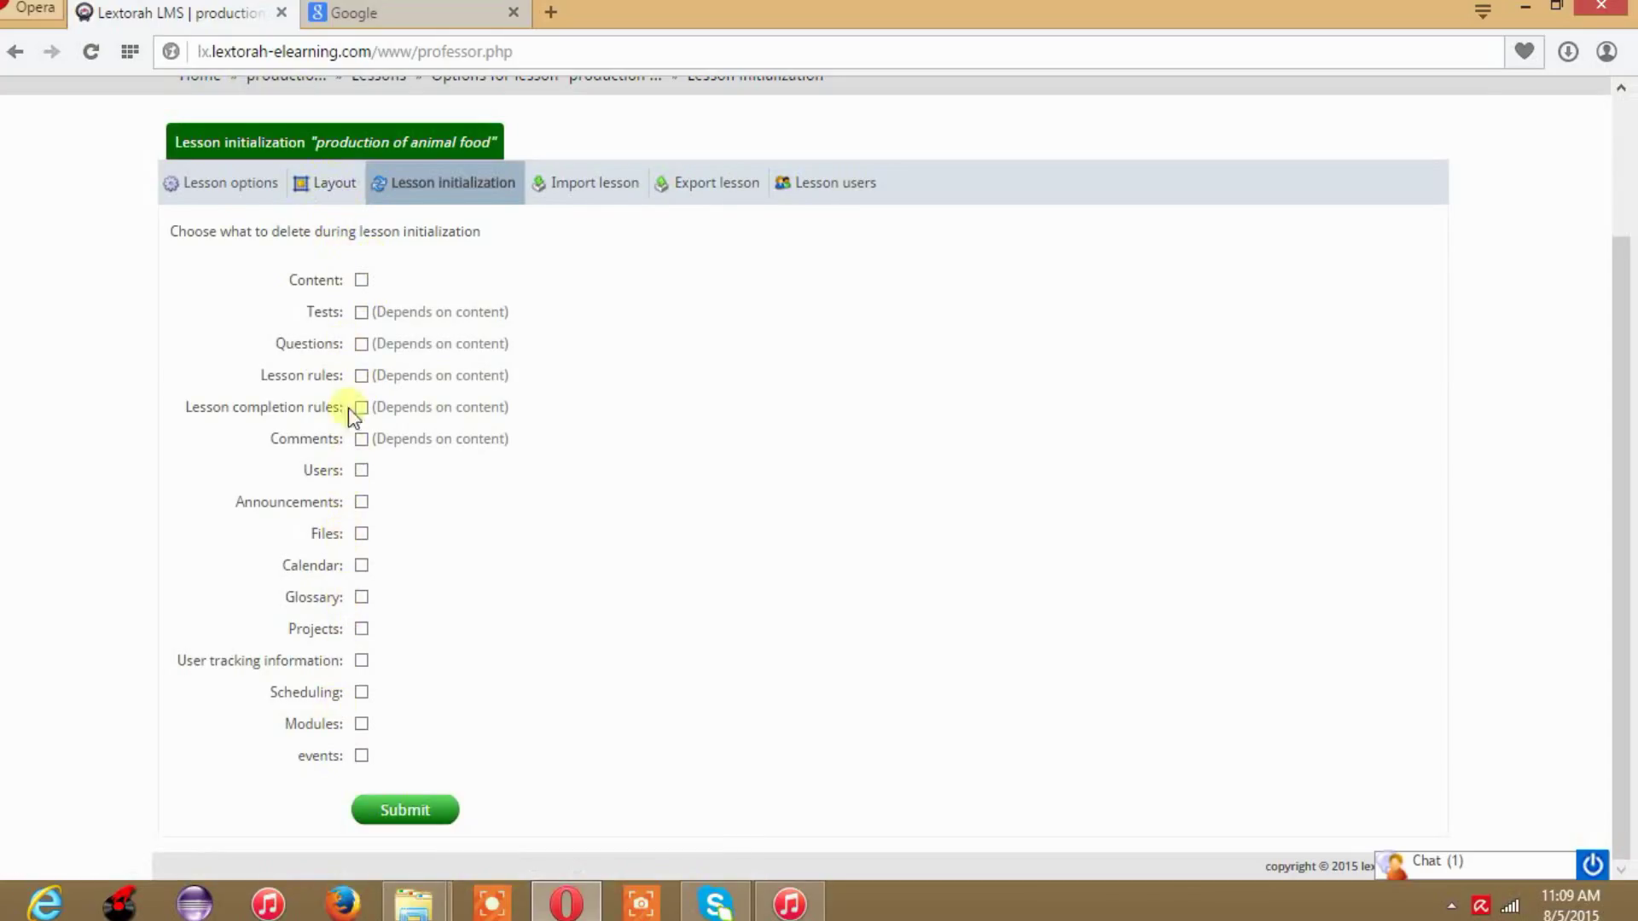
click(331, 182)
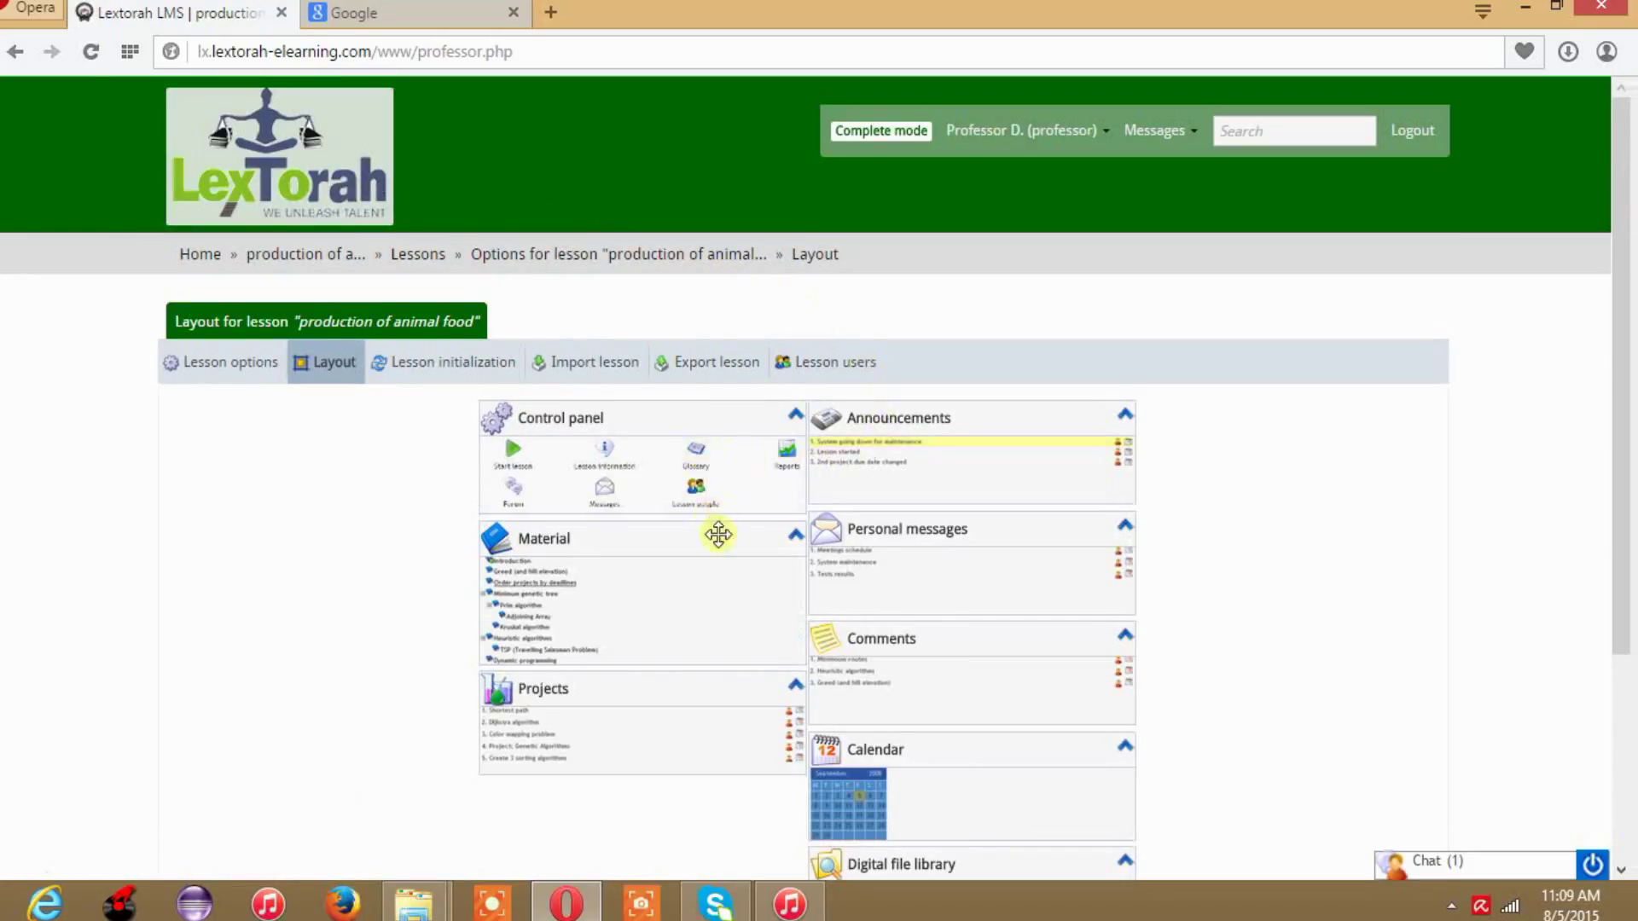
Step: Put Material then Comments in the left column and Projects above Calendar, then save the layout
scroll(719, 534, down, 3)
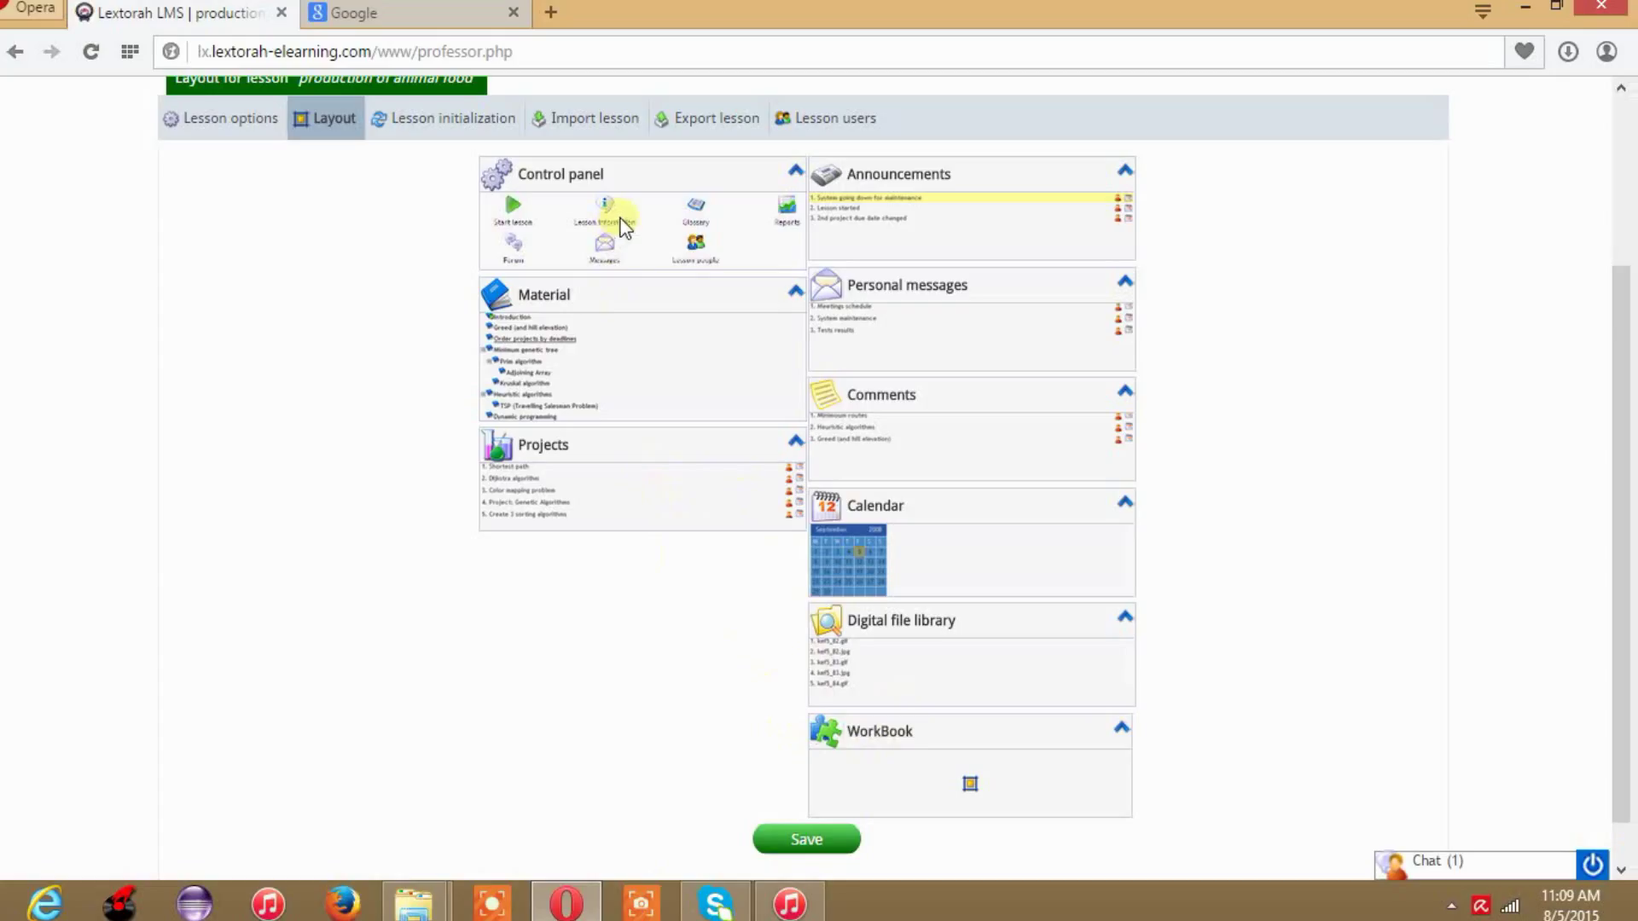
drag(627, 208, 631, 372)
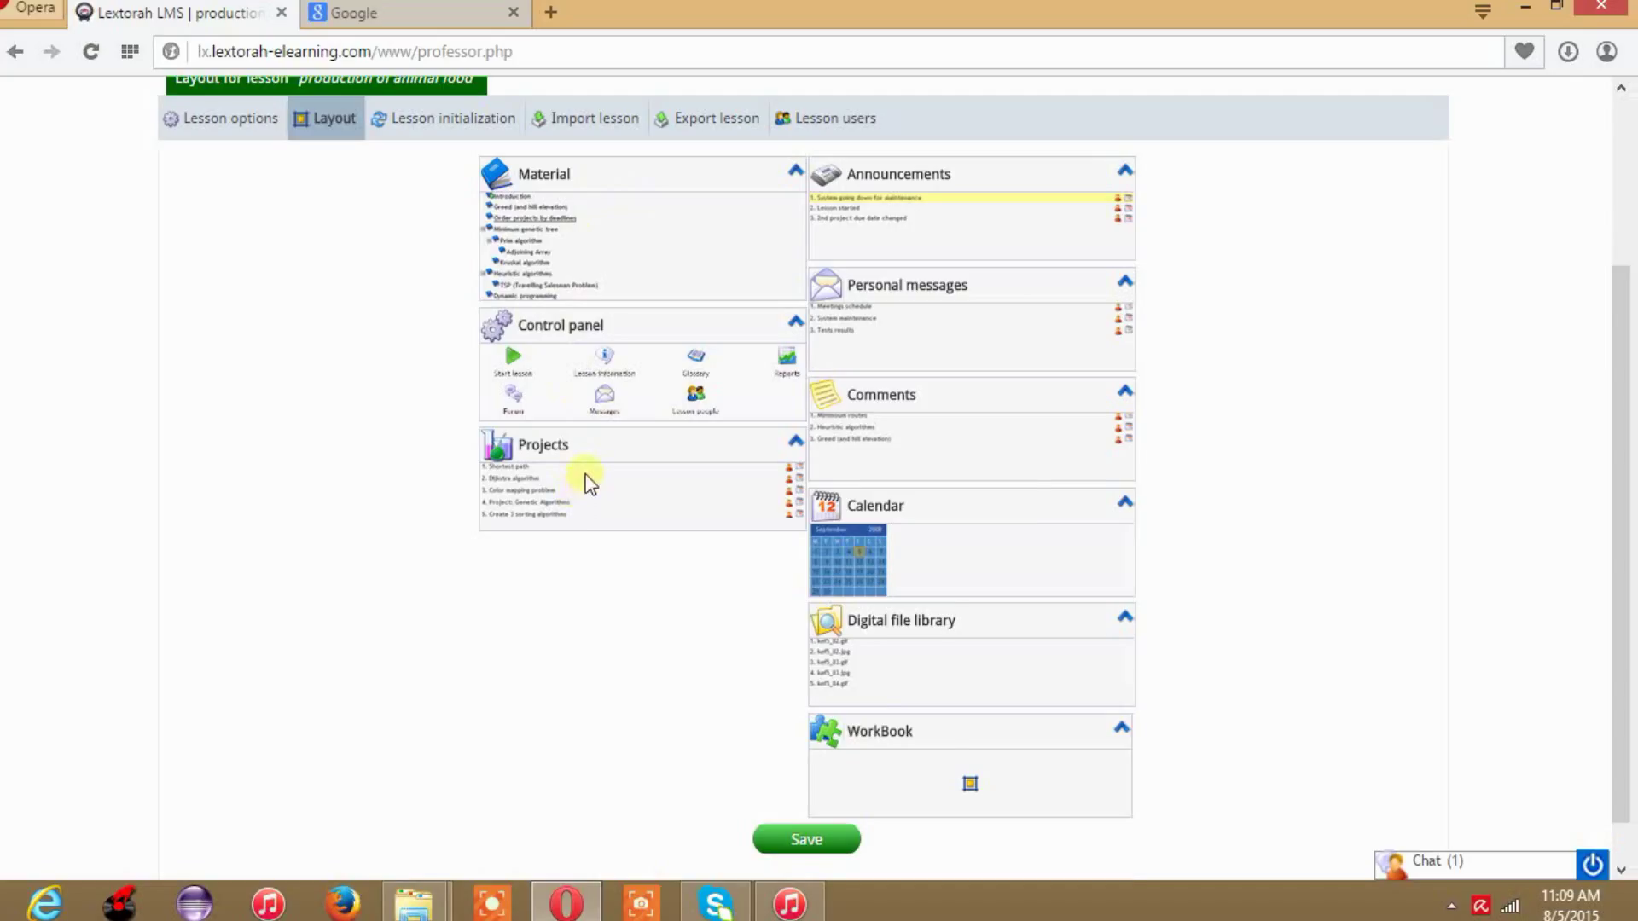
drag(586, 483, 943, 629)
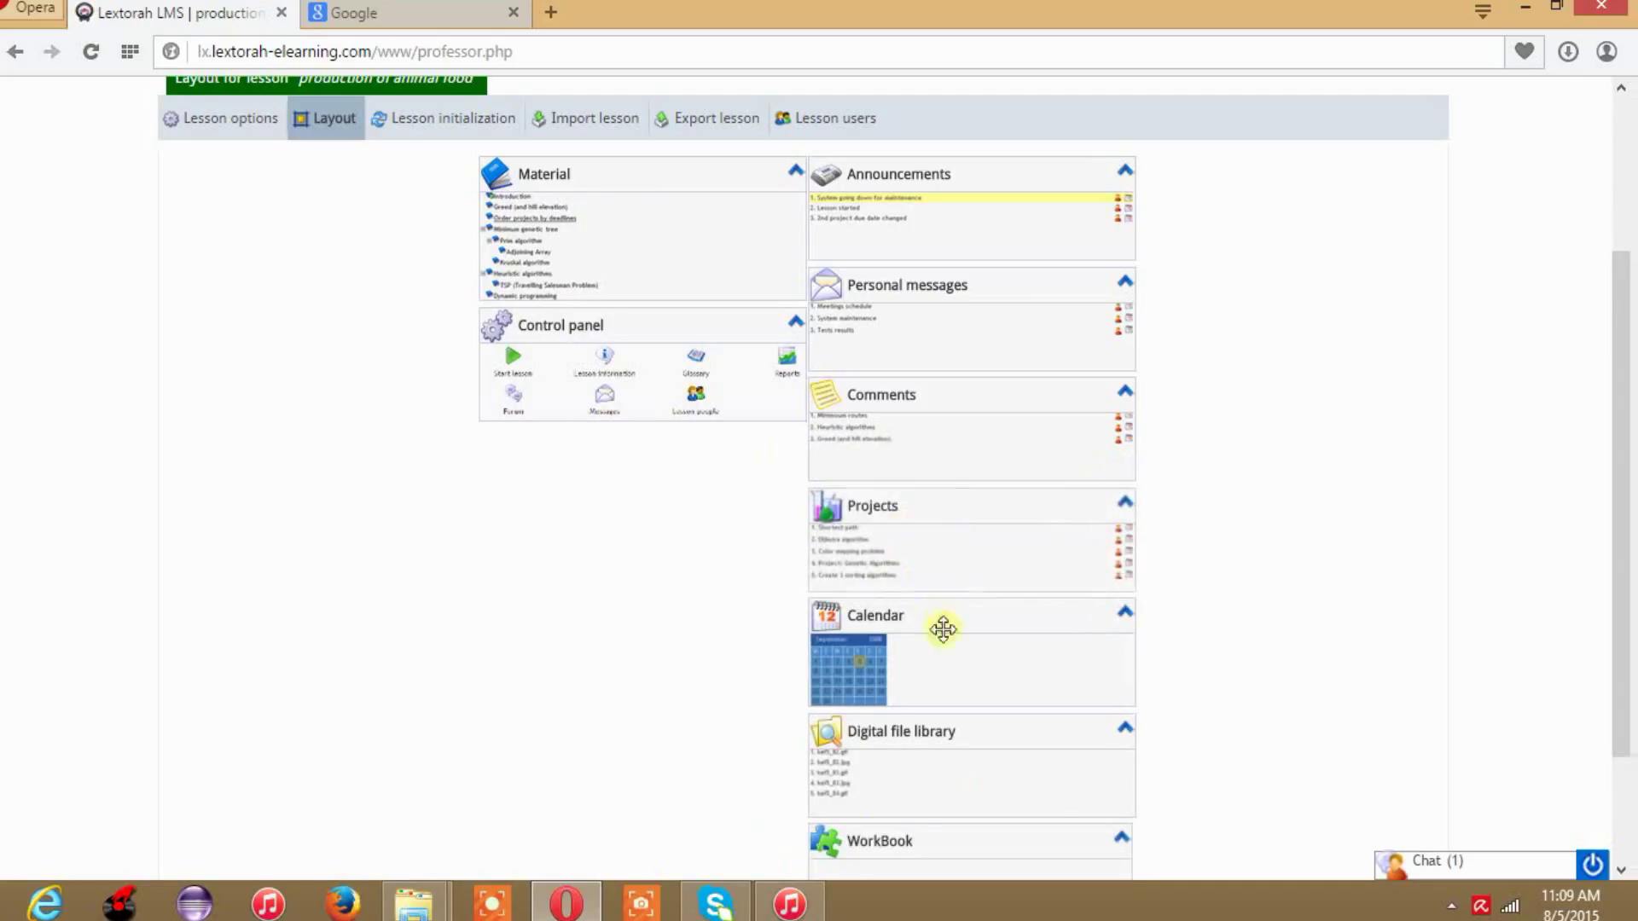
drag(957, 397, 629, 479)
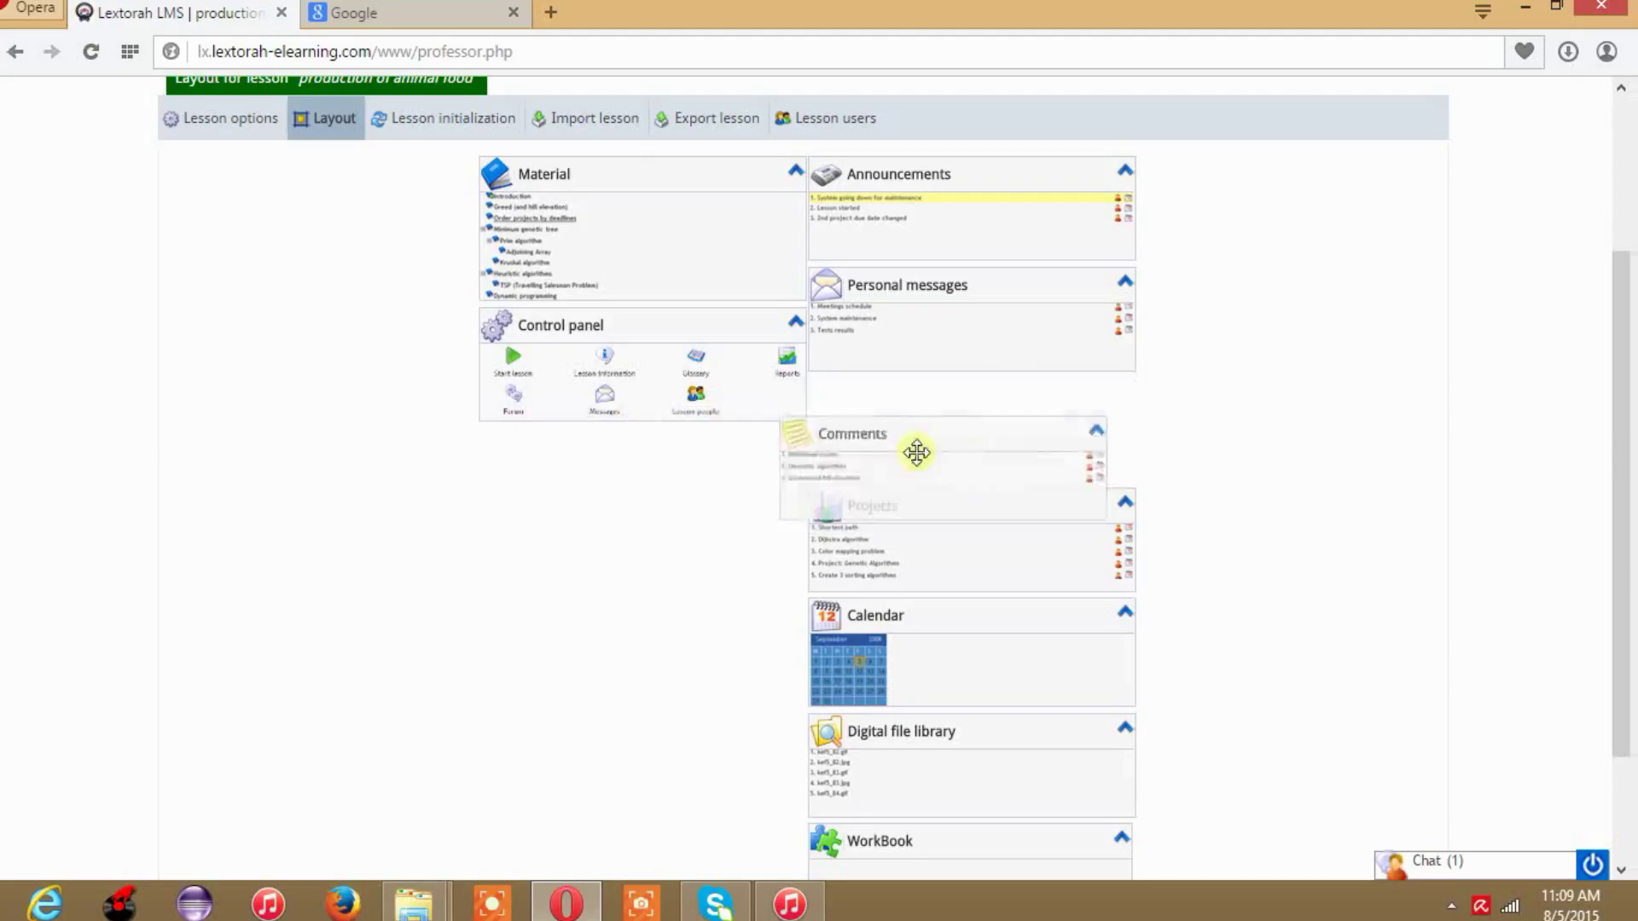
drag(629, 480, 694, 482)
click(833, 842)
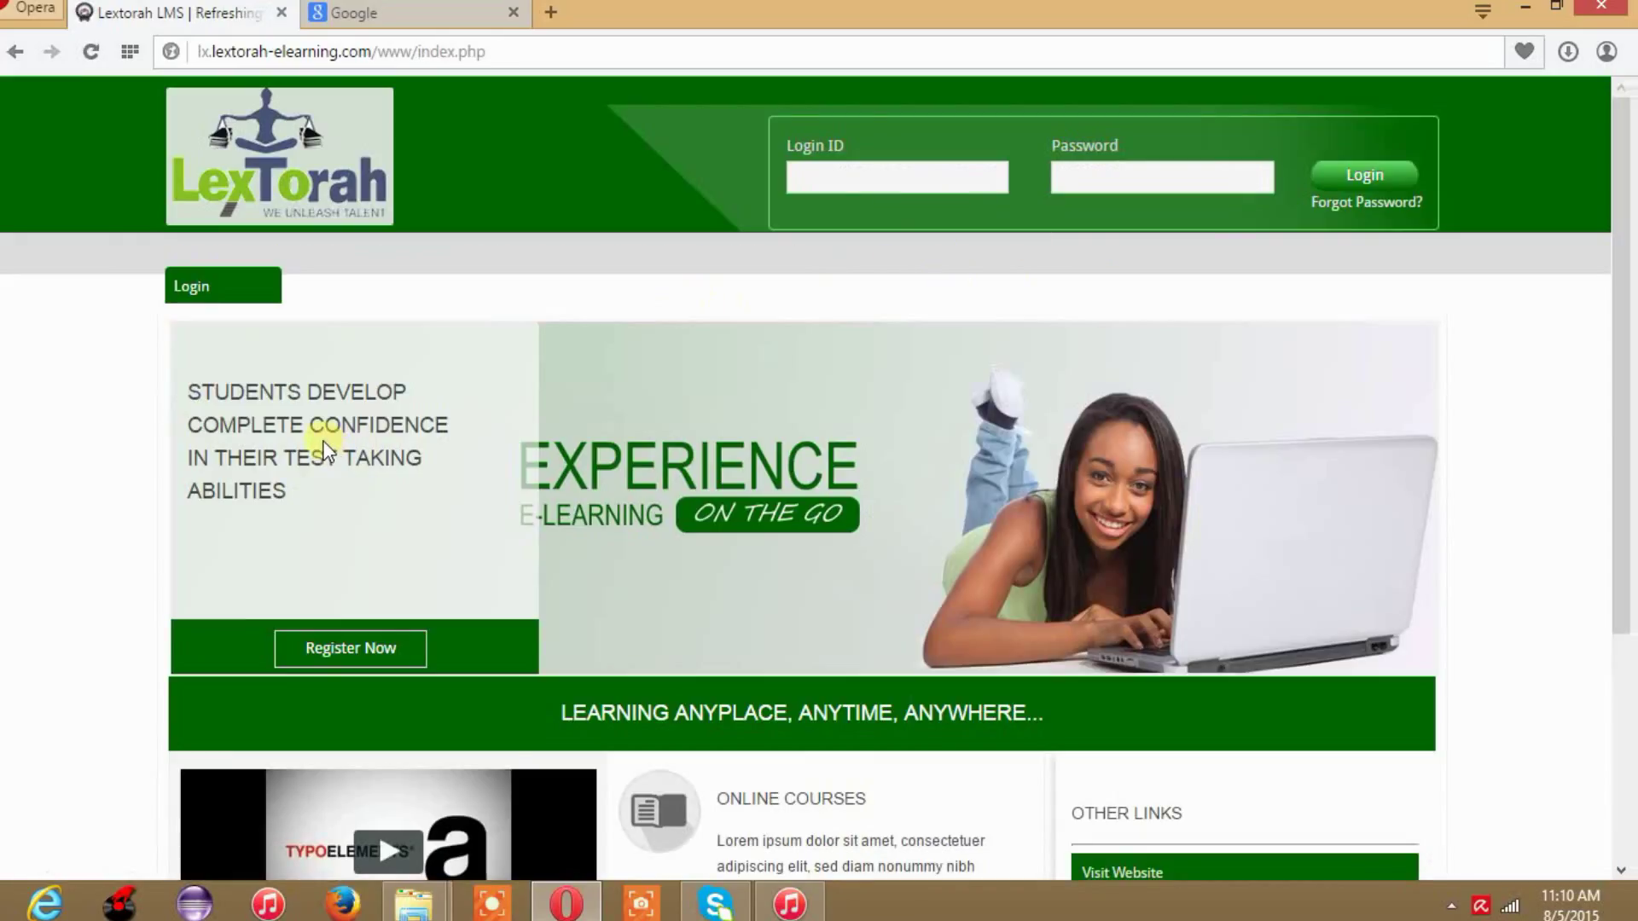
Step: Sign in with login ID 'student' and the account password
click(883, 180)
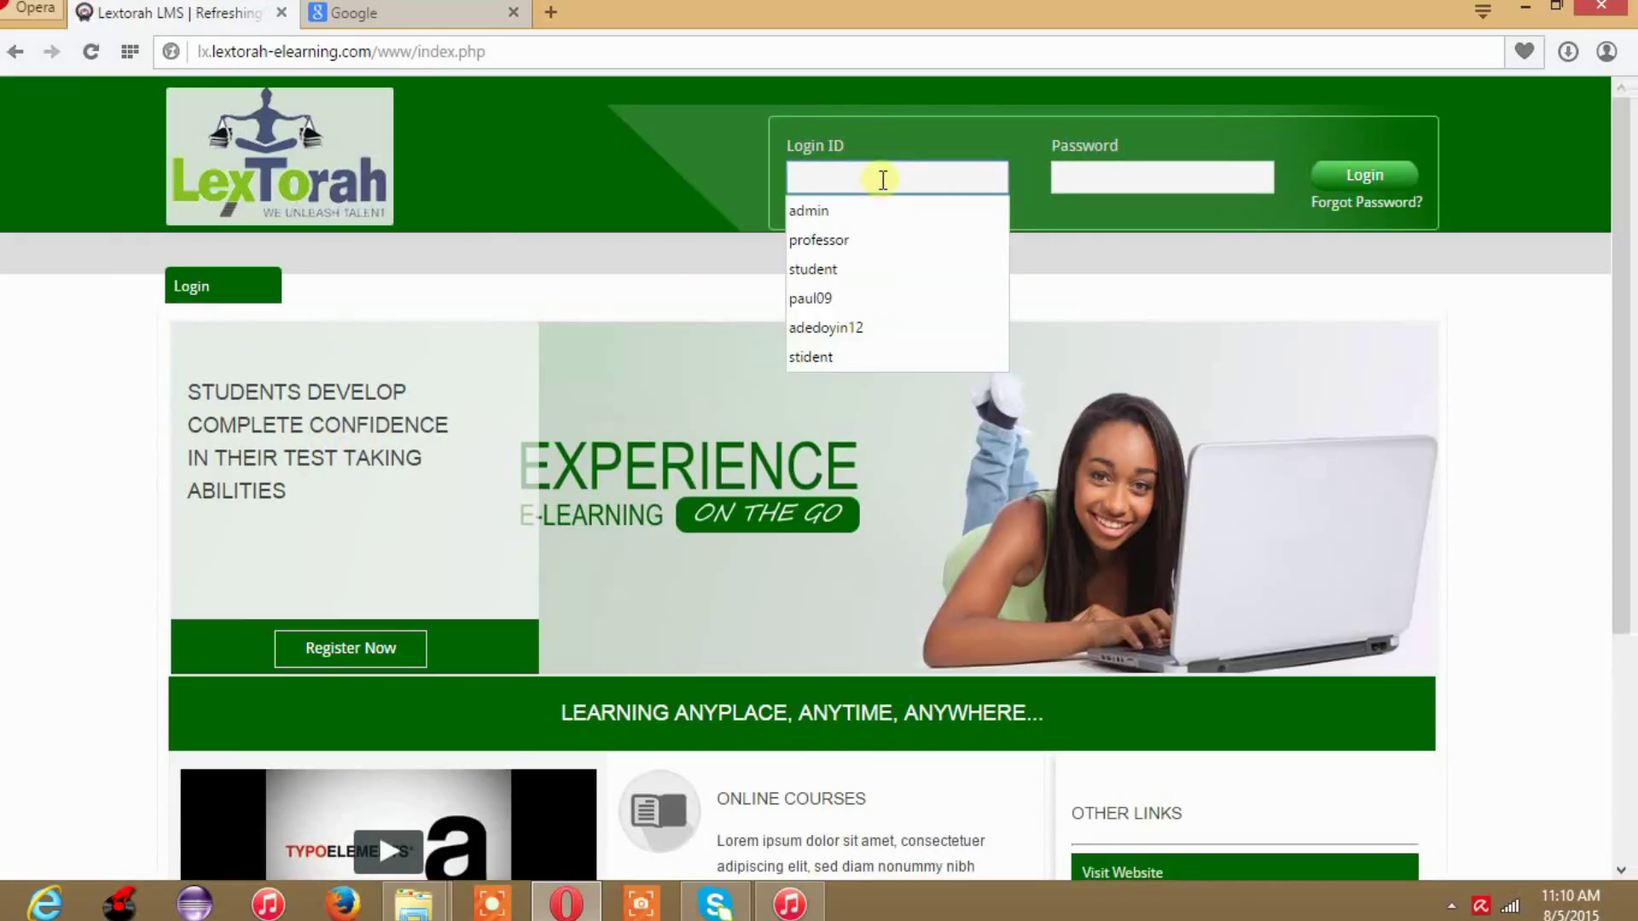
click(844, 270)
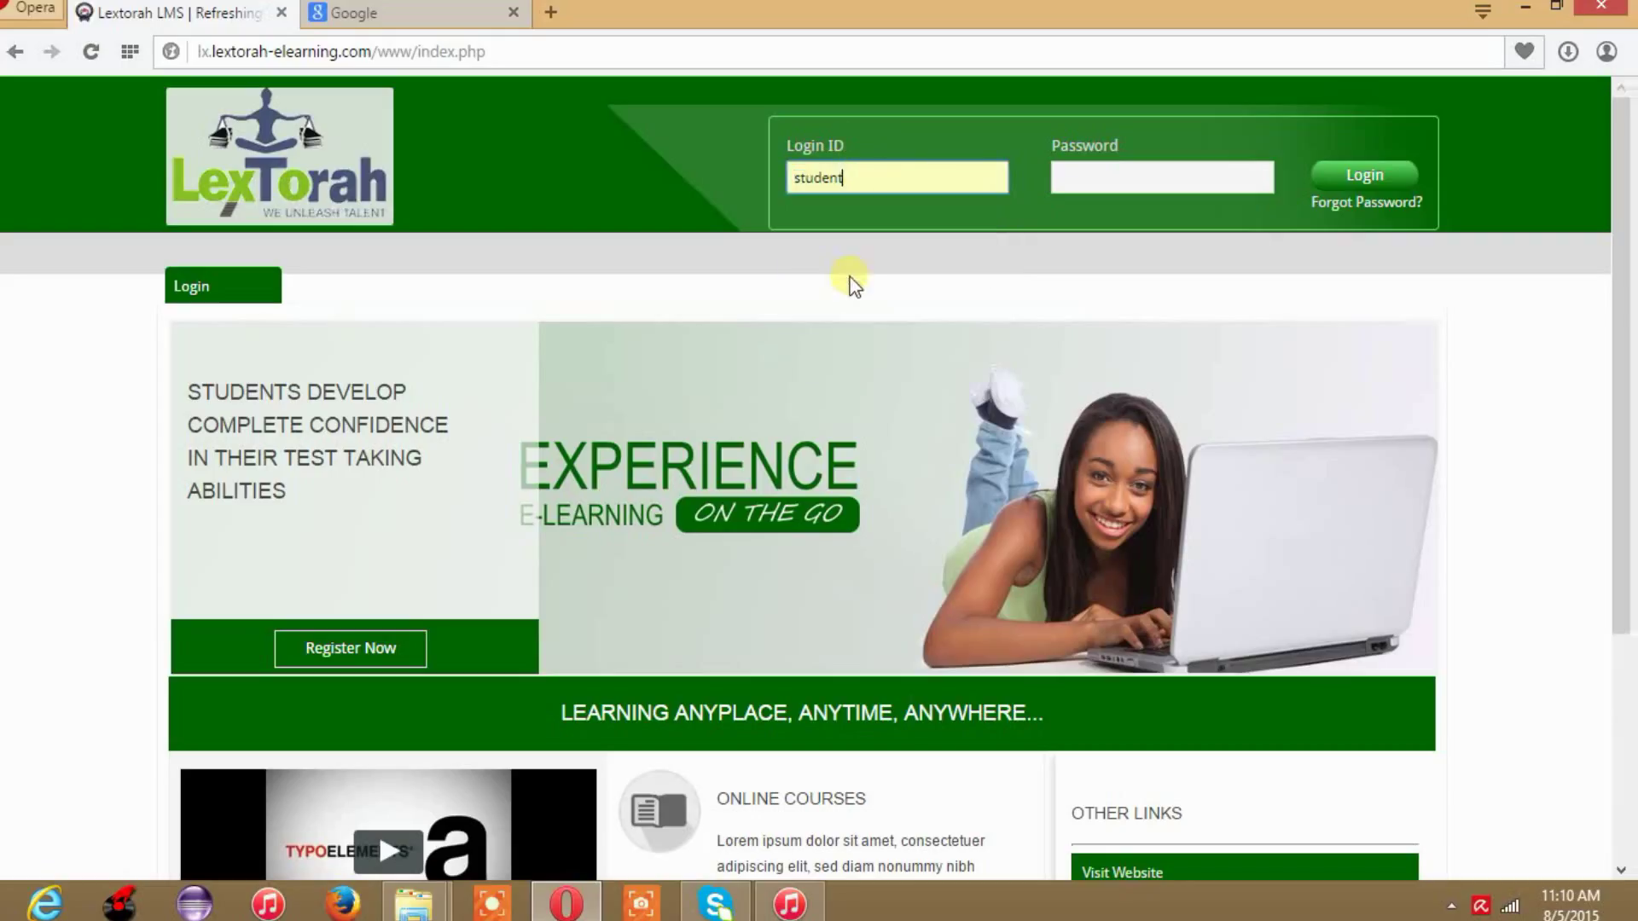
click(1066, 176)
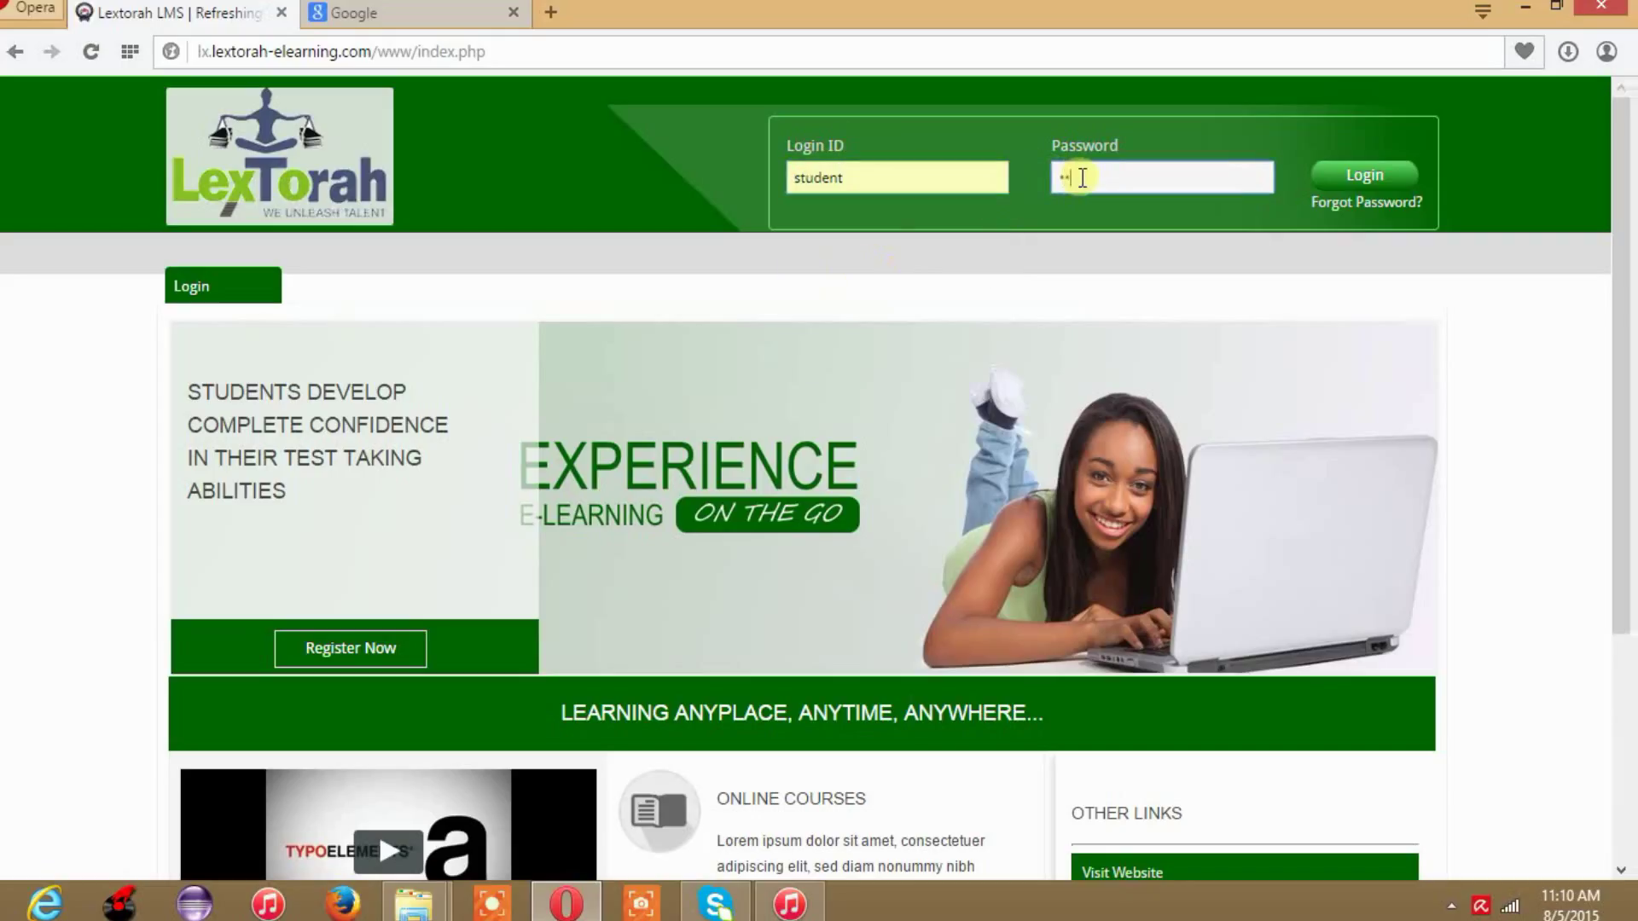
click(1349, 181)
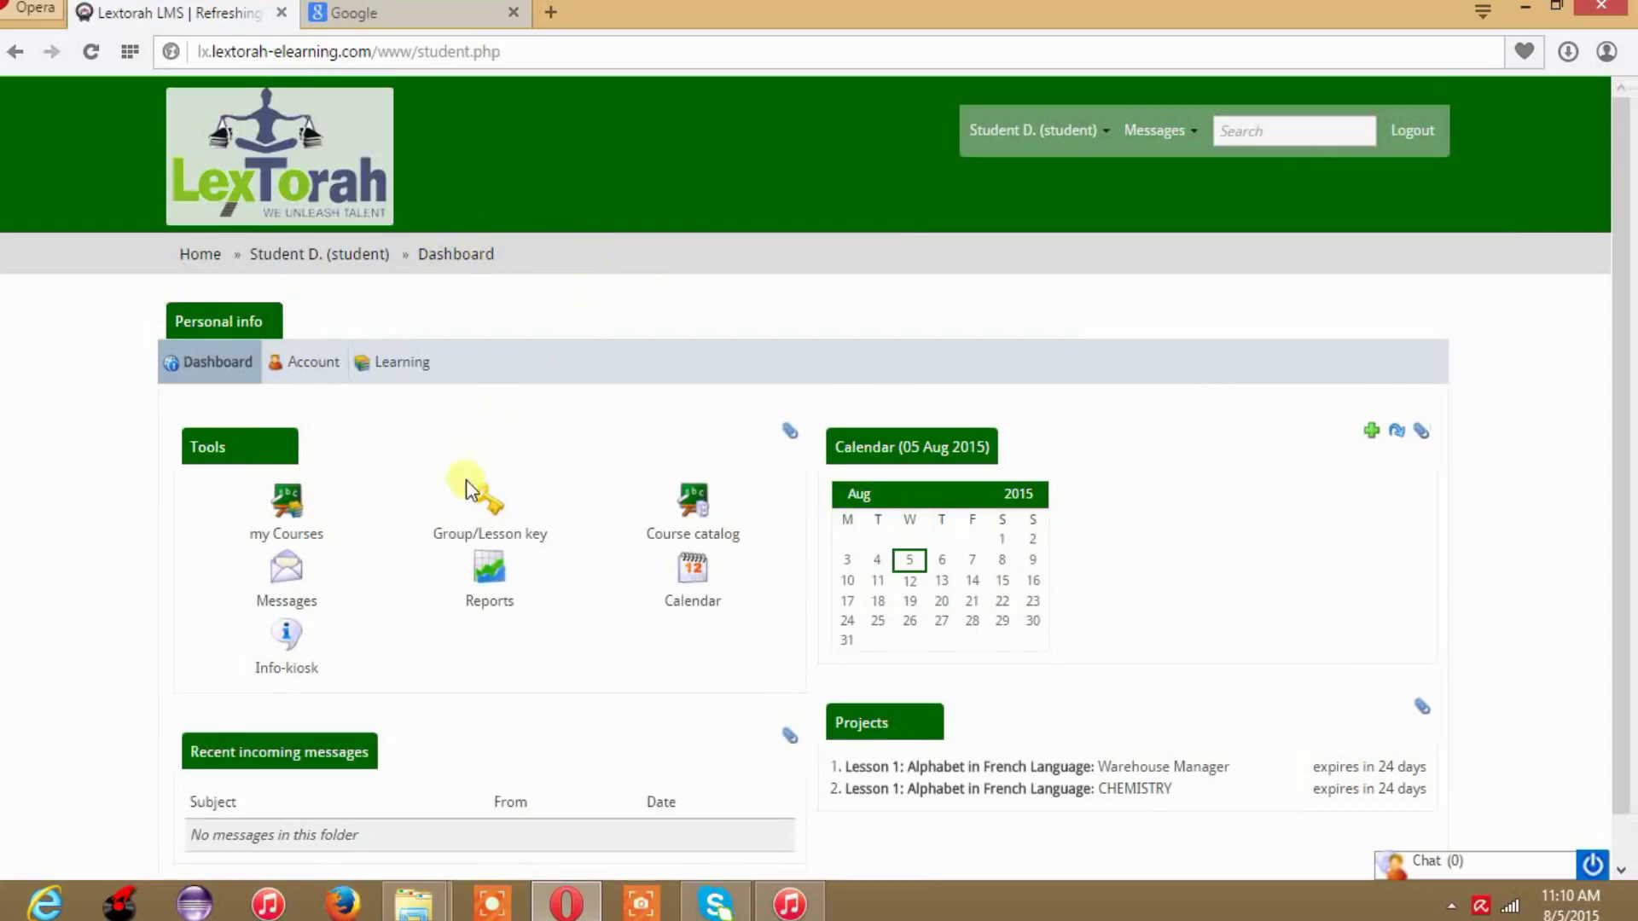
Step: From My Courses, open 'production of animal food' and its first Material unit
scroll(468, 475, down, 1)
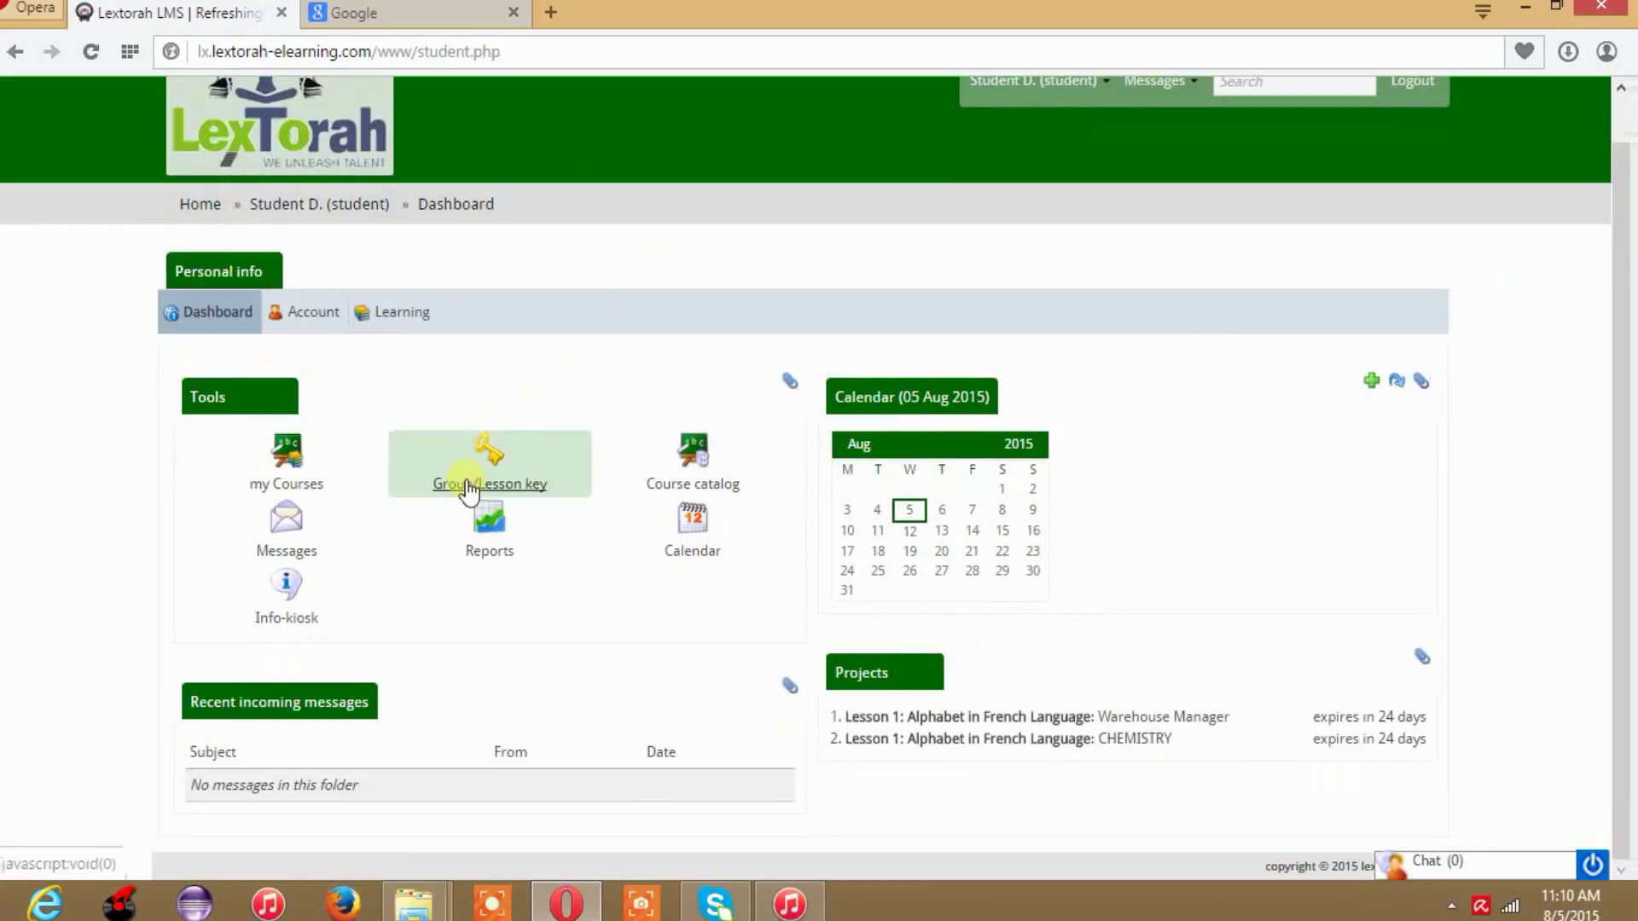
click(288, 449)
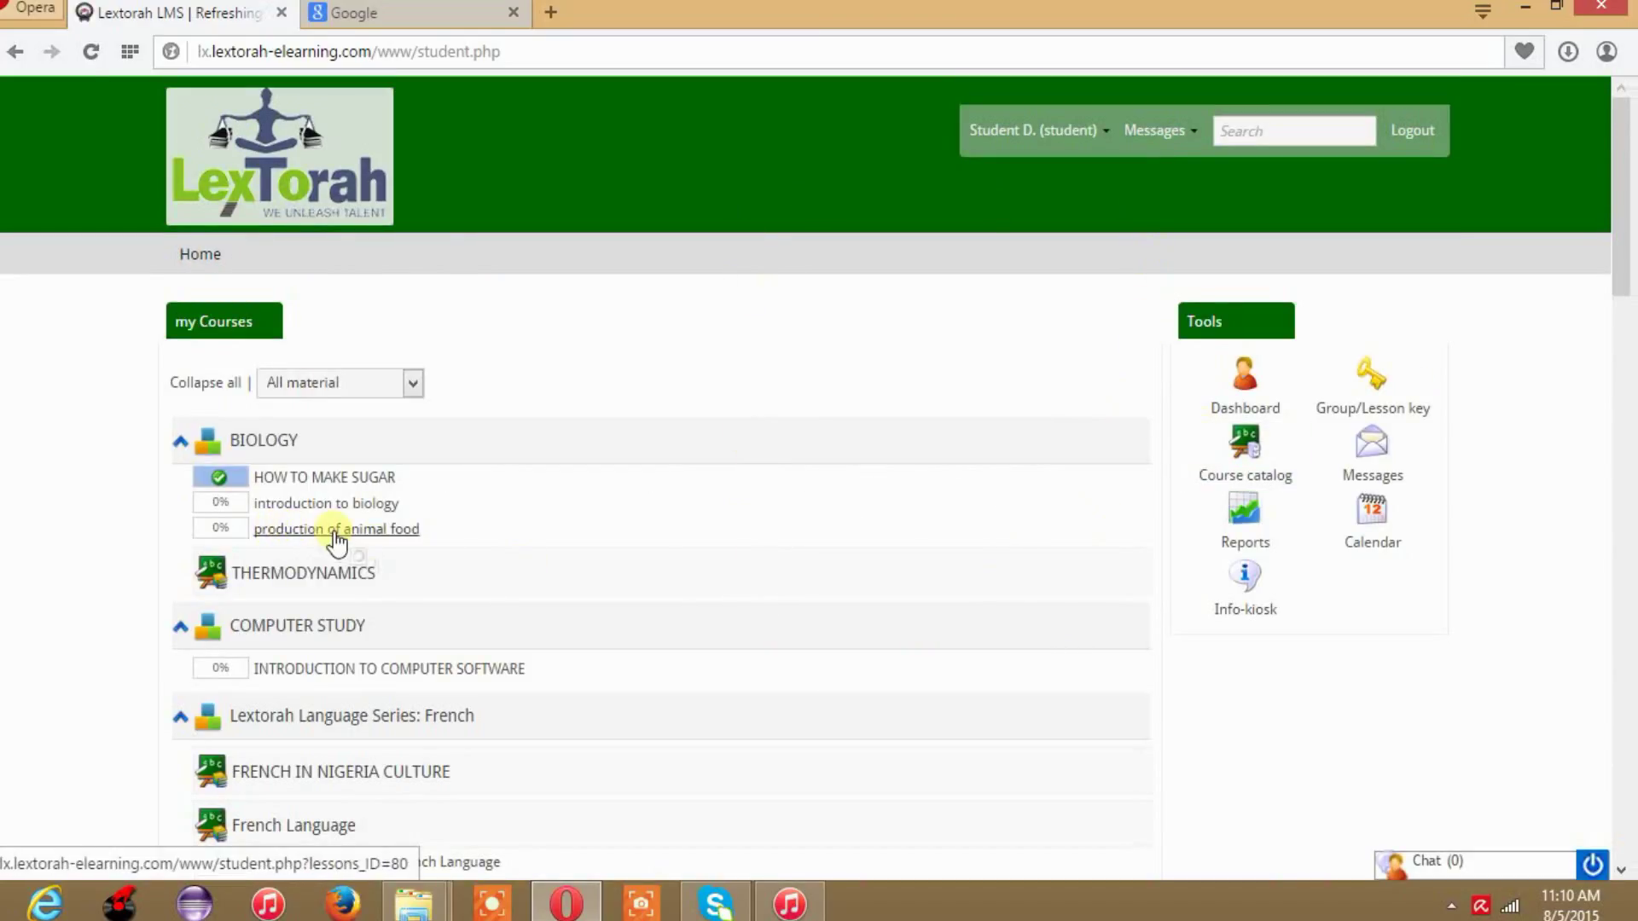
click(390, 539)
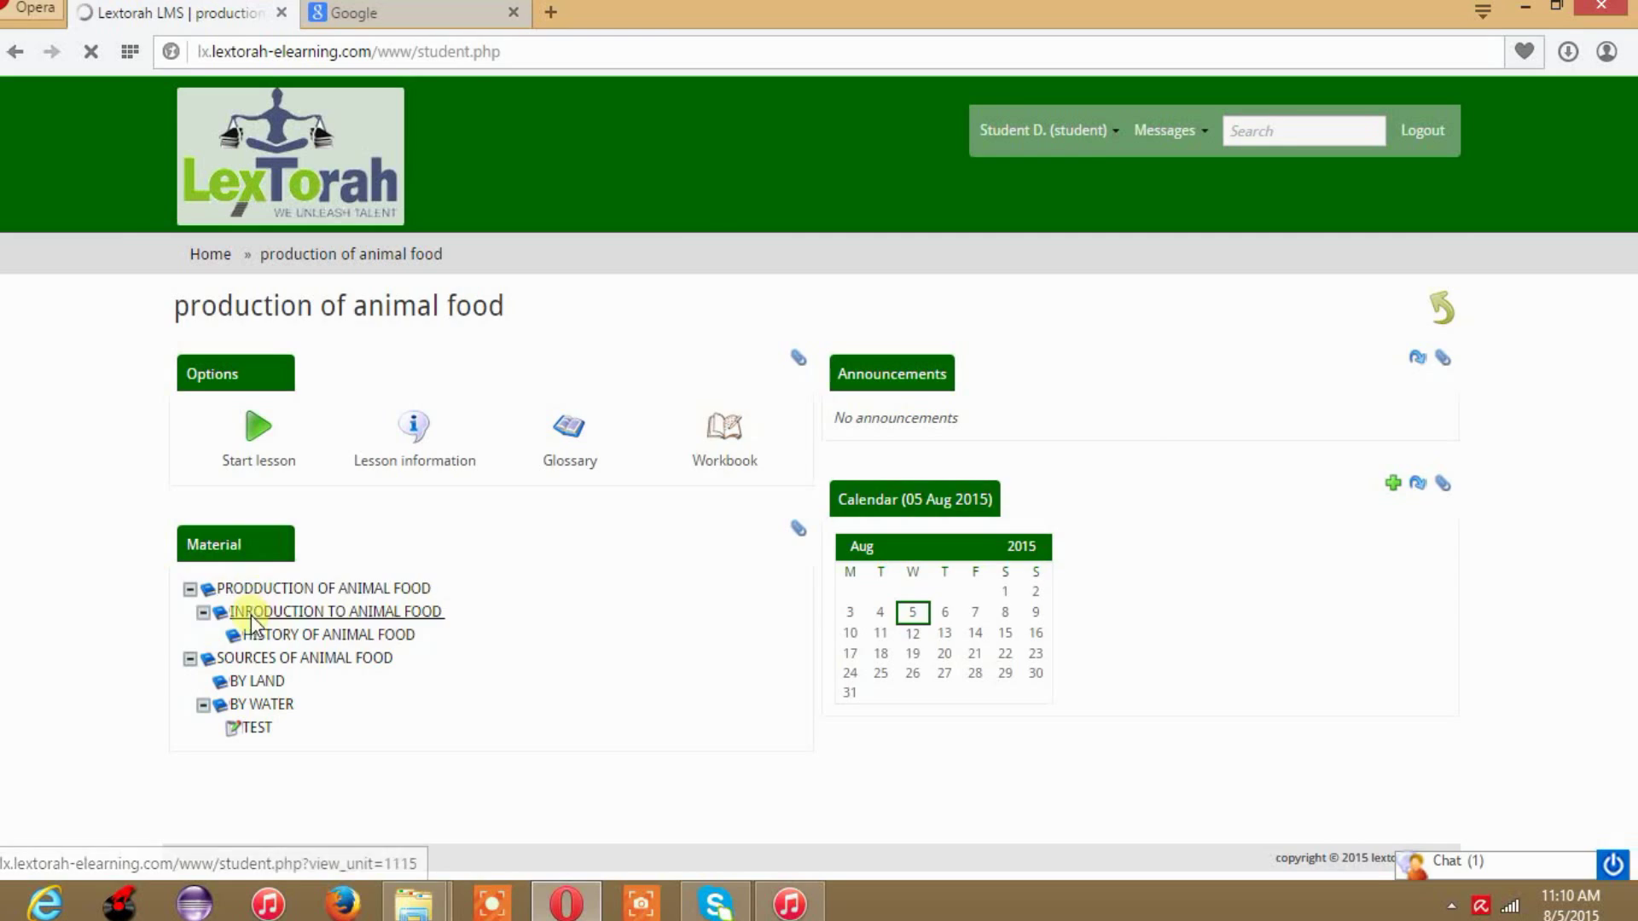
click(260, 590)
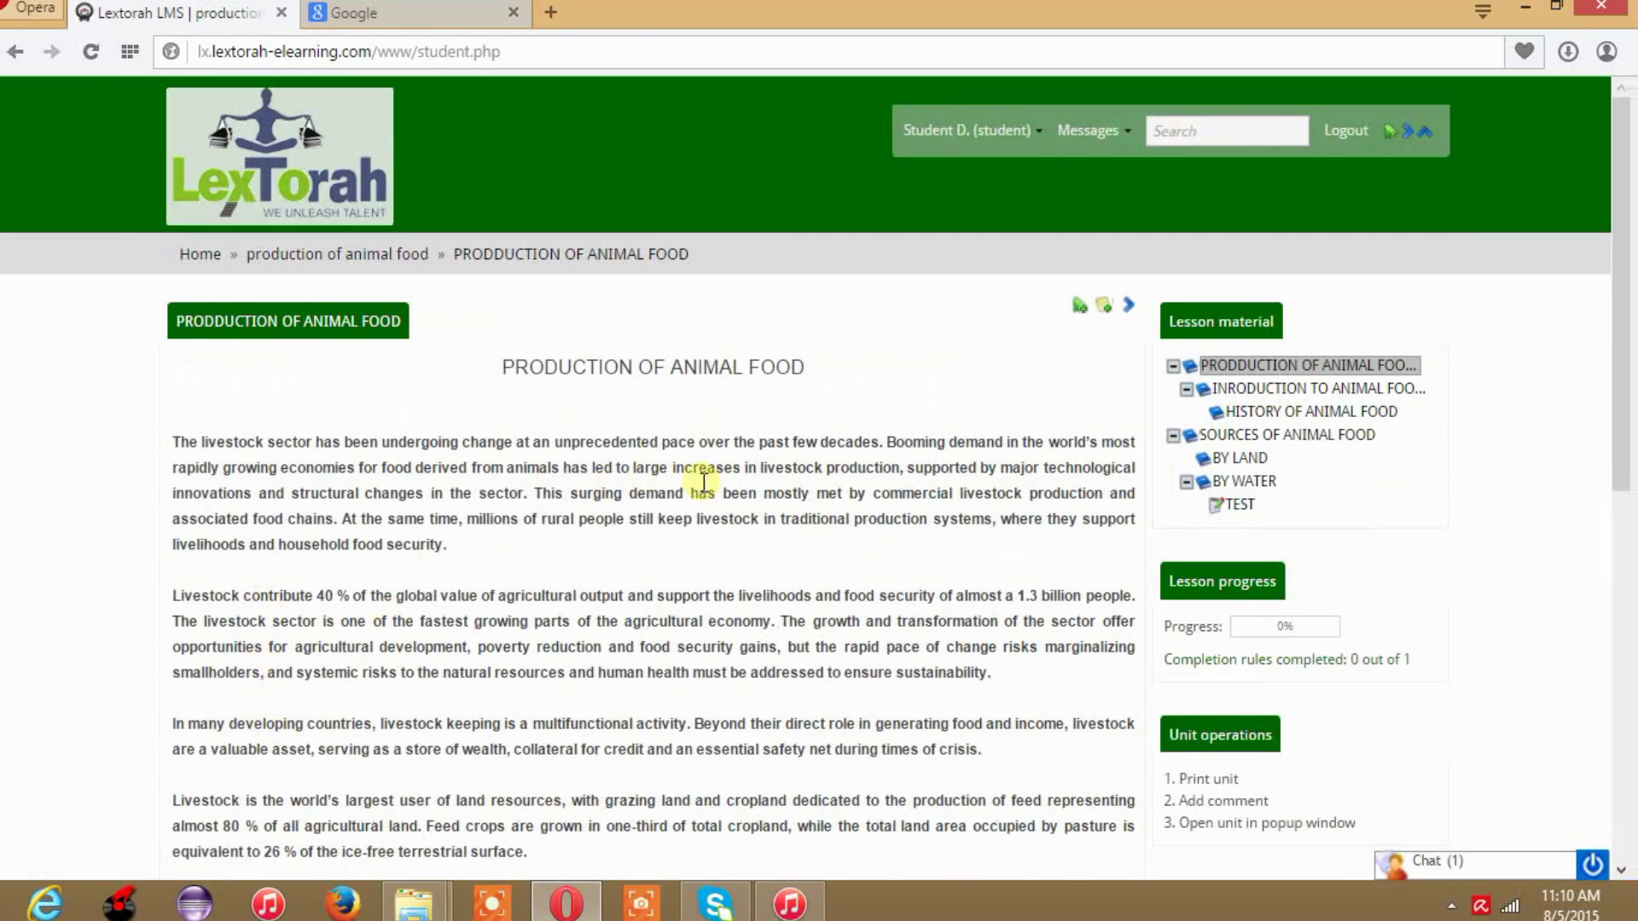
Step: Page forward through the lesson's units to the BY WATER unit
scroll(699, 472, down, 4)
scroll(836, 474, down, 3)
scroll(823, 478, down, 2)
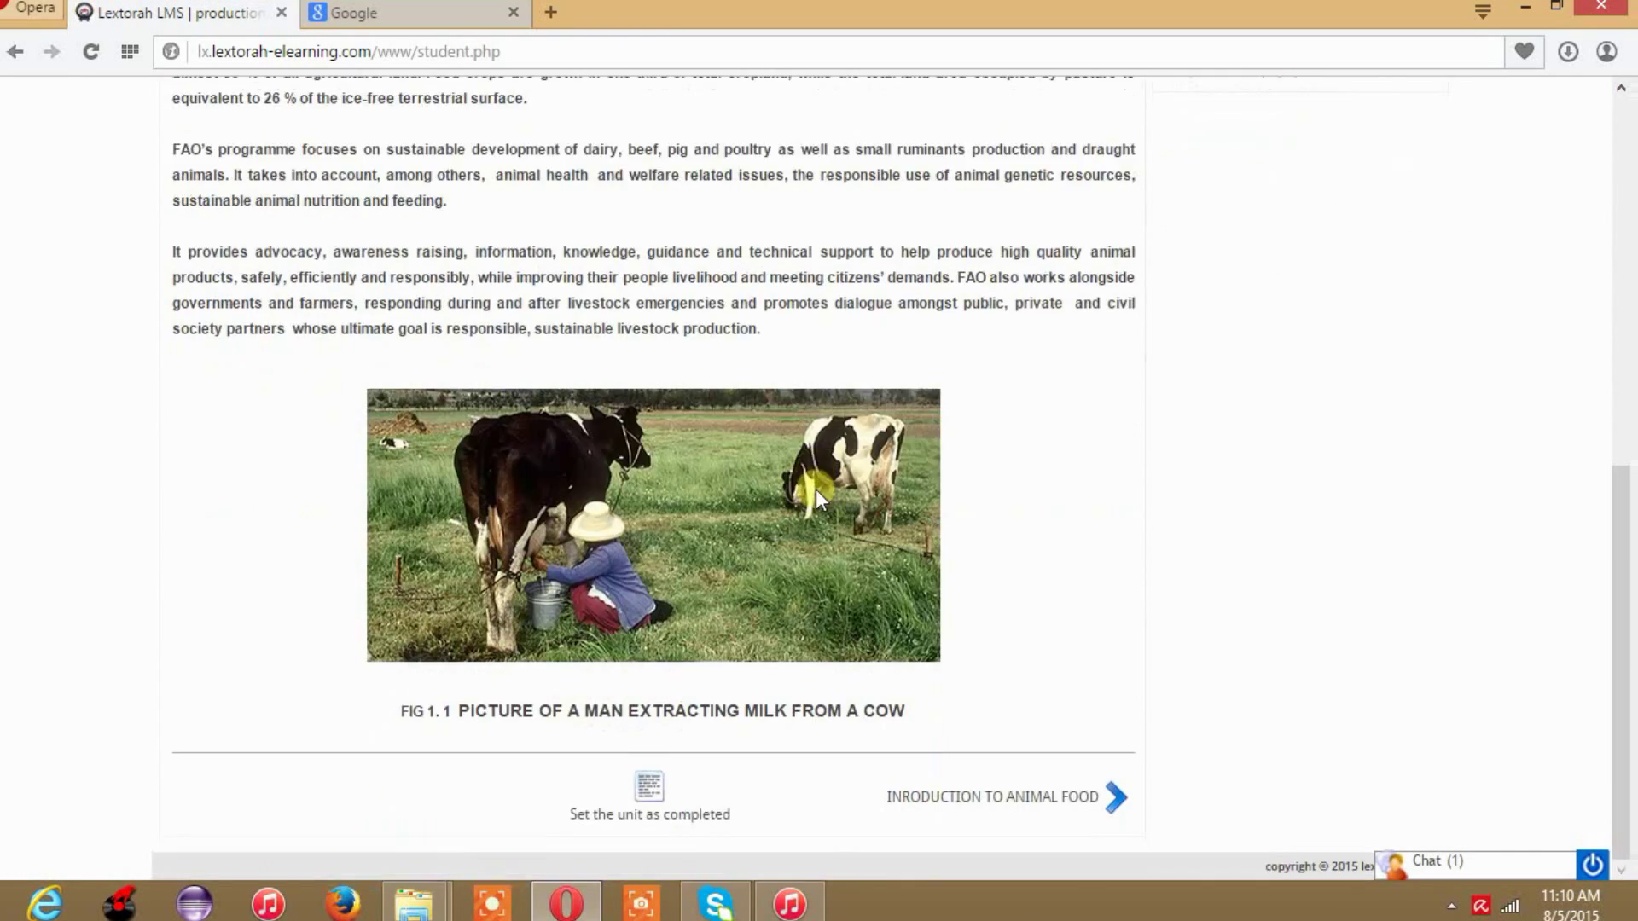
scroll(815, 486, up, 3)
scroll(816, 484, up, 5)
scroll(832, 478, down, 8)
click(1117, 798)
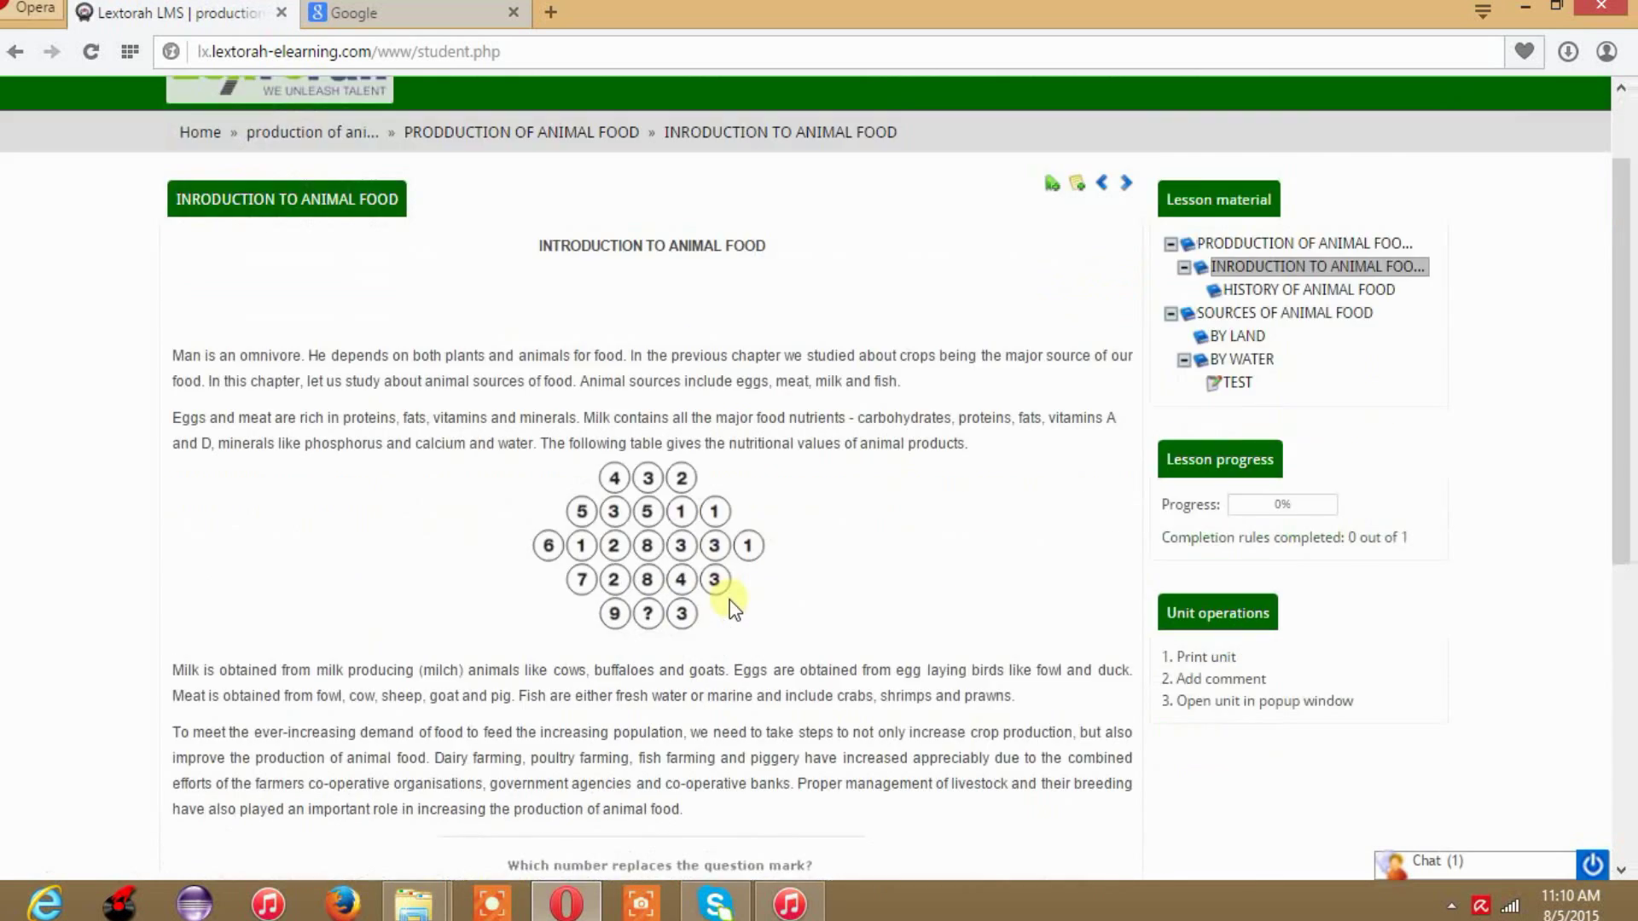
scroll(729, 601, down, 5)
scroll(725, 606, down, 3)
click(724, 606)
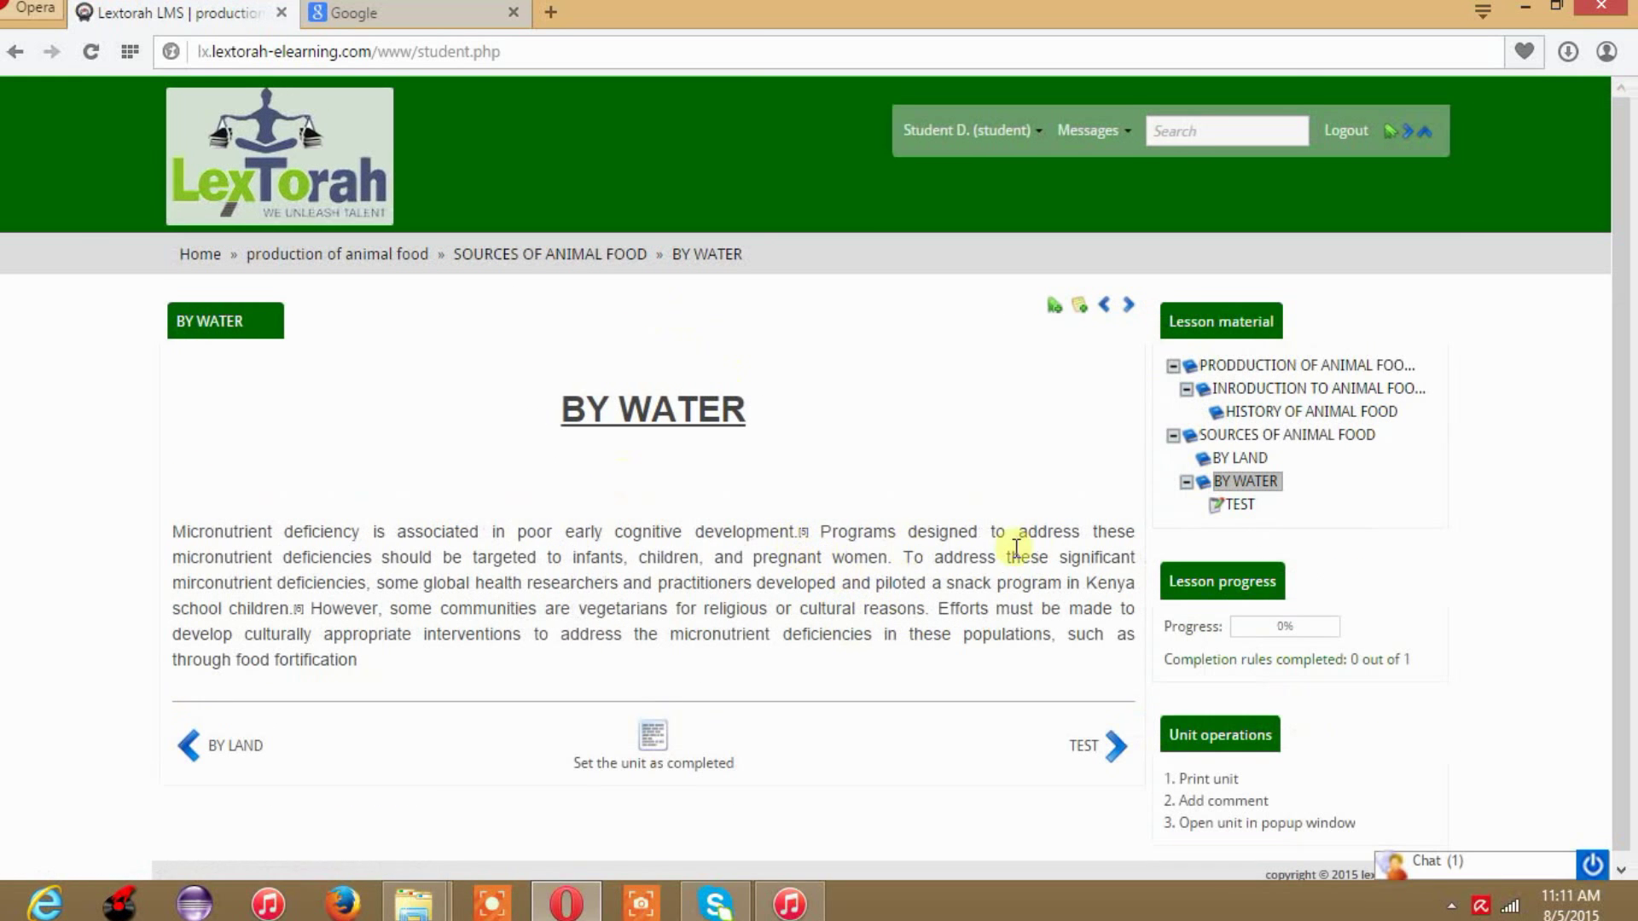
Step: Read the TEST unit's good-luck message and proceed to the test's Question 1
scroll(873, 550, down, 1)
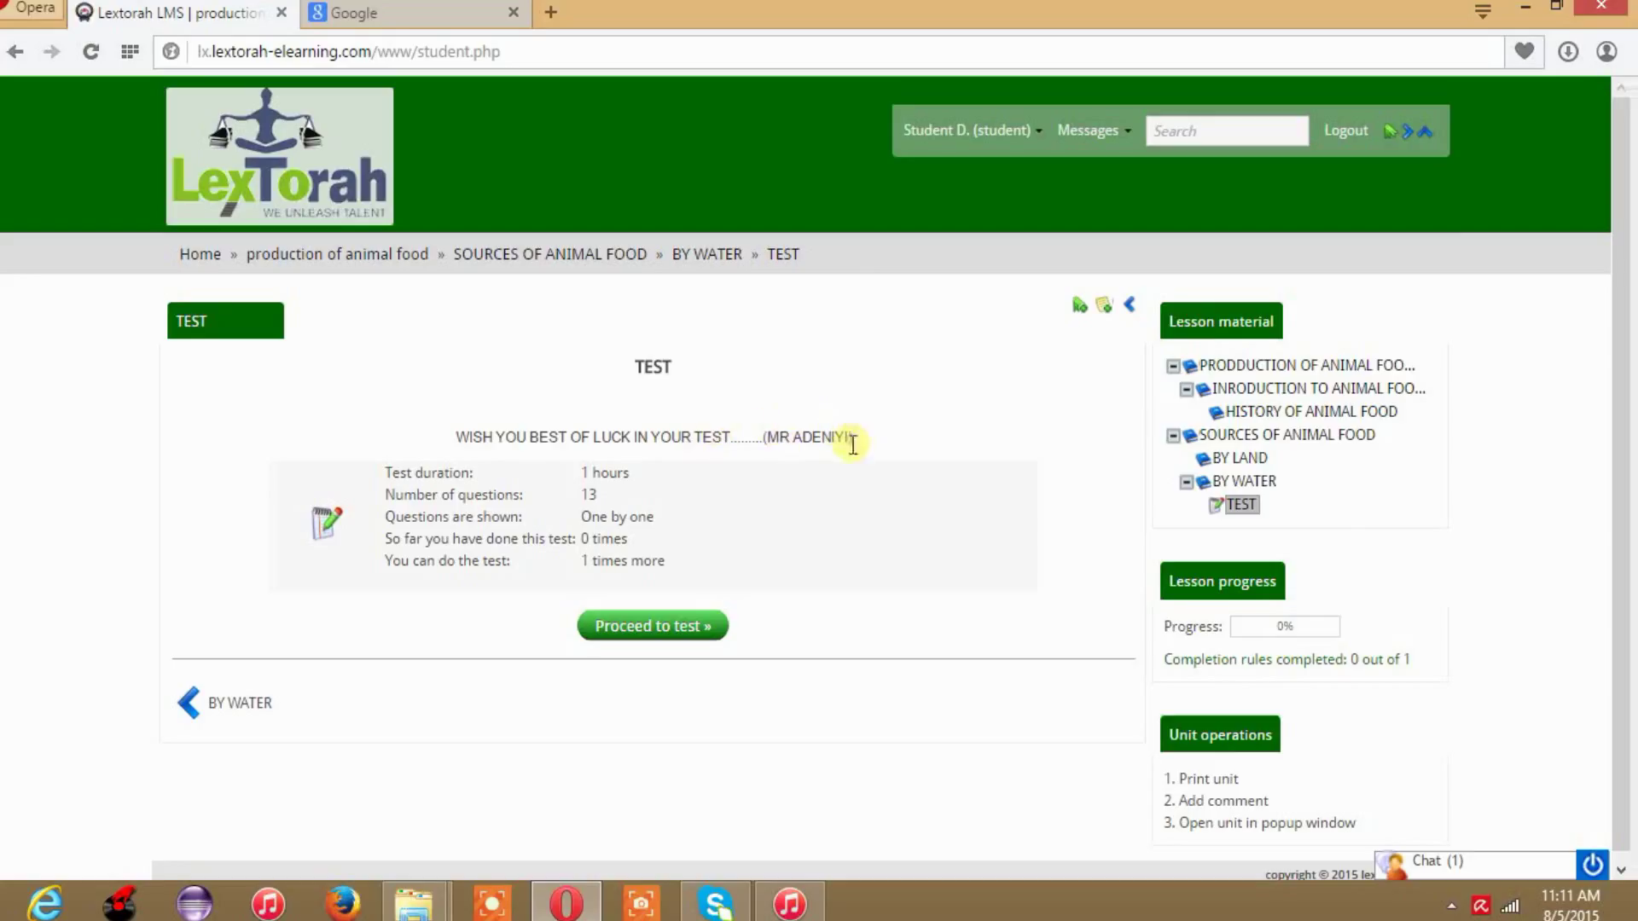
drag(457, 438, 955, 439)
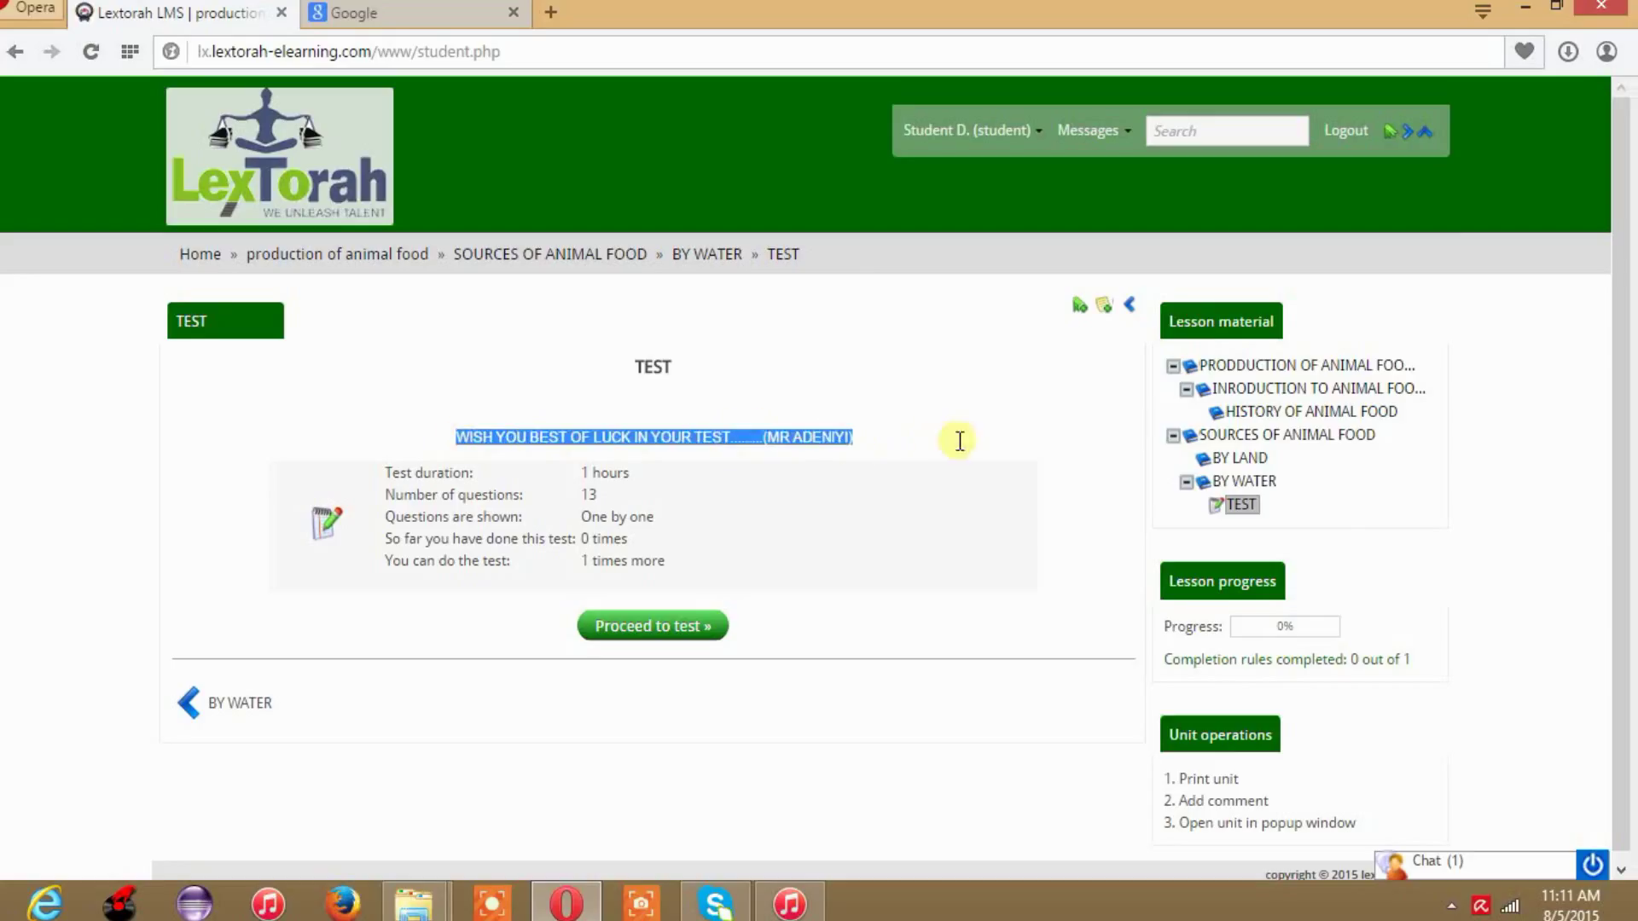
click(900, 437)
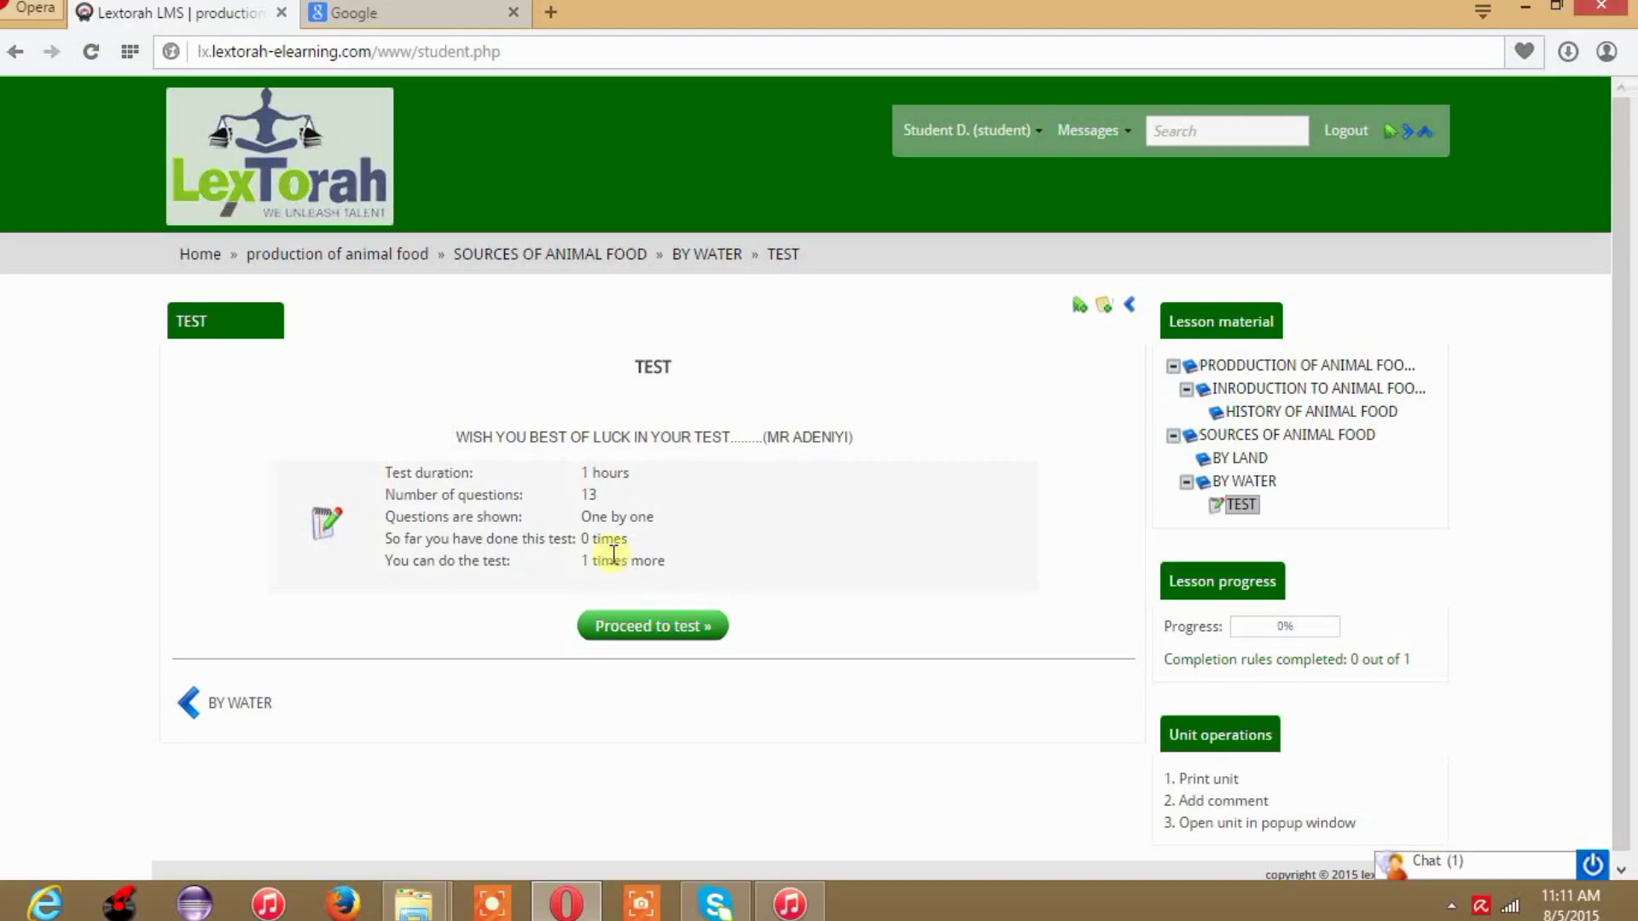
click(681, 646)
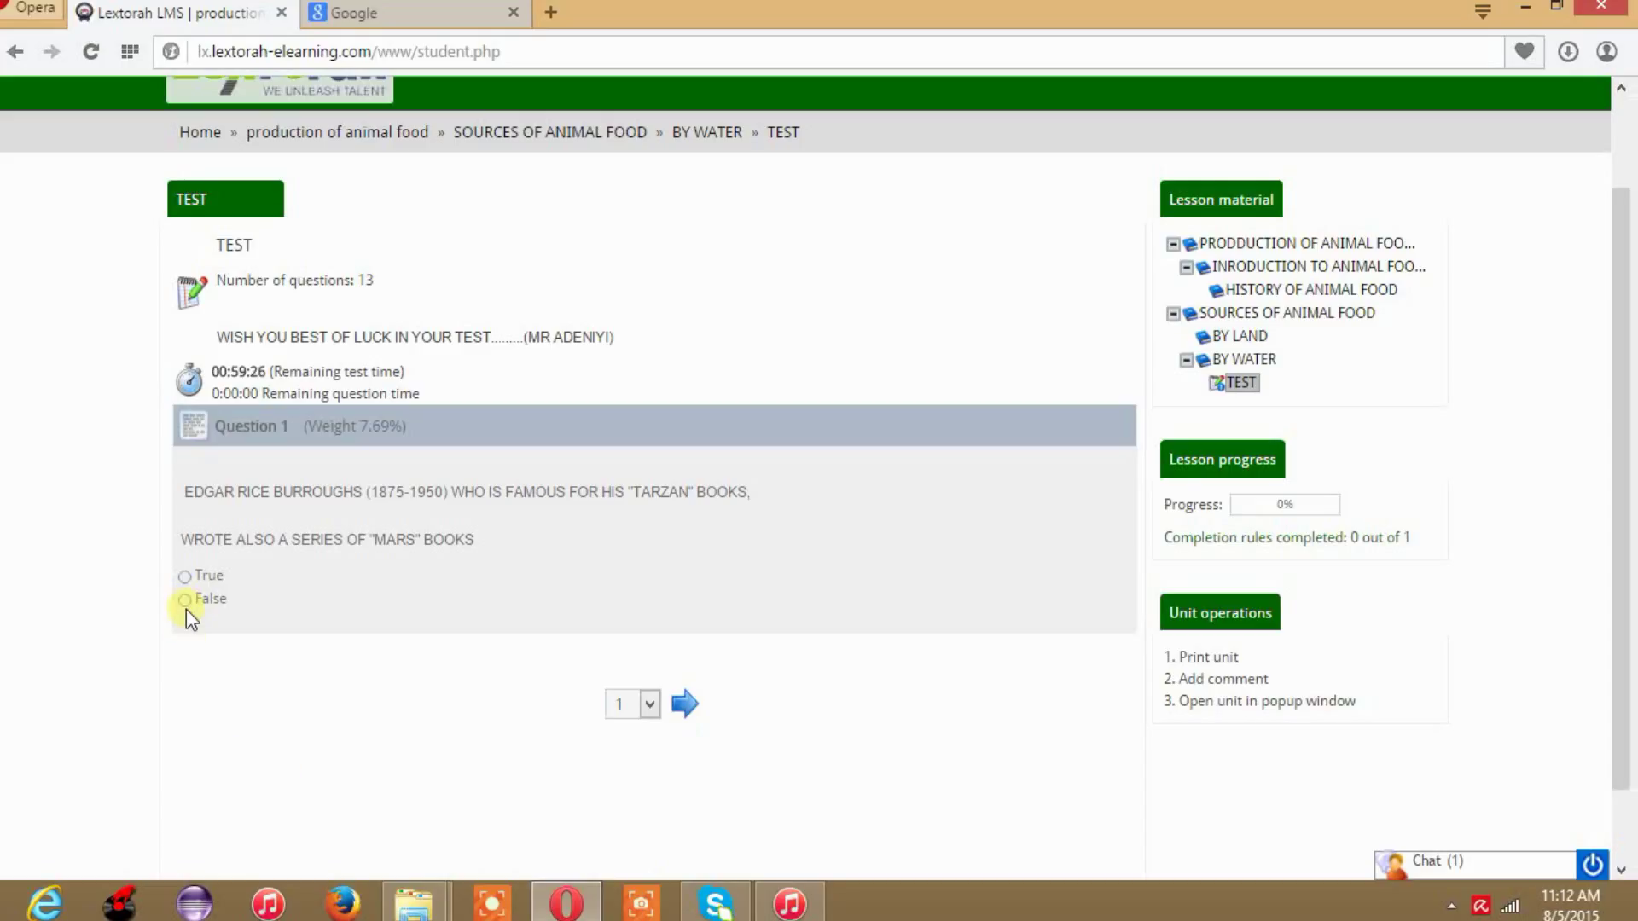
Step: Step through the test to question 13, answering question 2 with DAVID COPPERFIELD
click(682, 706)
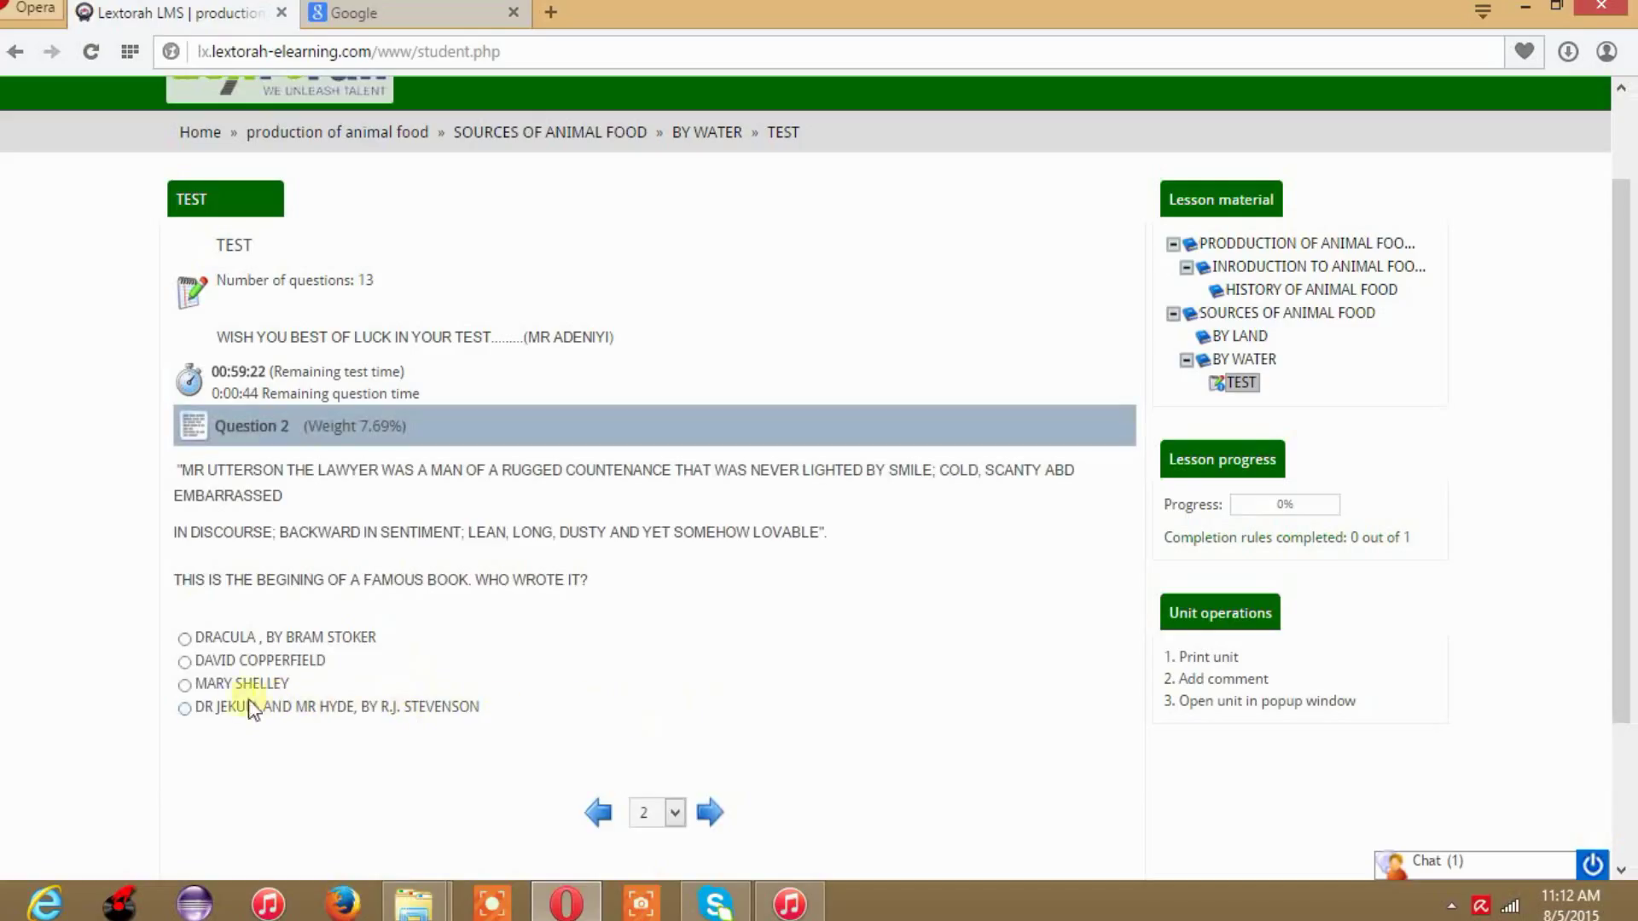
click(184, 662)
click(707, 815)
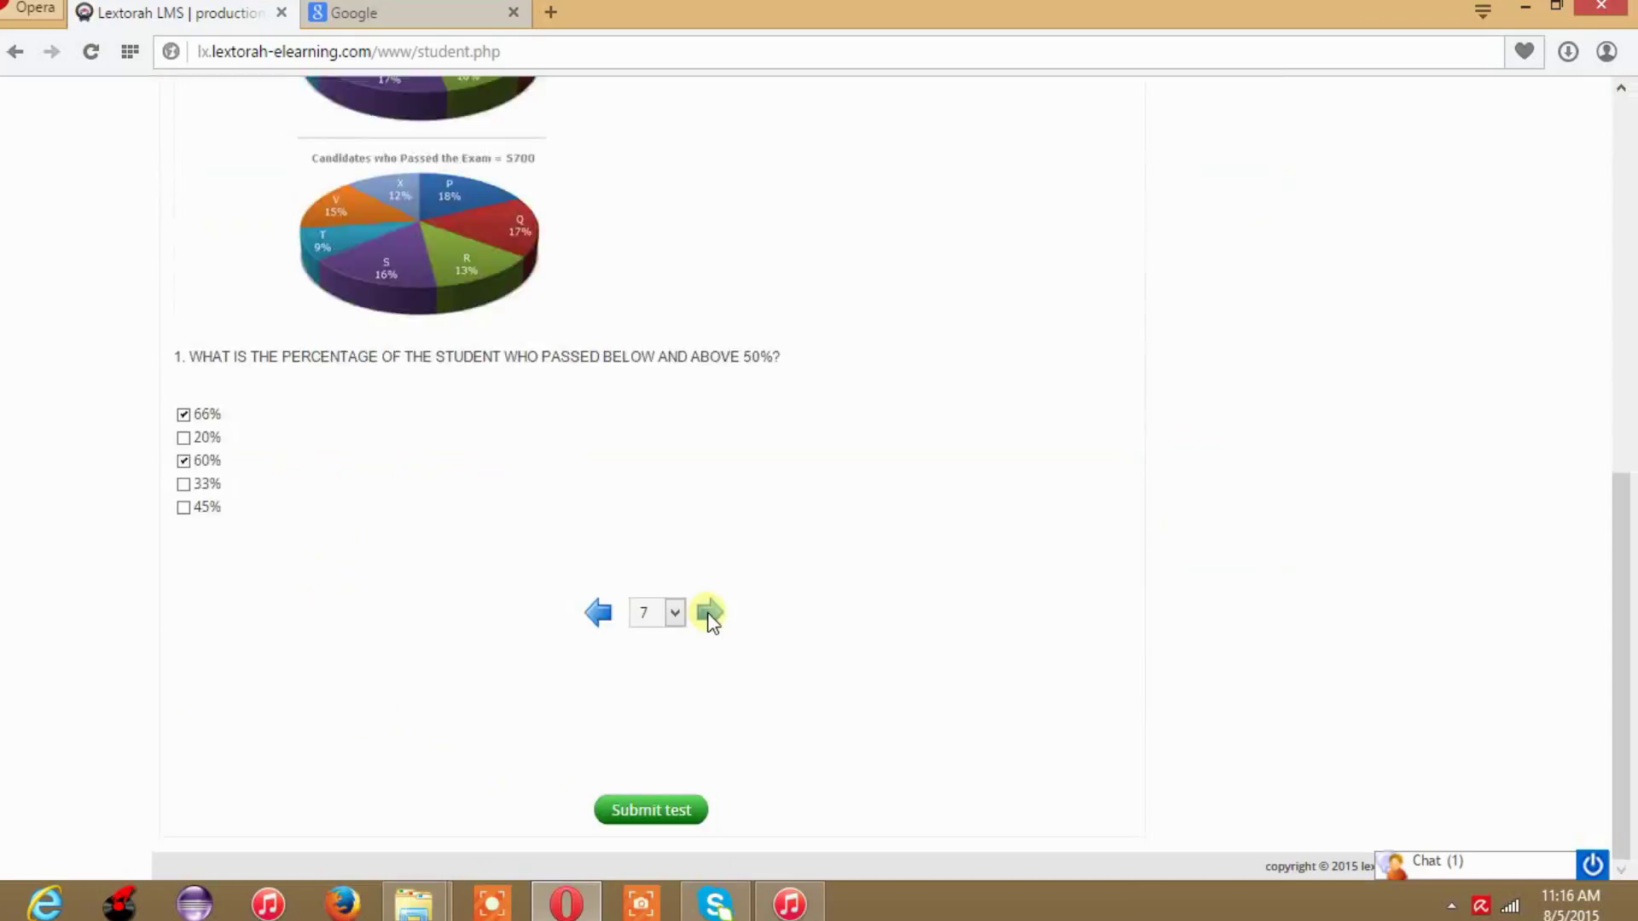
click(708, 612)
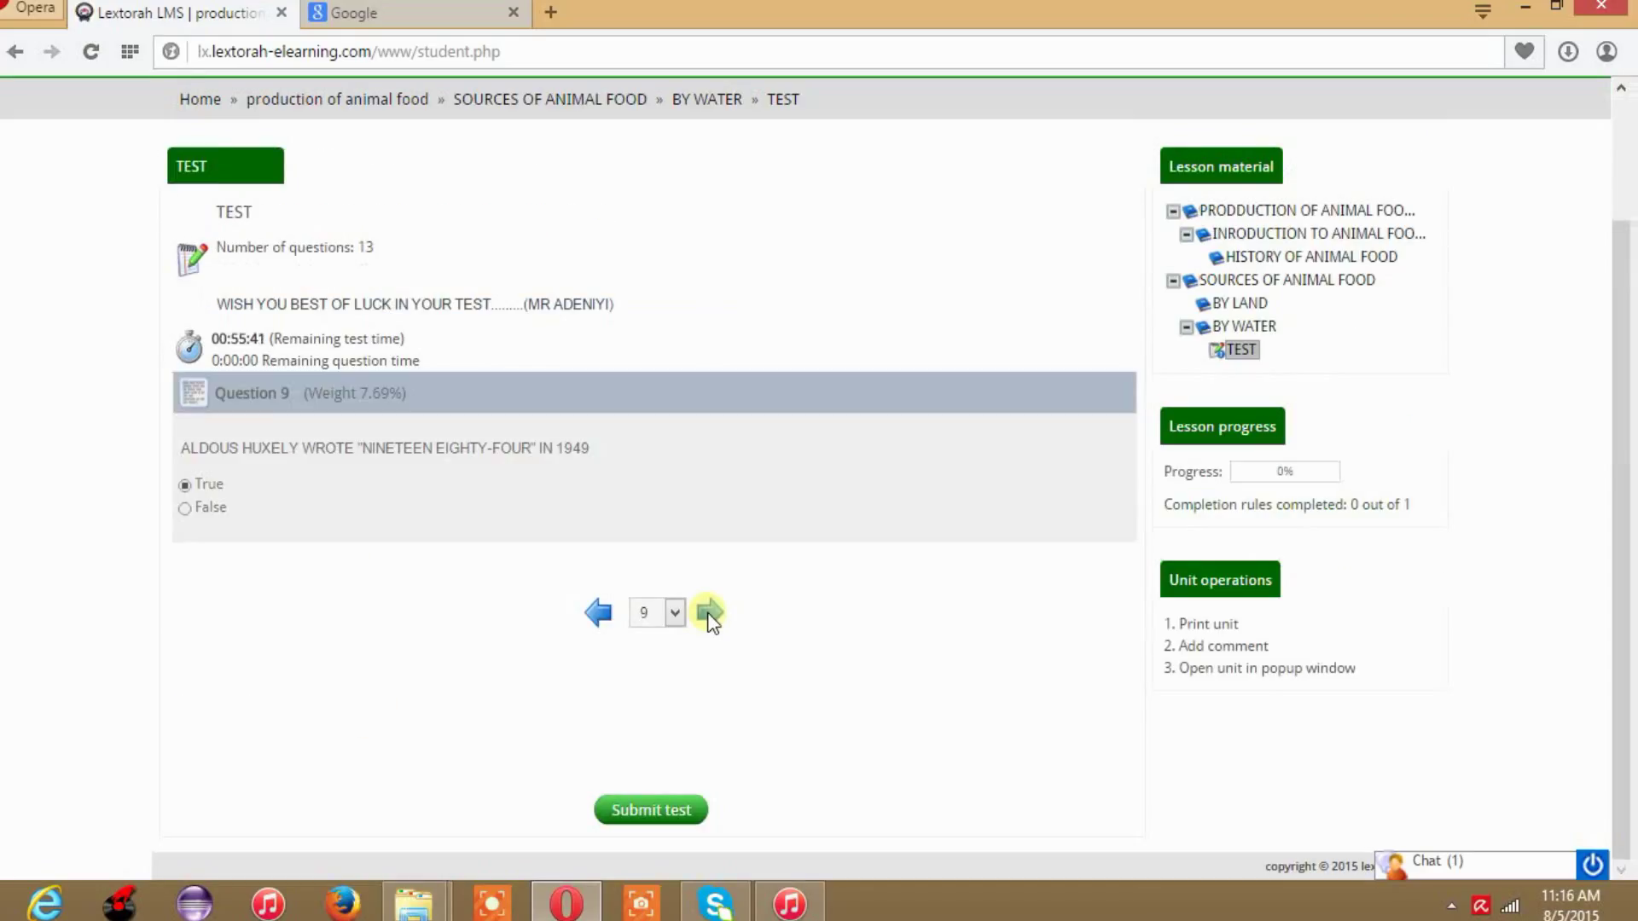
click(708, 612)
scroll(717, 640, down, 5)
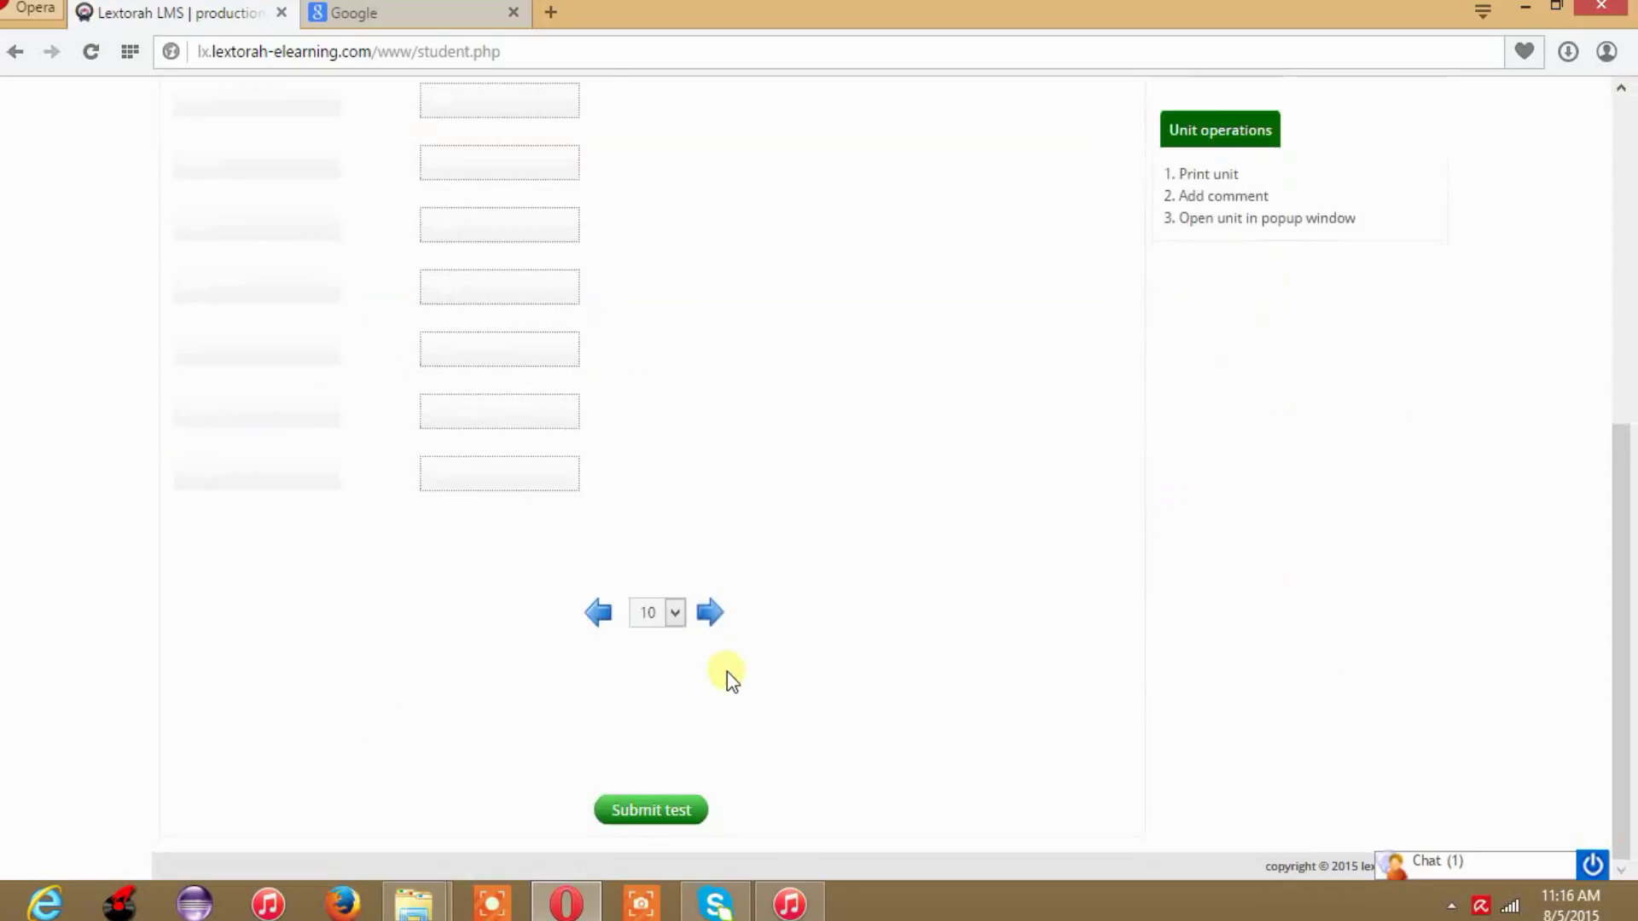
click(708, 612)
click(712, 613)
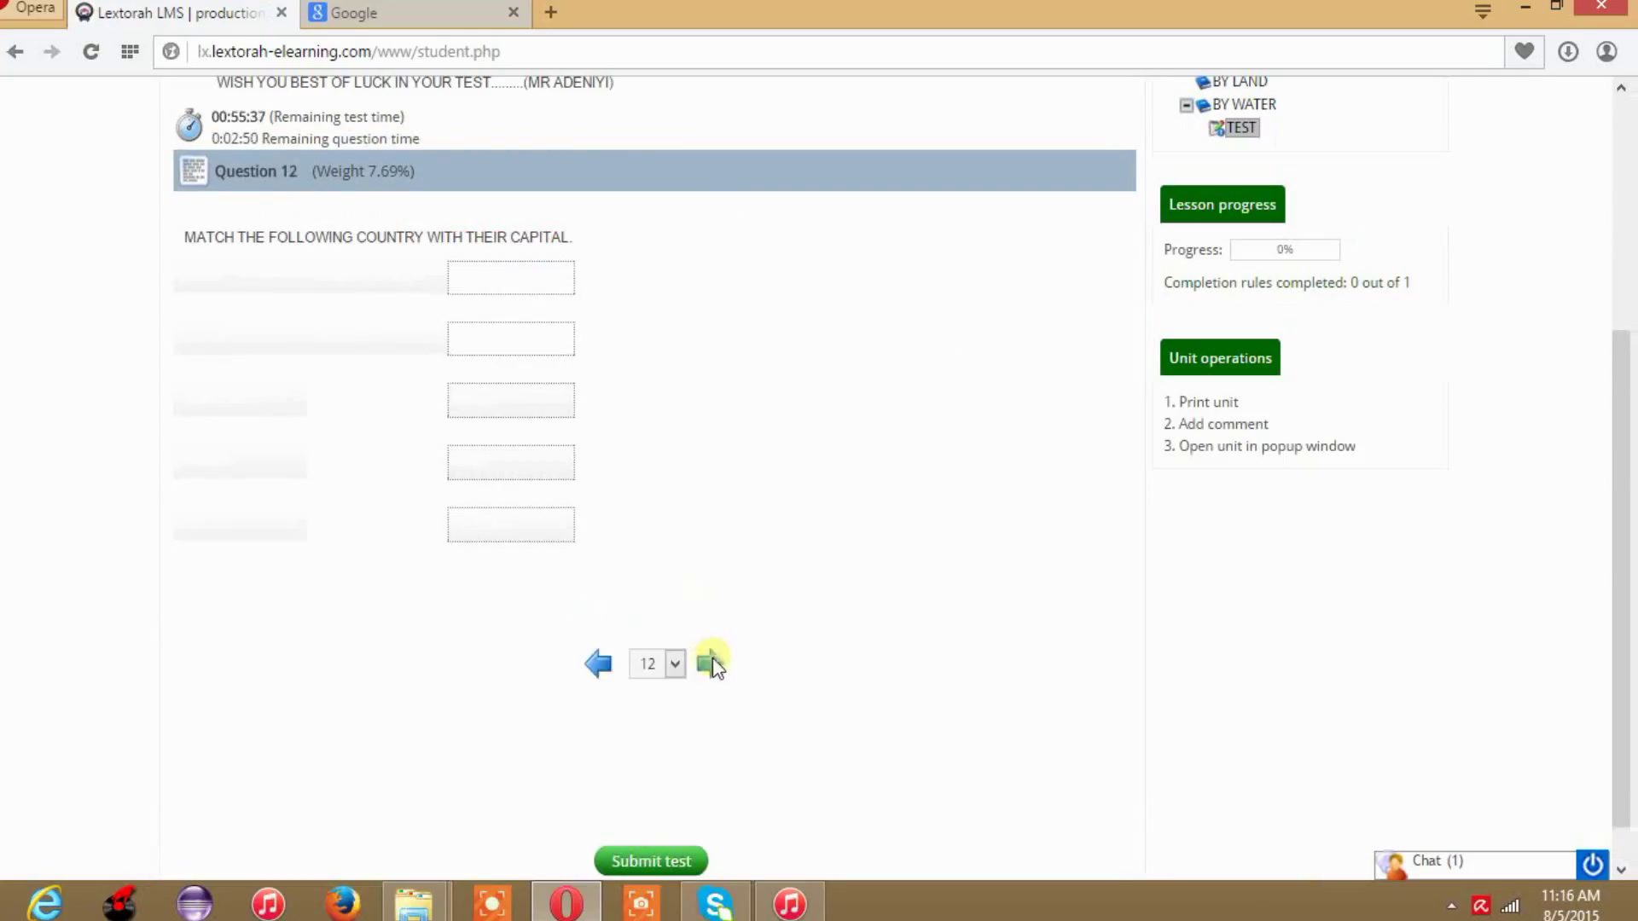
click(713, 662)
Step: Review the question-number list on question 13, then log the student out
click(695, 612)
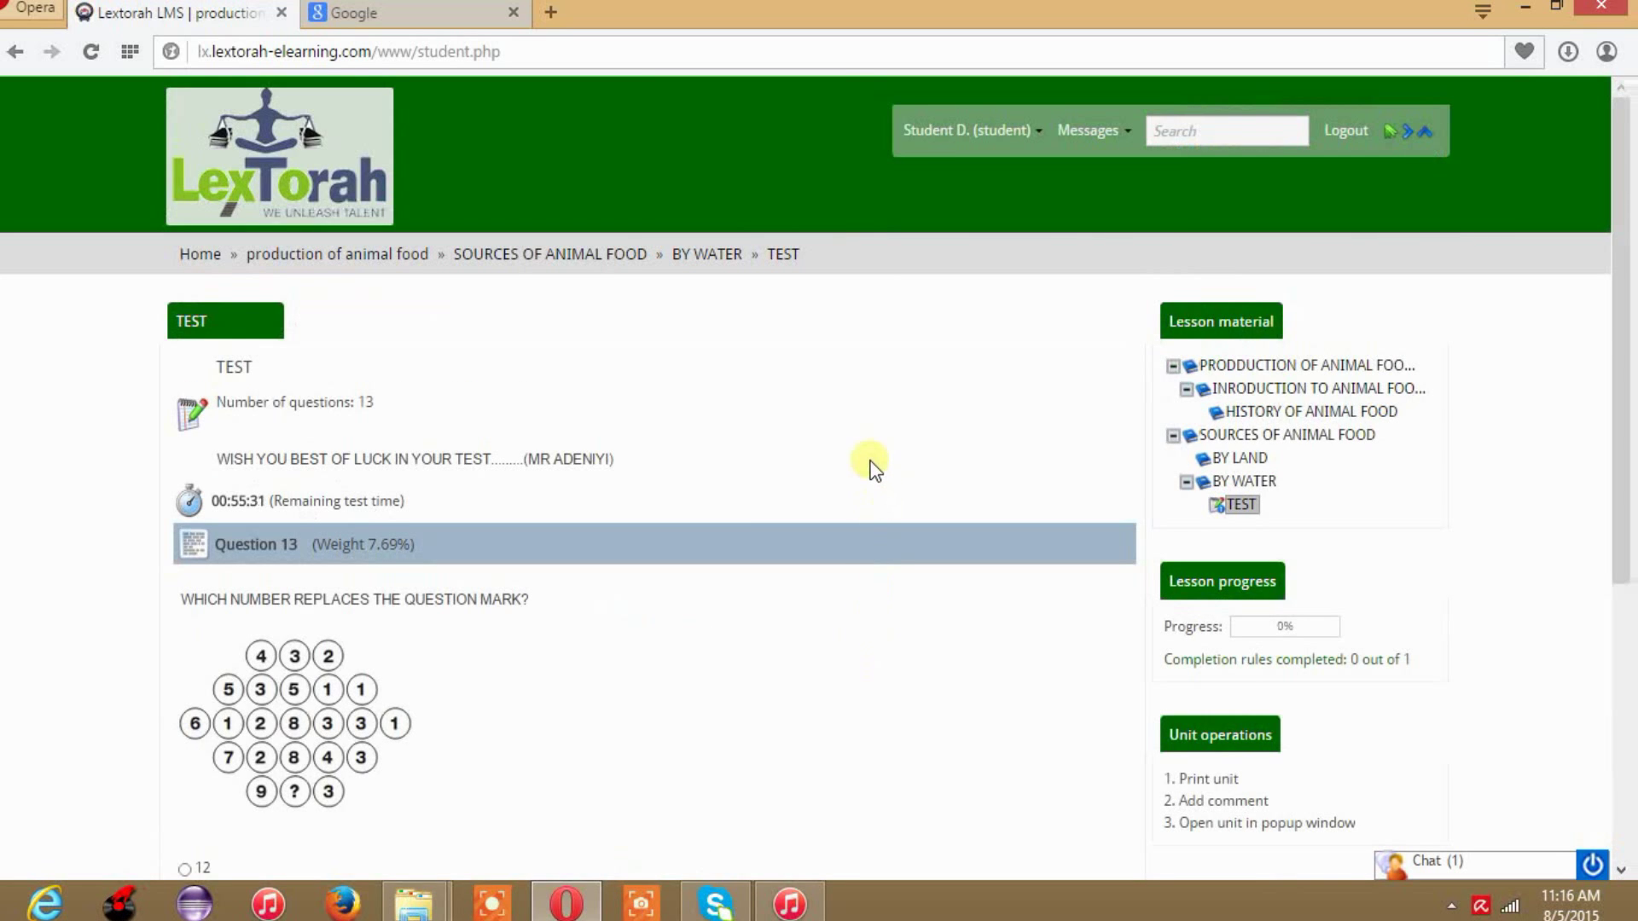
scroll(966, 422, up, 5)
scroll(717, 397, down, 5)
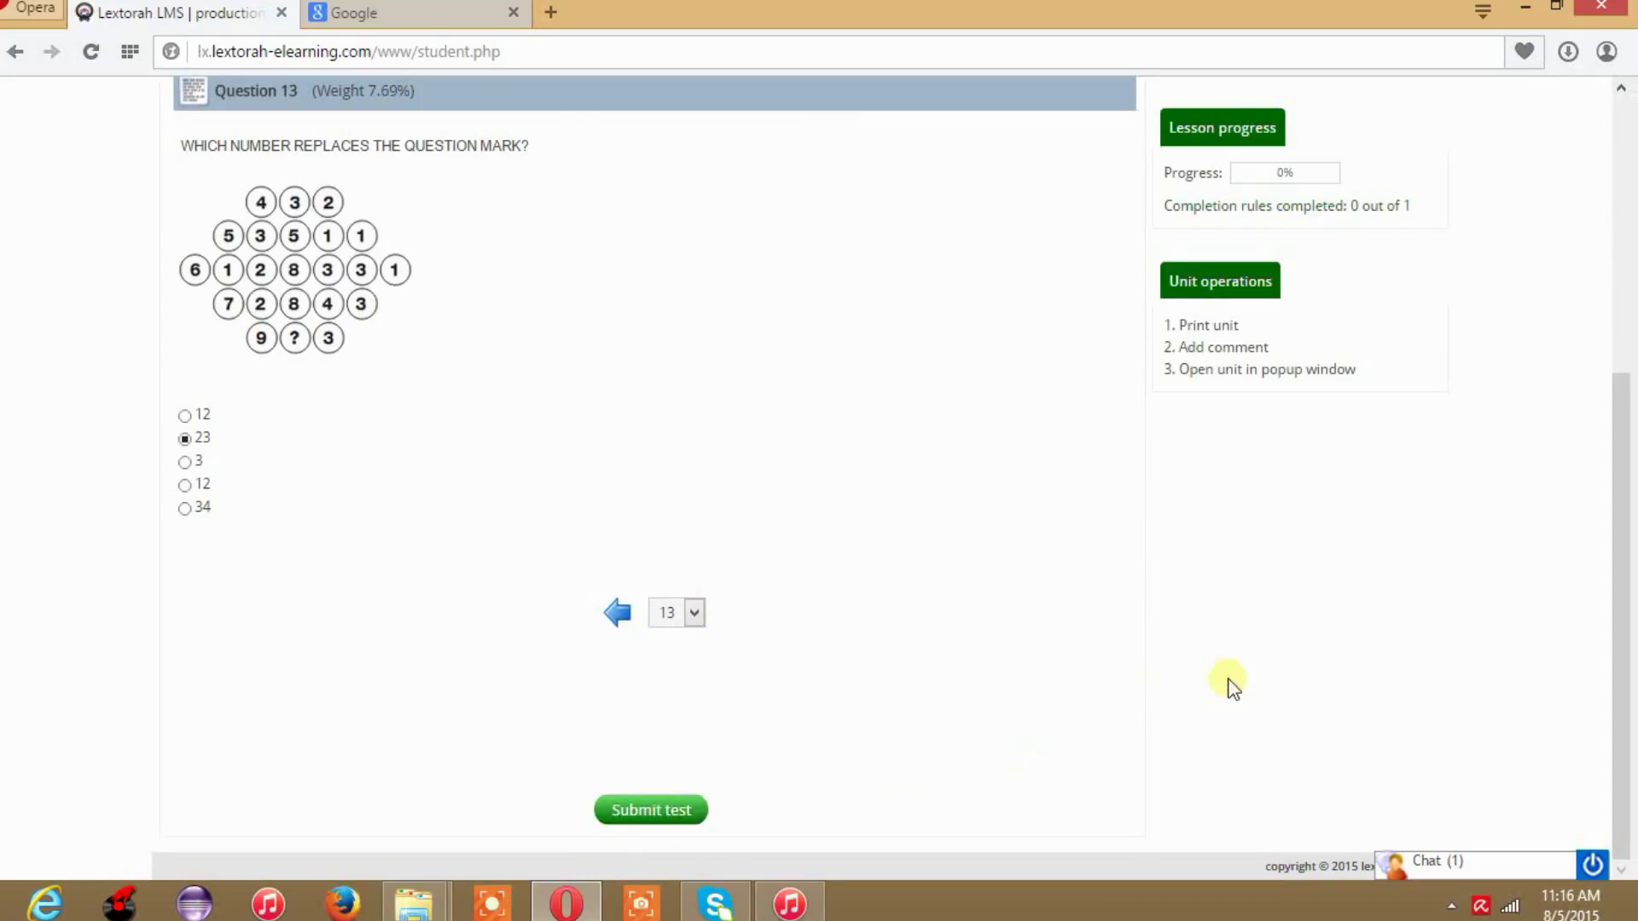
scroll(1211, 687, up, 5)
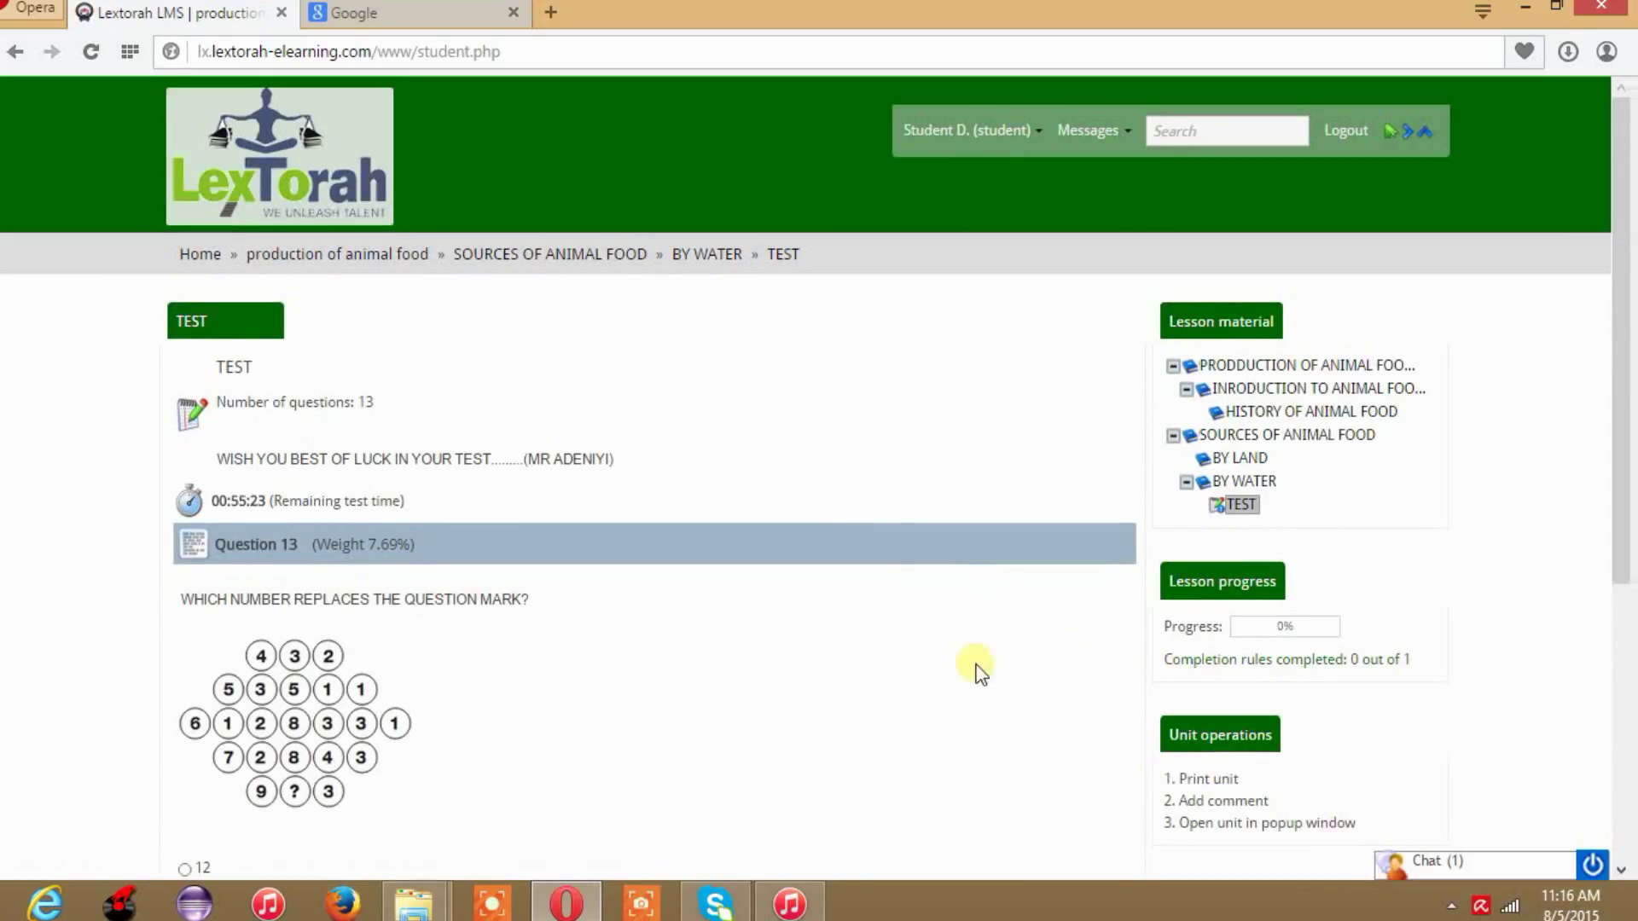
click(1346, 130)
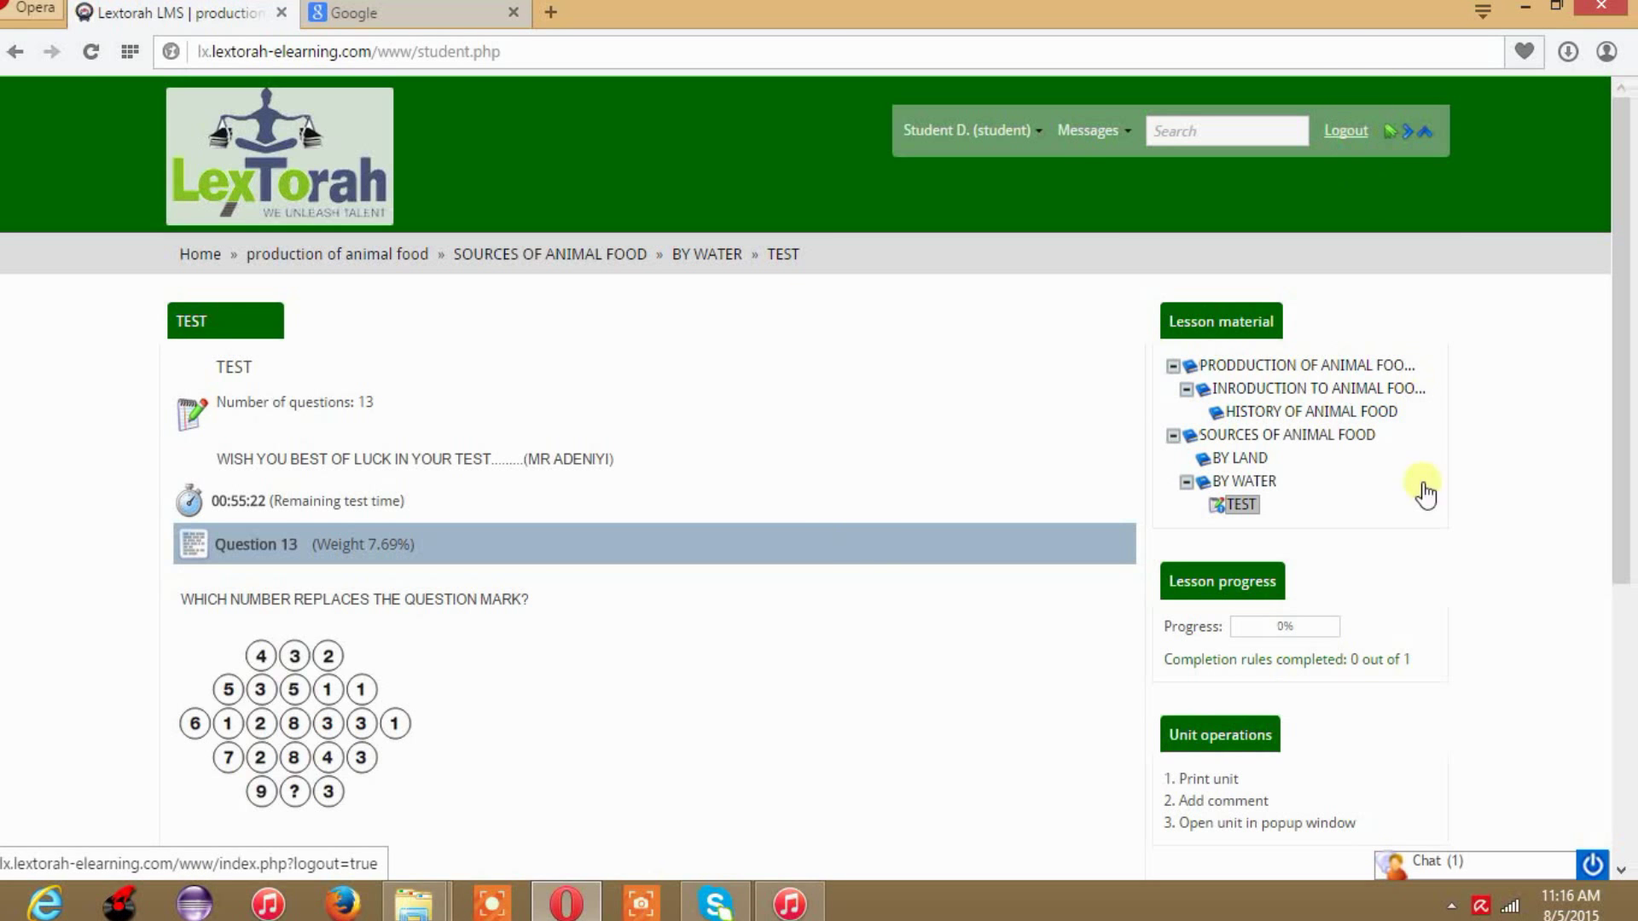